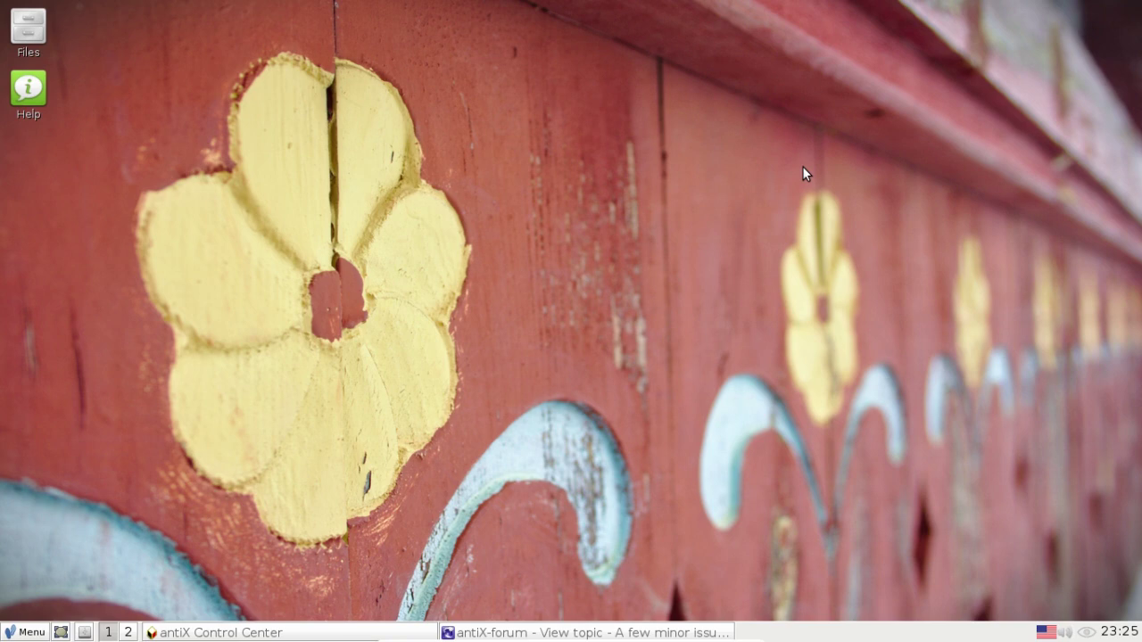
Step: Open the mouse configuration from the Control Center's hardware settings, inspect the mouse motion fields, and cancel without changes
{"action": "left_click", "coordinate": [330, 633]}
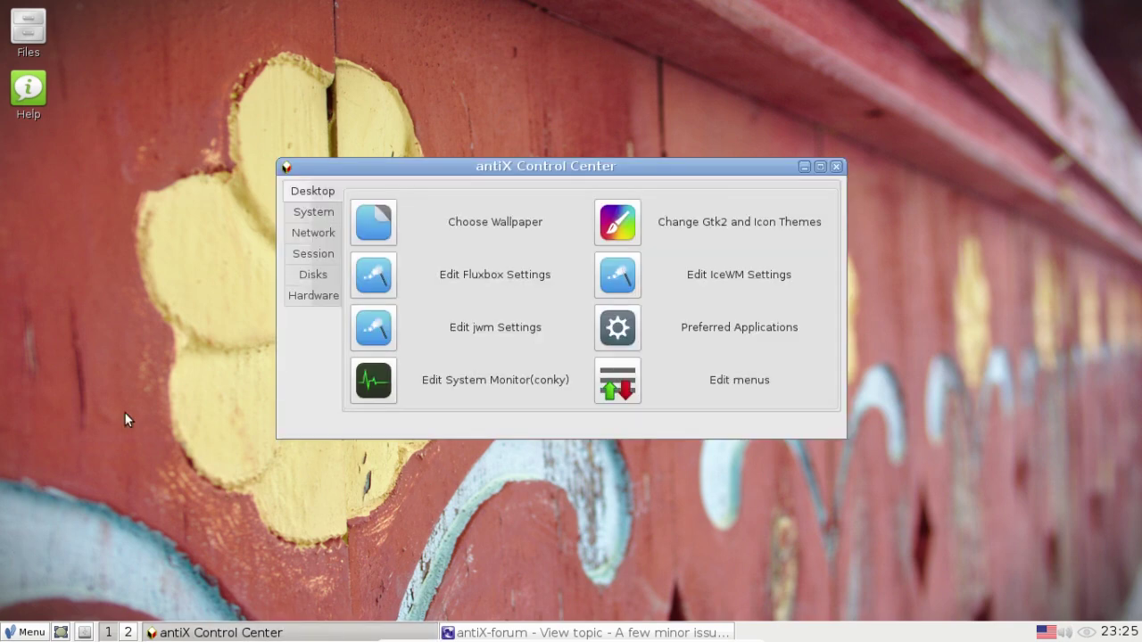
{"action": "left_click", "coordinate": [317, 304]}
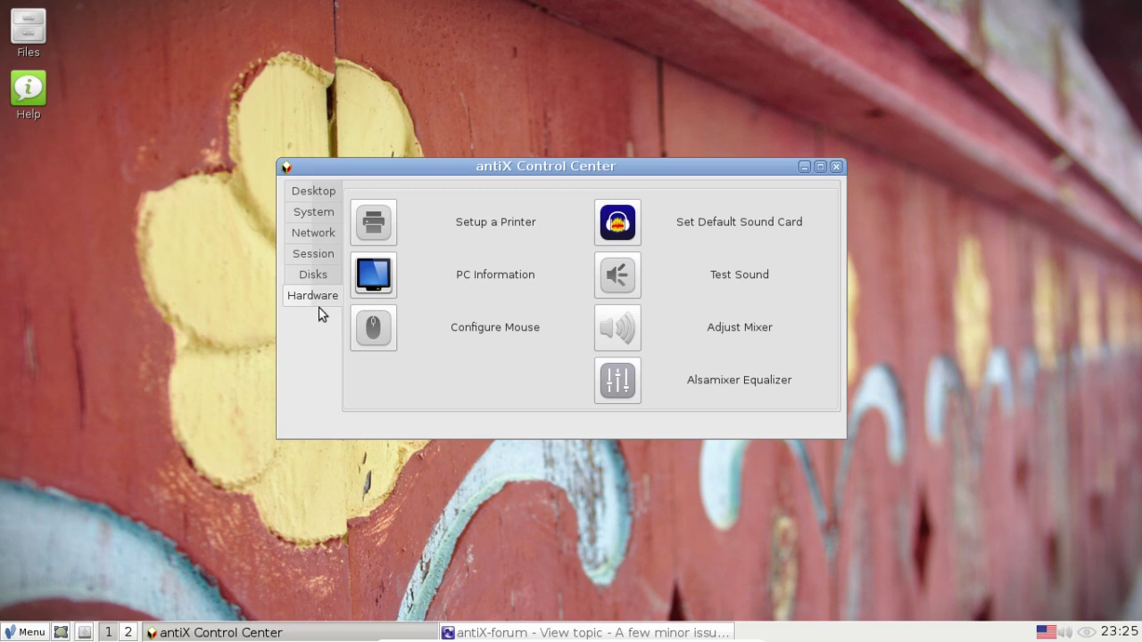
{"action": "left_click", "coordinate": [374, 324]}
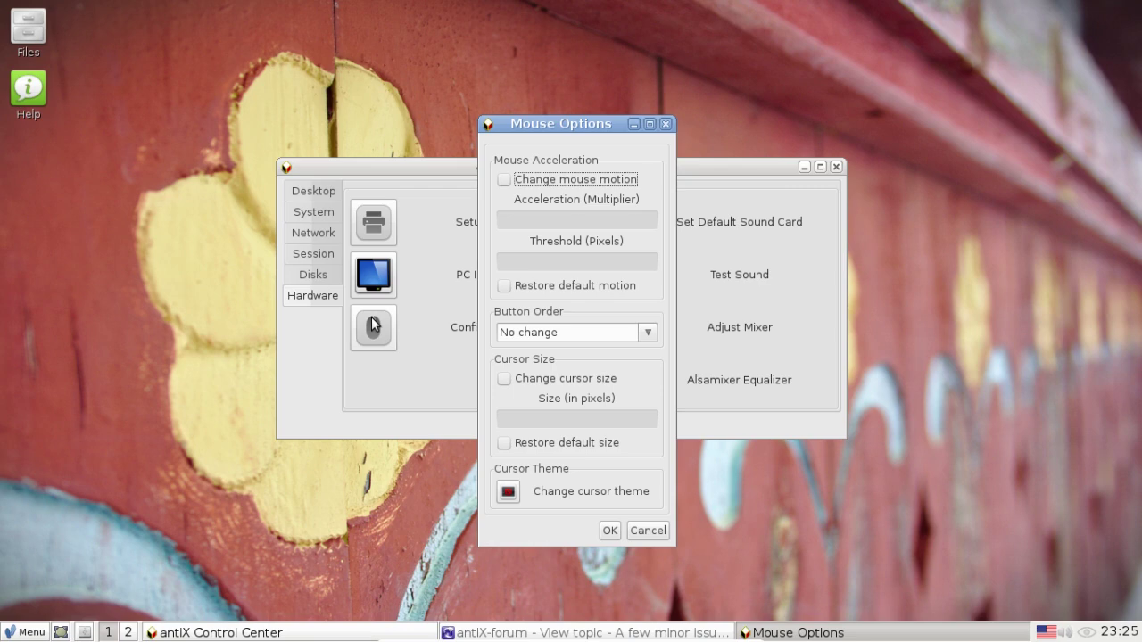
{"action": "left_click", "coordinate": [505, 179]}
{"action": "left_click", "coordinate": [538, 219]}
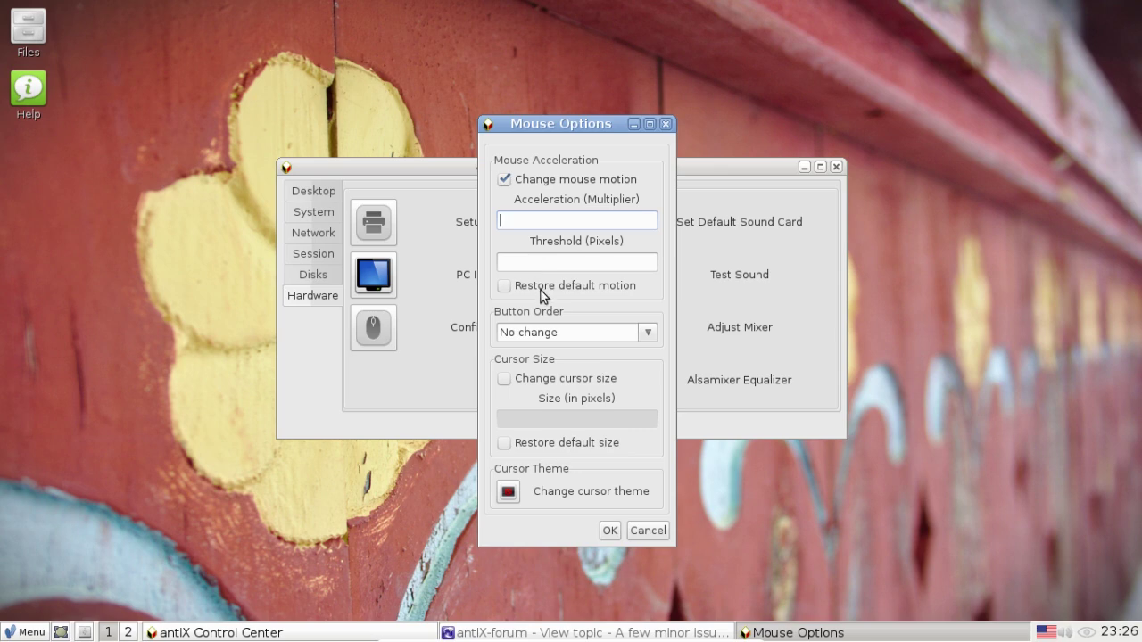
{"action": "left_click", "coordinate": [506, 181]}
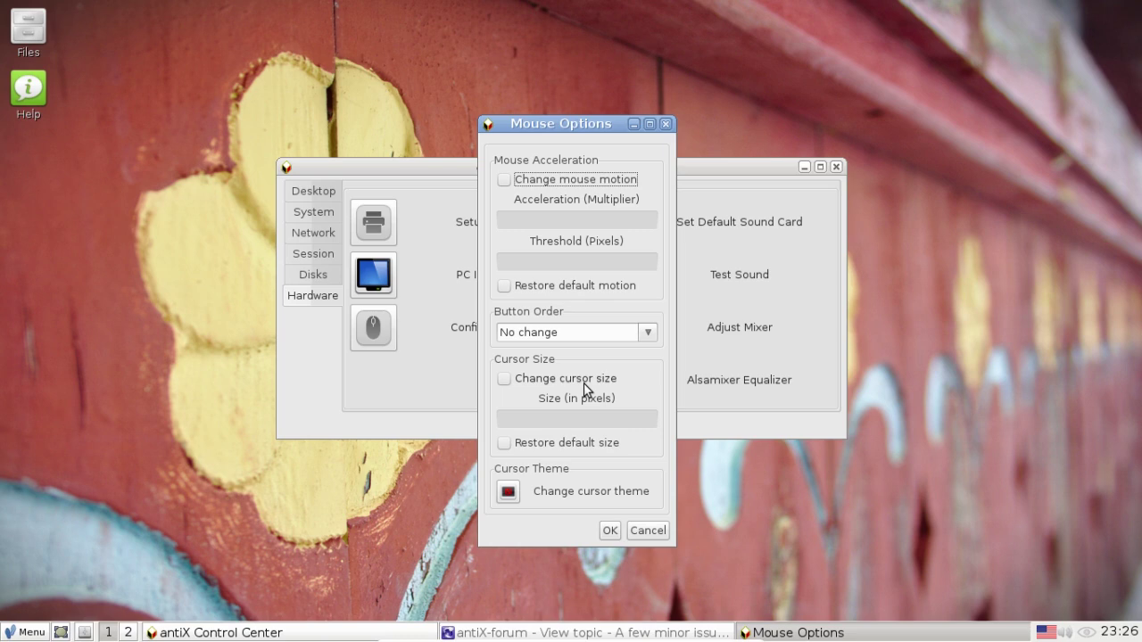
{"action": "left_click", "coordinate": [656, 536]}
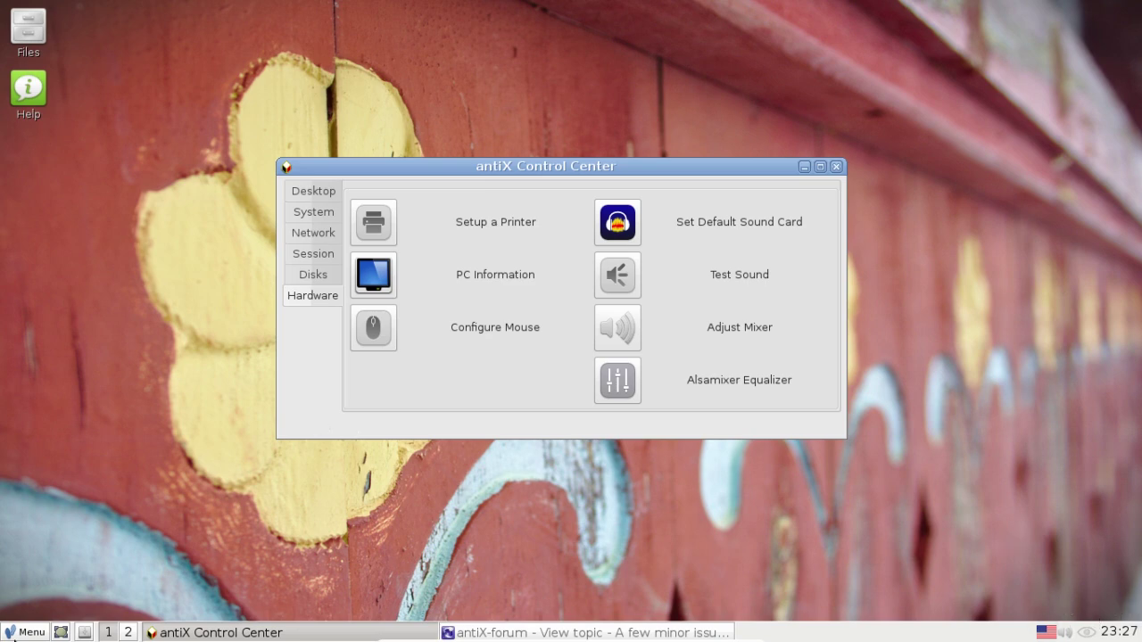
Step: Turn on the Conky system monitor on the desktop
{"action": "left_click", "coordinate": [26, 631]}
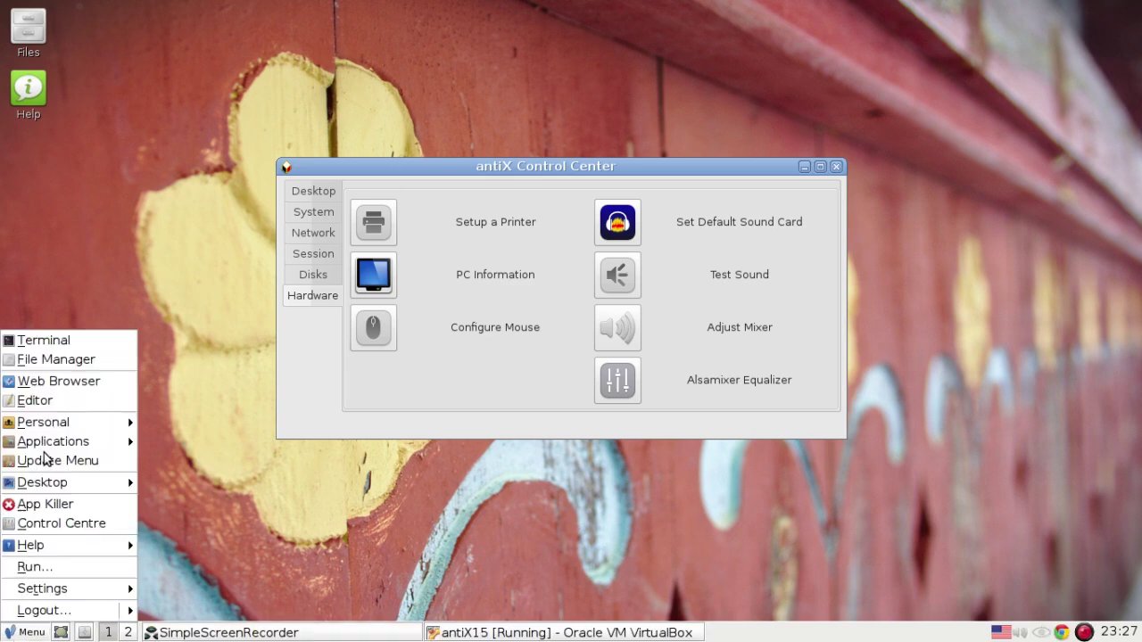
{"action": "mouse_move", "coordinate": [97, 479]}
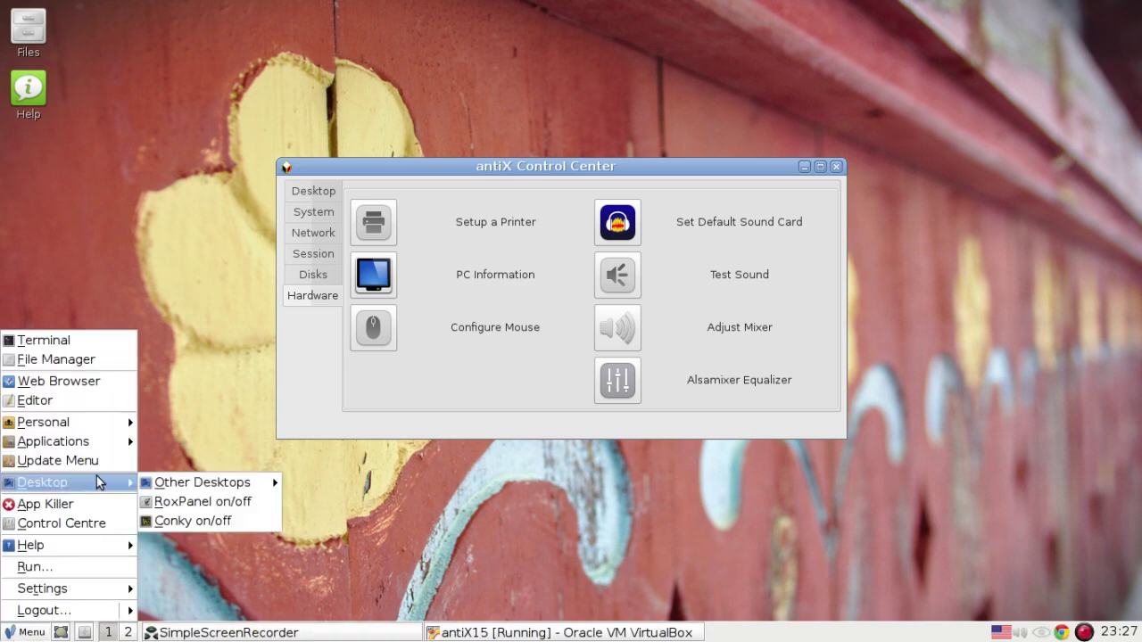
{"action": "left_click", "coordinate": [201, 521]}
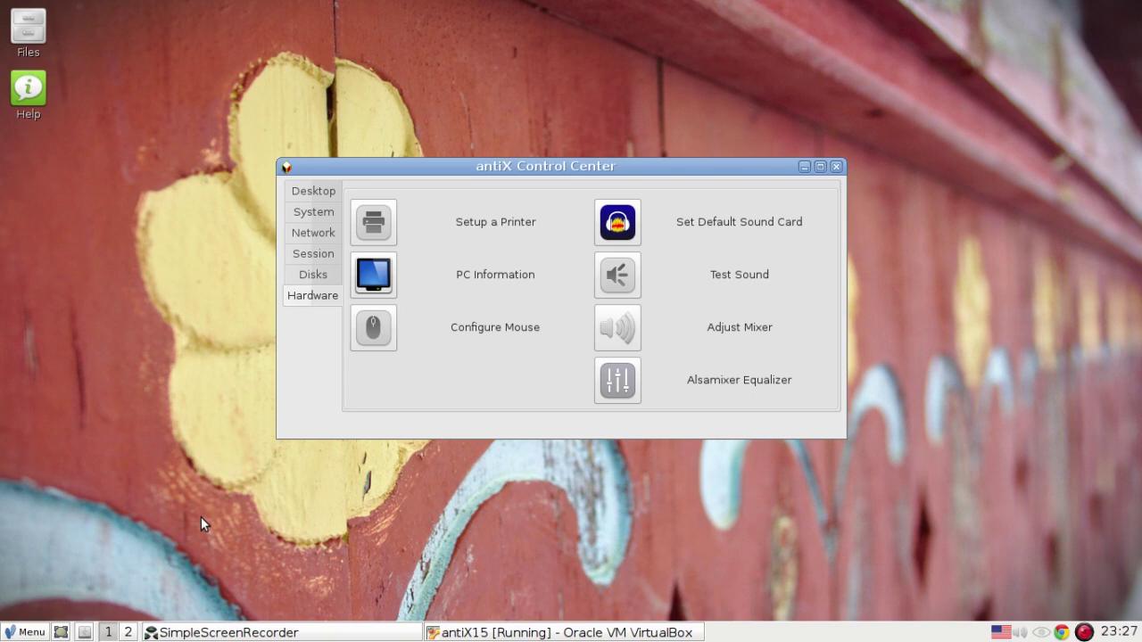
{"action": "left_click", "coordinate": [26, 636]}
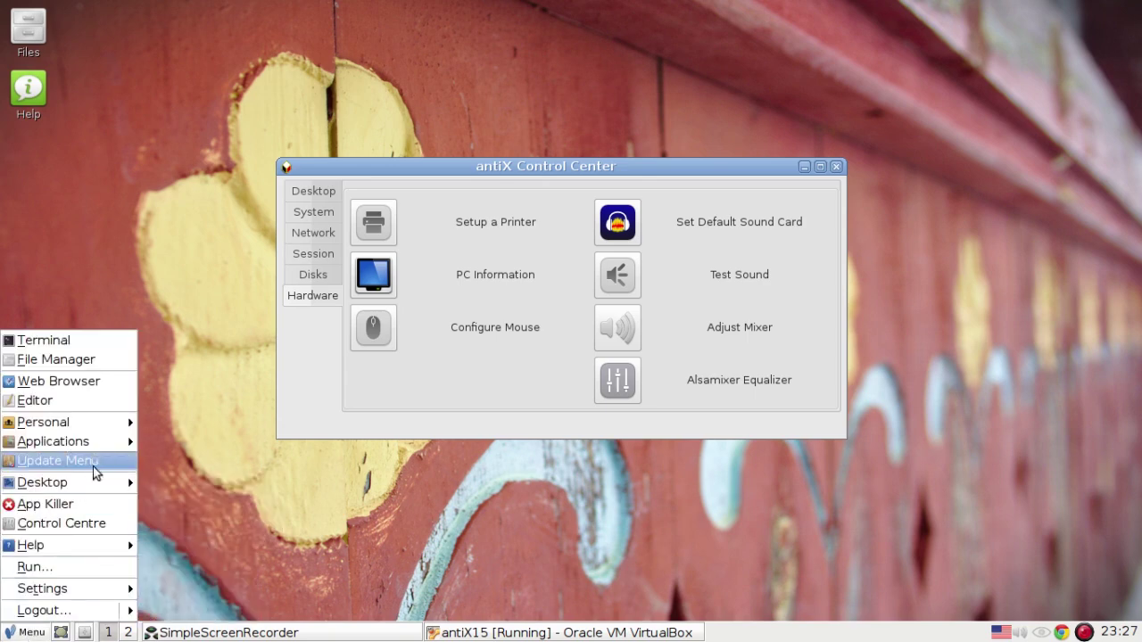
{"action": "mouse_move", "coordinate": [92, 483]}
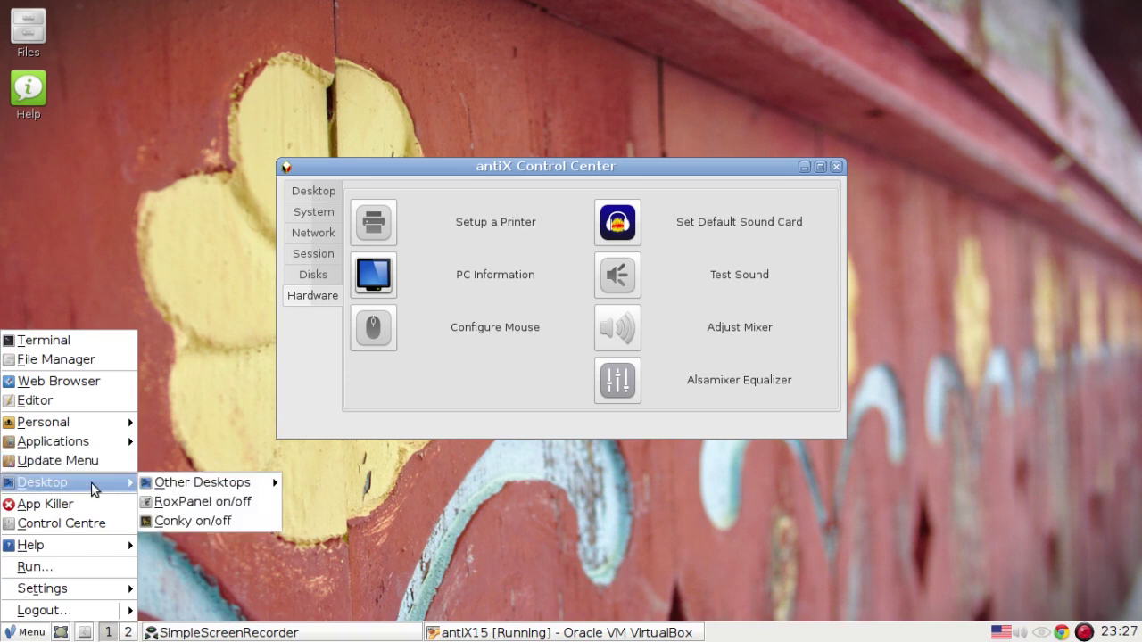
{"action": "left_click", "coordinate": [195, 520]}
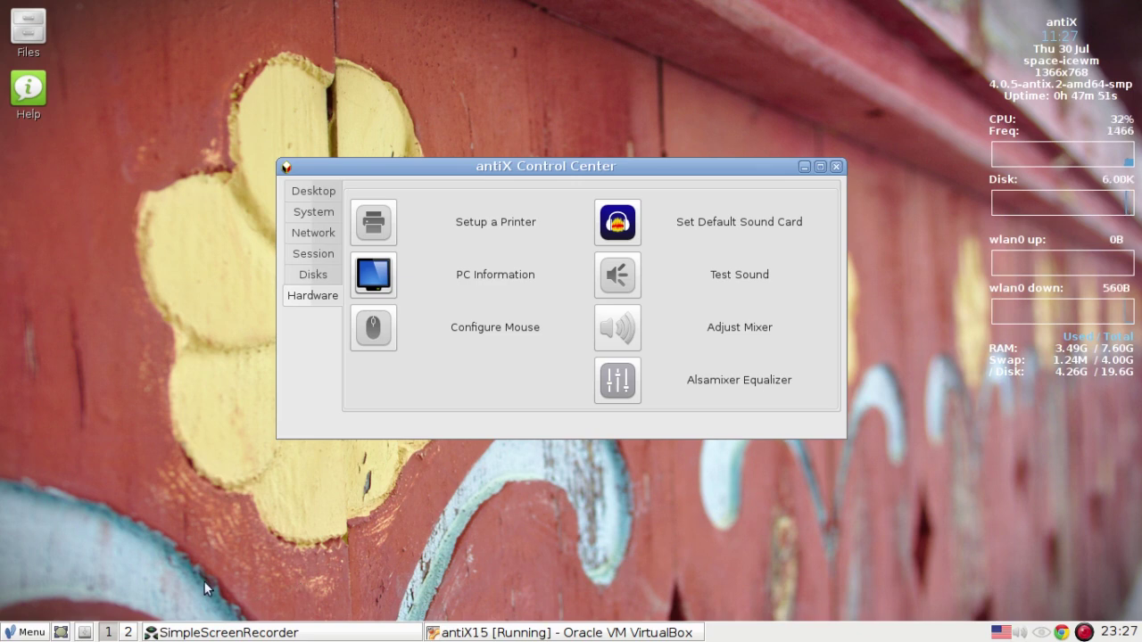
Step: Turn the Conky system monitor off again
{"action": "left_click", "coordinate": [31, 633]}
{"action": "mouse_move", "coordinate": [75, 483]}
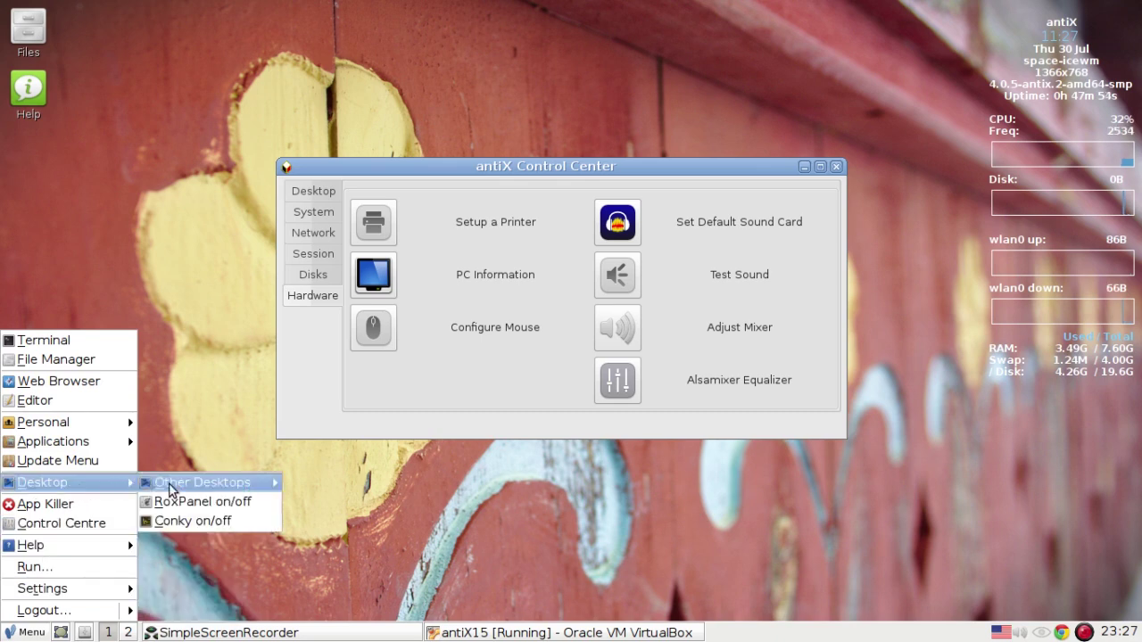
{"action": "left_click", "coordinate": [203, 519]}
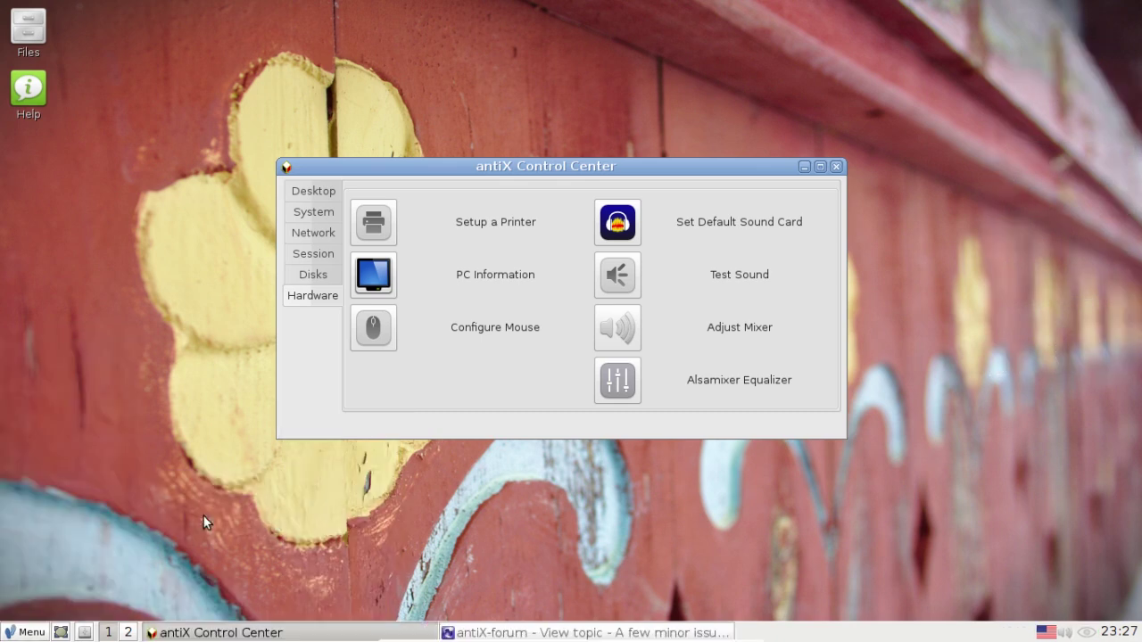
Step: Launch the Wicd wireless connection manager from the Control Center's network settings and close its window
{"action": "left_click", "coordinate": [303, 234]}
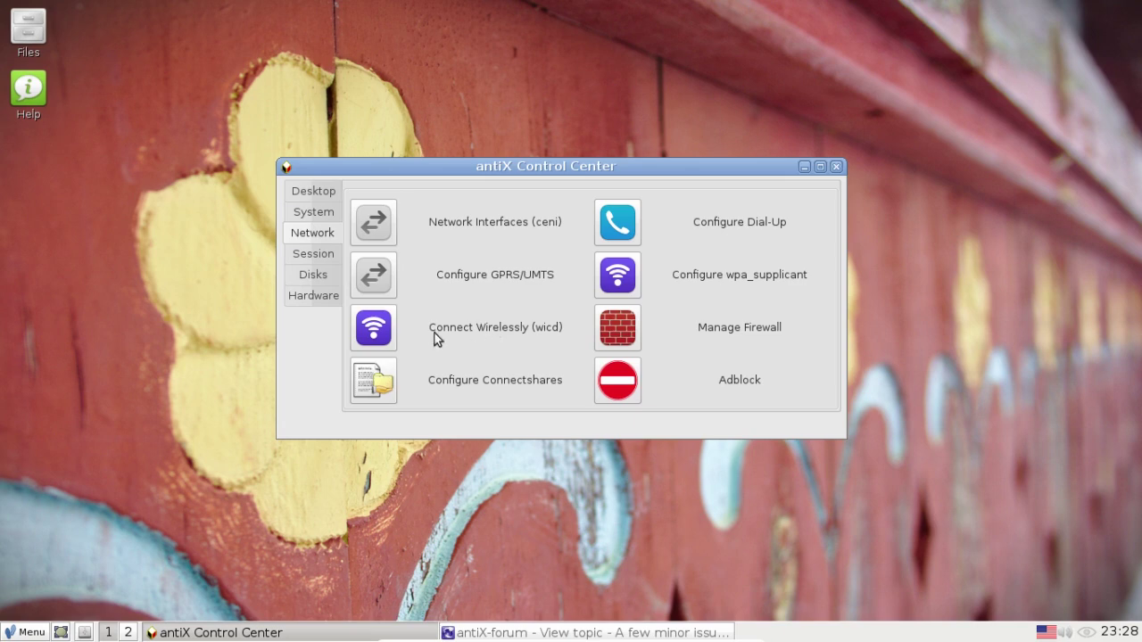
{"action": "left_click", "coordinate": [375, 327]}
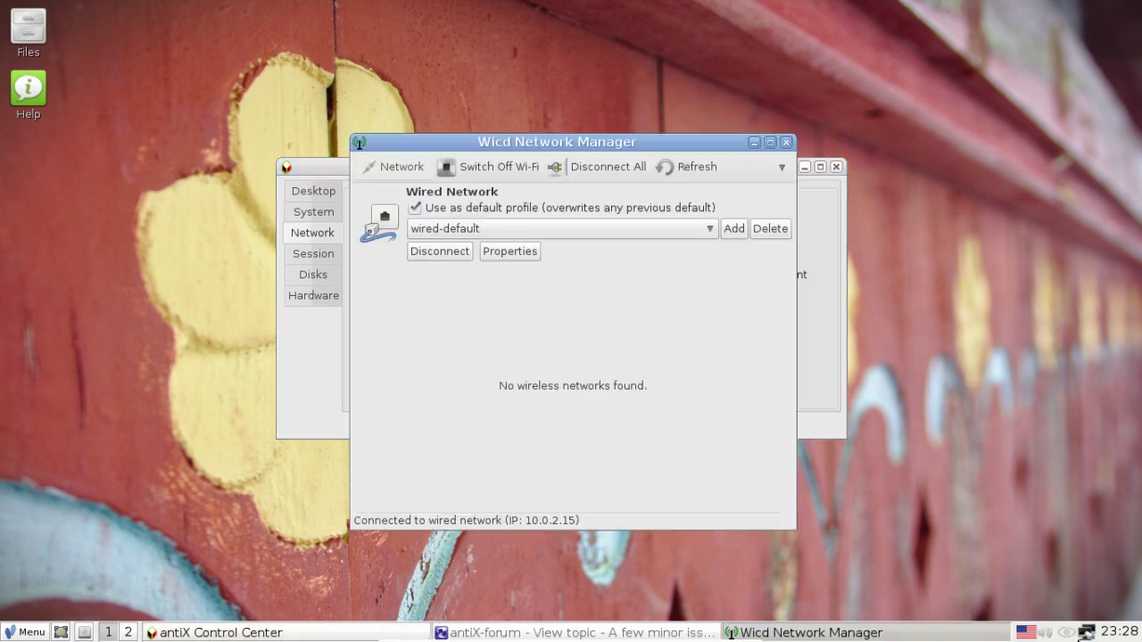
{"action": "left_click", "coordinate": [786, 143]}
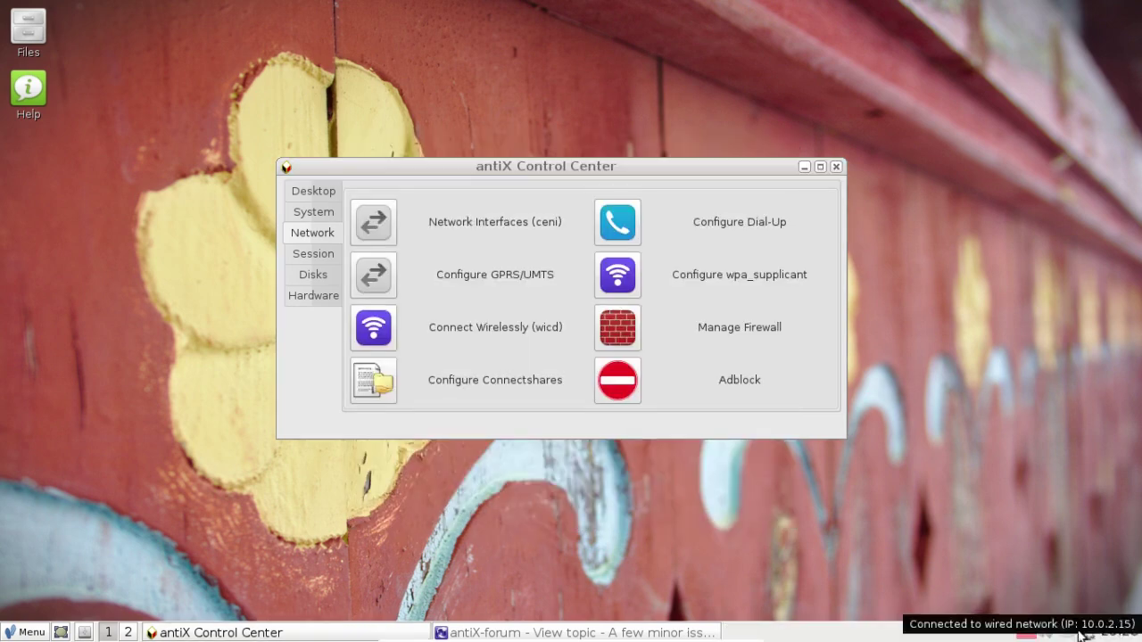
Step: Quit the Wicd network applet running in the system tray
{"action": "mouse_move", "coordinate": [1089, 636]}
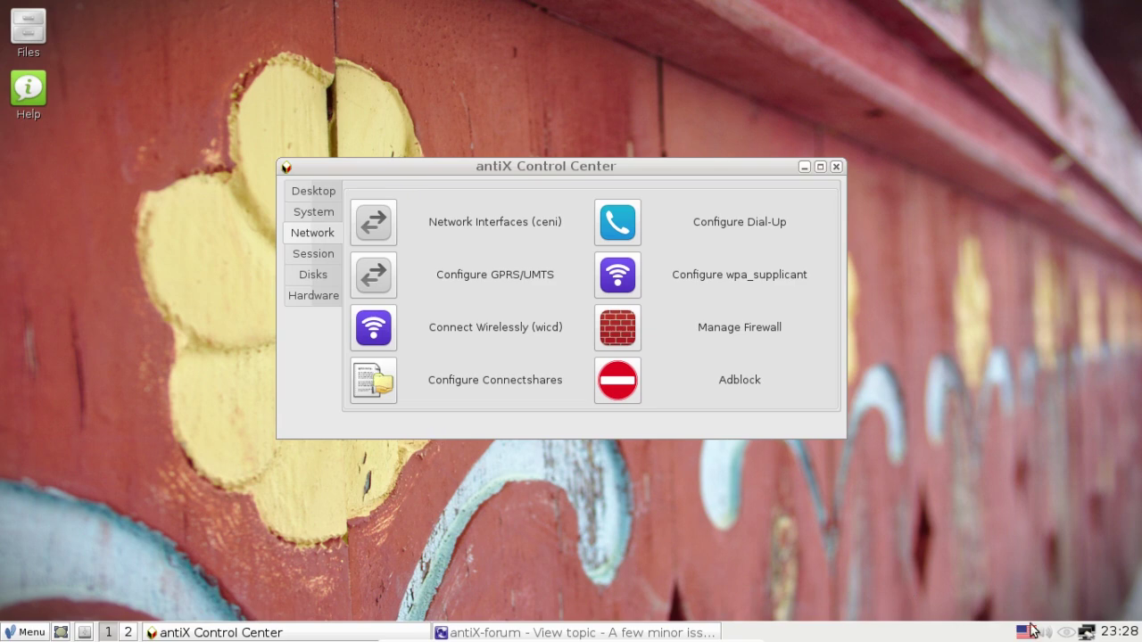
{"action": "right_click", "coordinate": [1084, 632]}
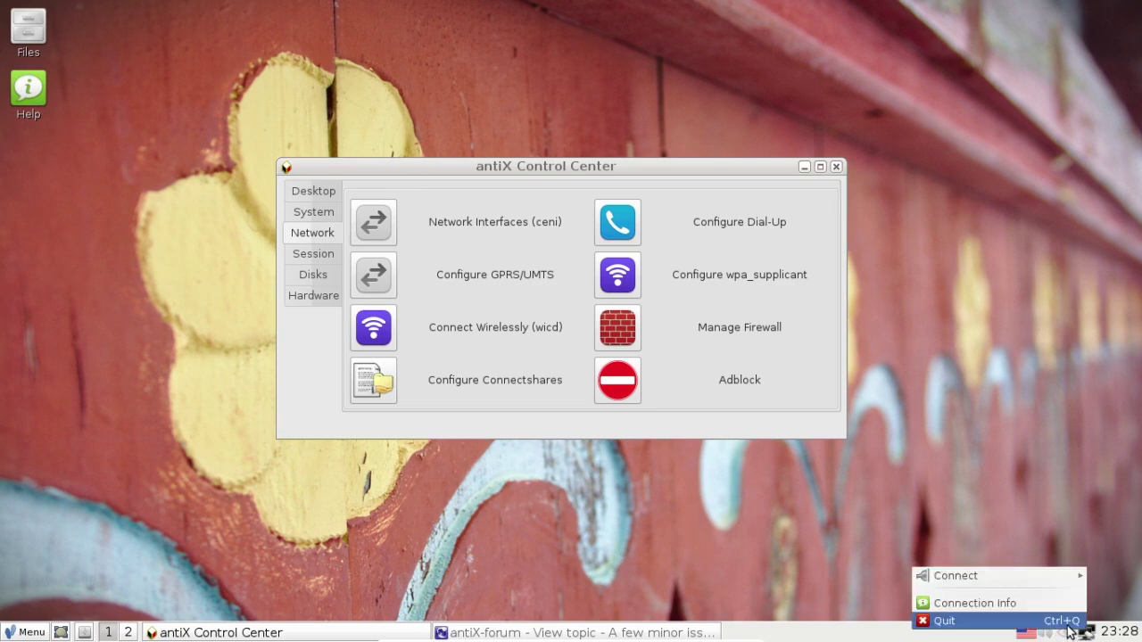
{"action": "left_click", "coordinate": [1073, 621]}
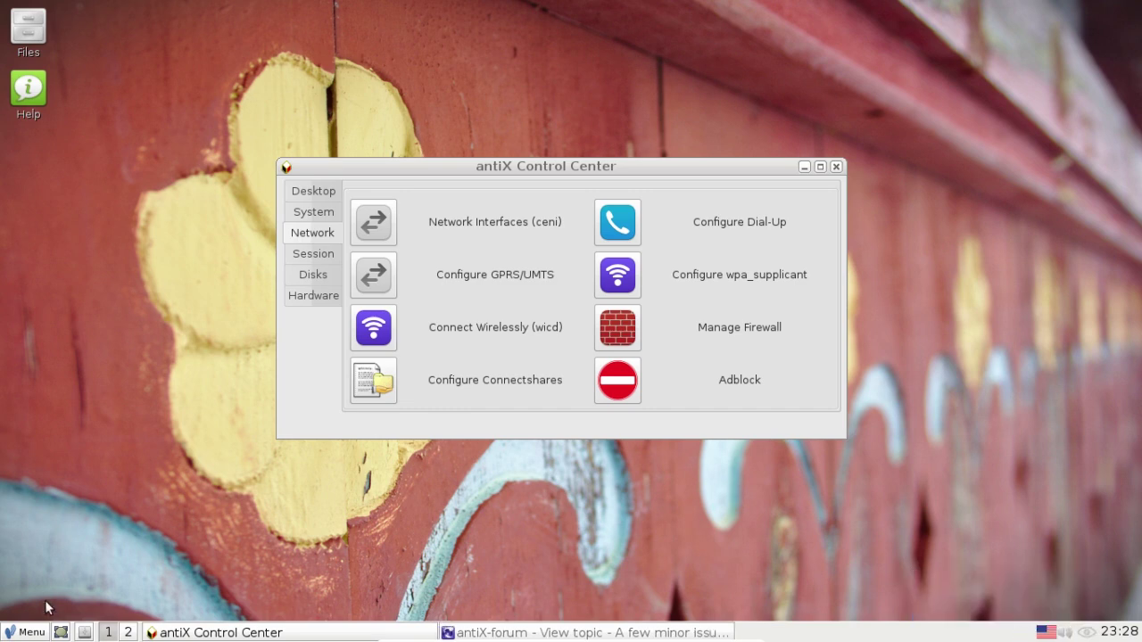
Step: Run the command "wicd-client -t" to start the Wicd tray applet
{"action": "left_click", "coordinate": [34, 632]}
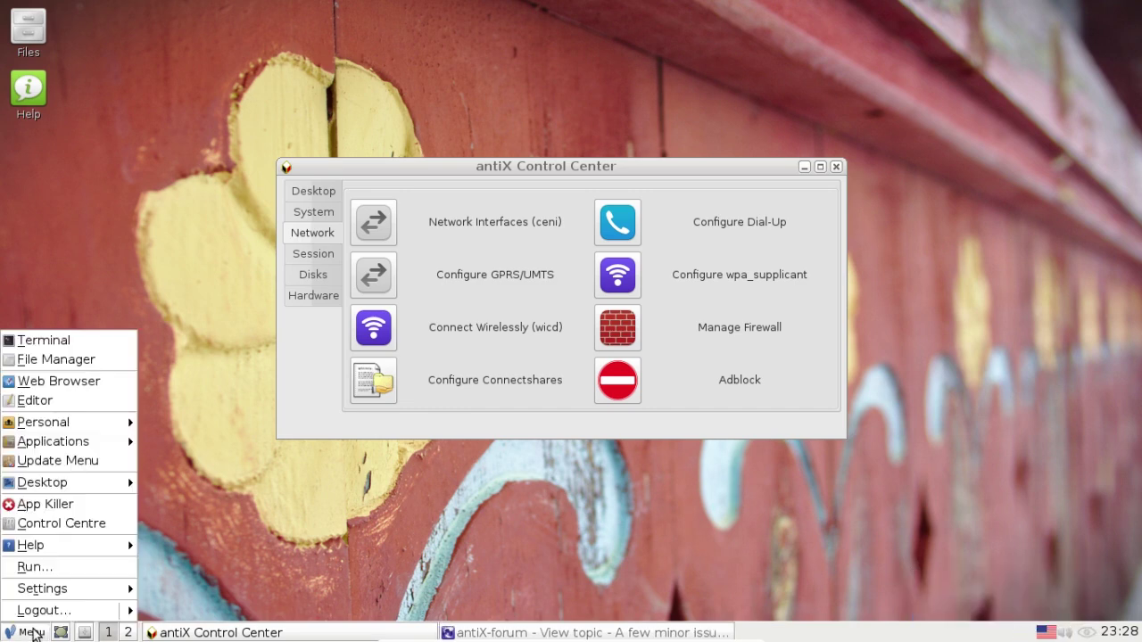
{"action": "left_click", "coordinate": [43, 568]}
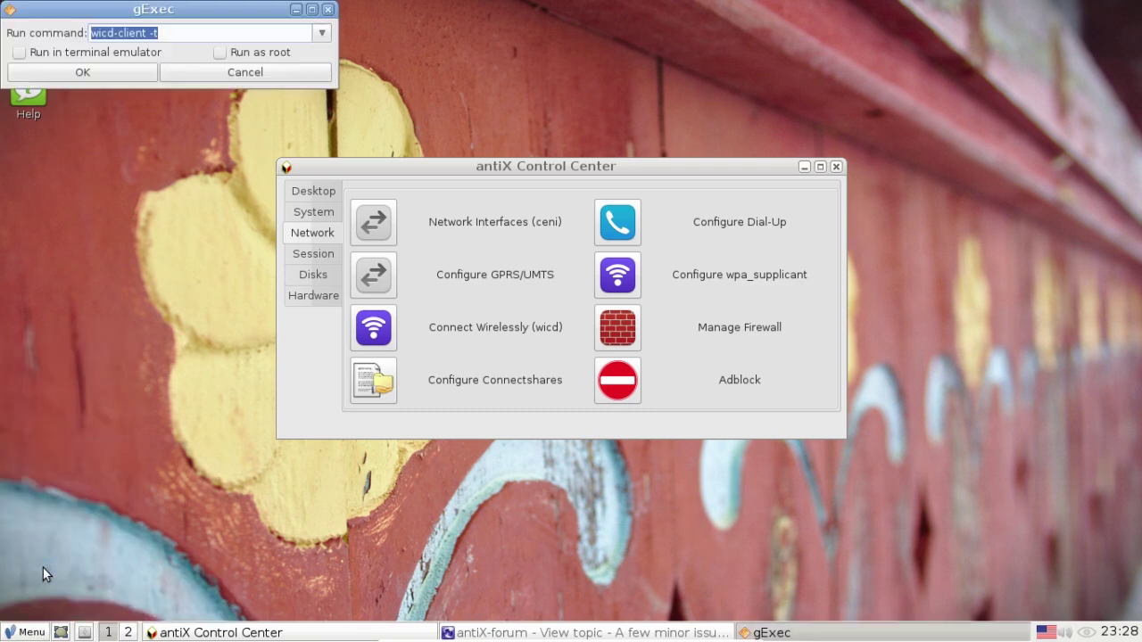
{"action": "type", "text": "wicd-"}
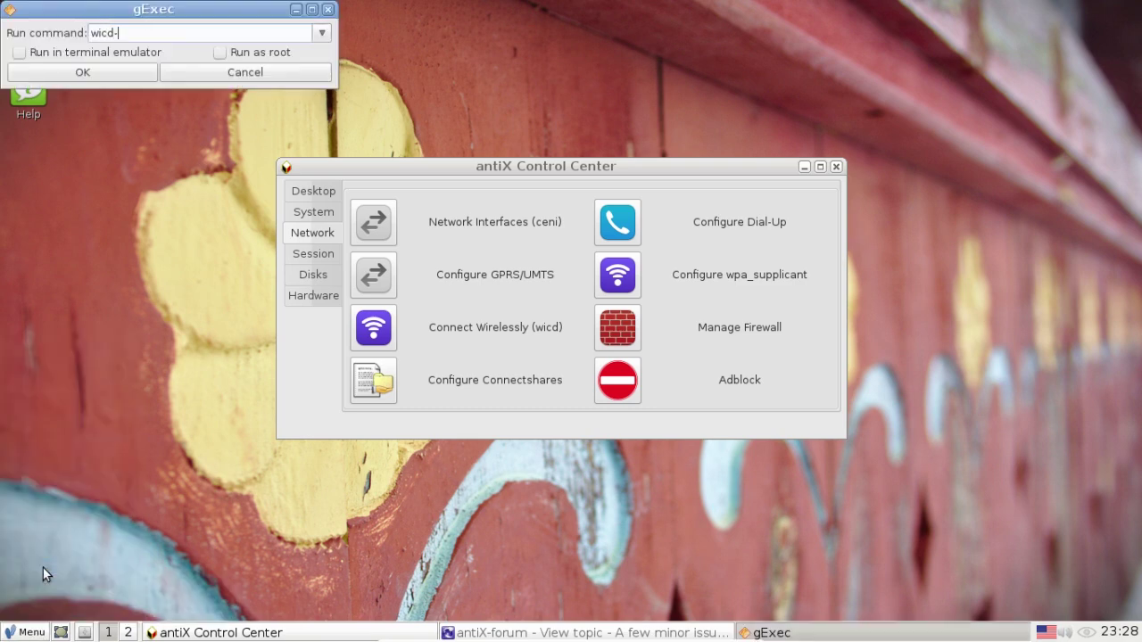
{"action": "type", "text": "client -t"}
{"action": "key", "text": "Return"}
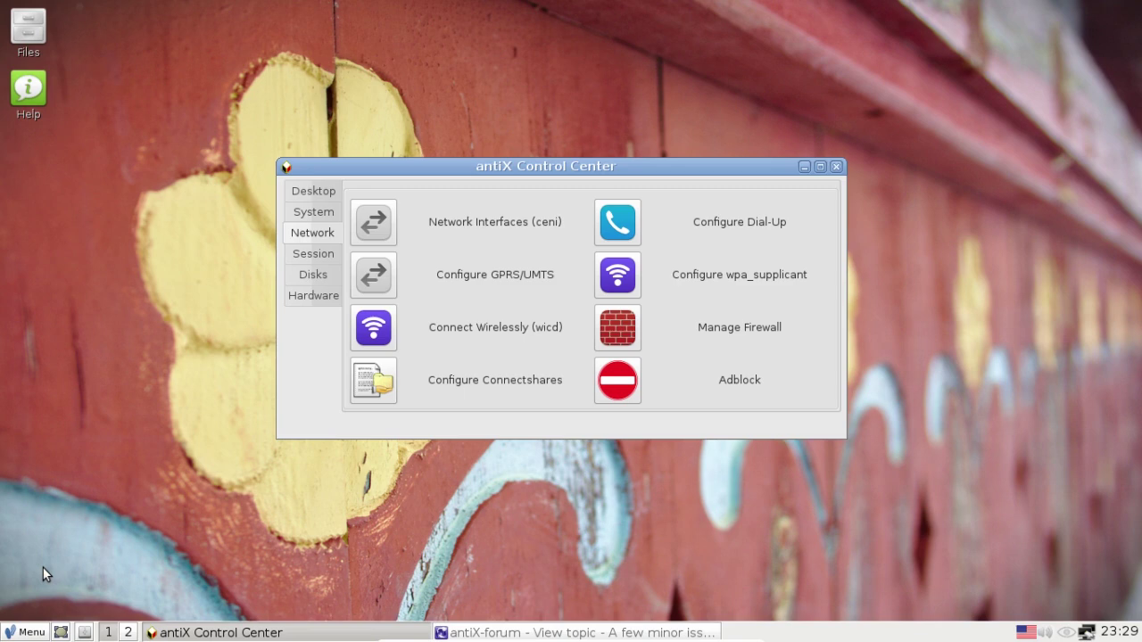
Step: Open the Global Desktop-Session configuration files from the Control Center's session settings, authenticating with the account password
{"action": "left_click", "coordinate": [312, 214]}
{"action": "left_click", "coordinate": [313, 194]}
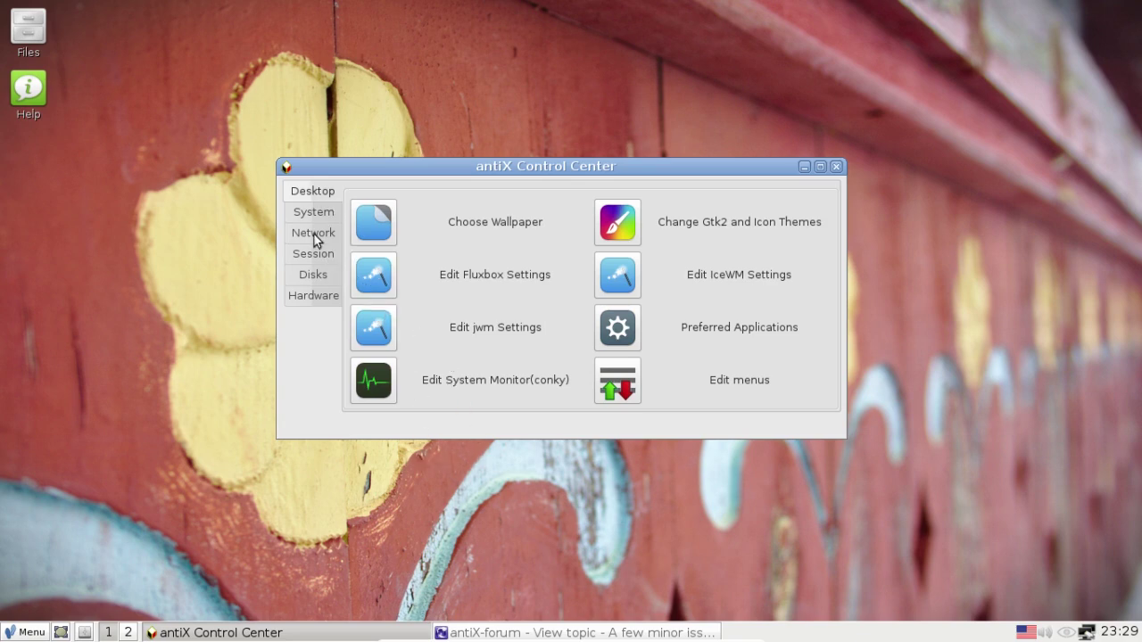
{"action": "left_click", "coordinate": [313, 233]}
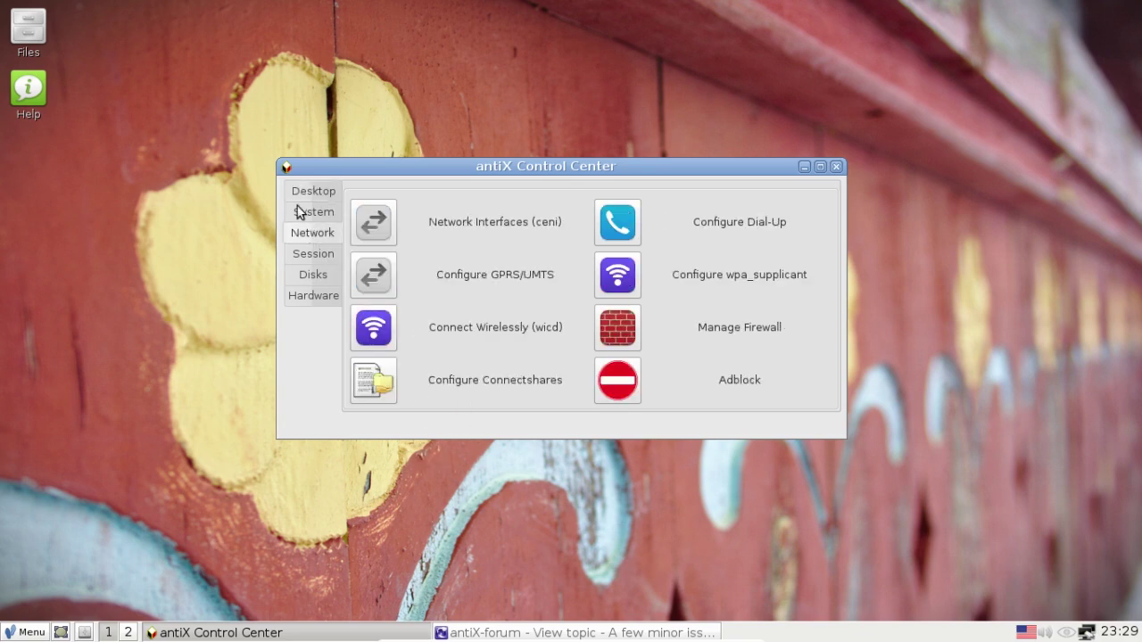
{"action": "left_click", "coordinate": [300, 212]}
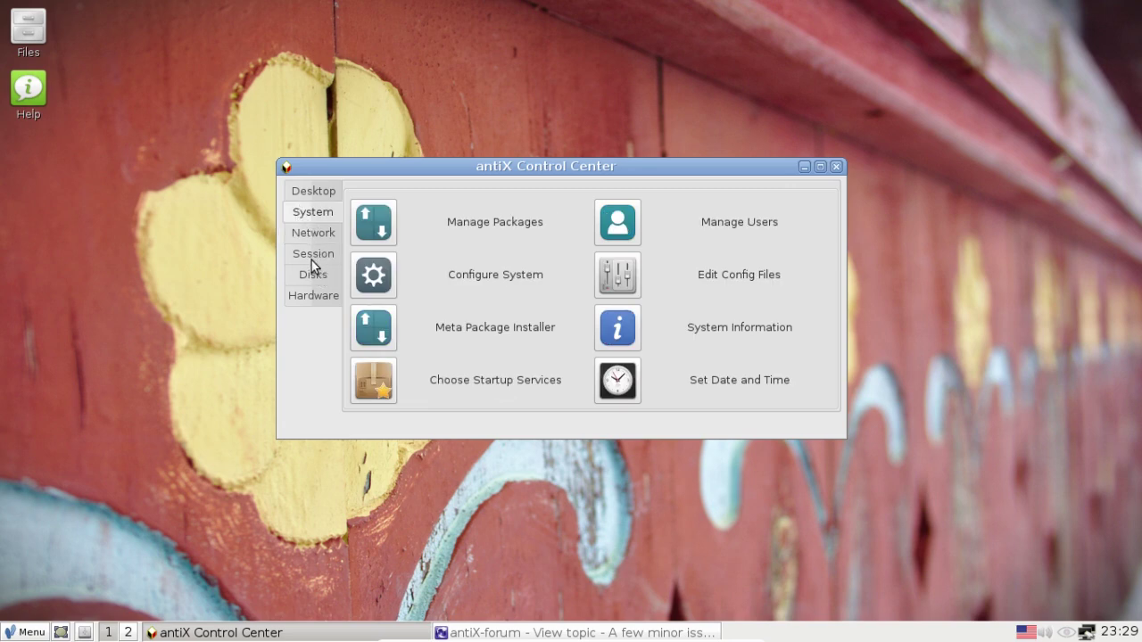
{"action": "left_click", "coordinate": [311, 260]}
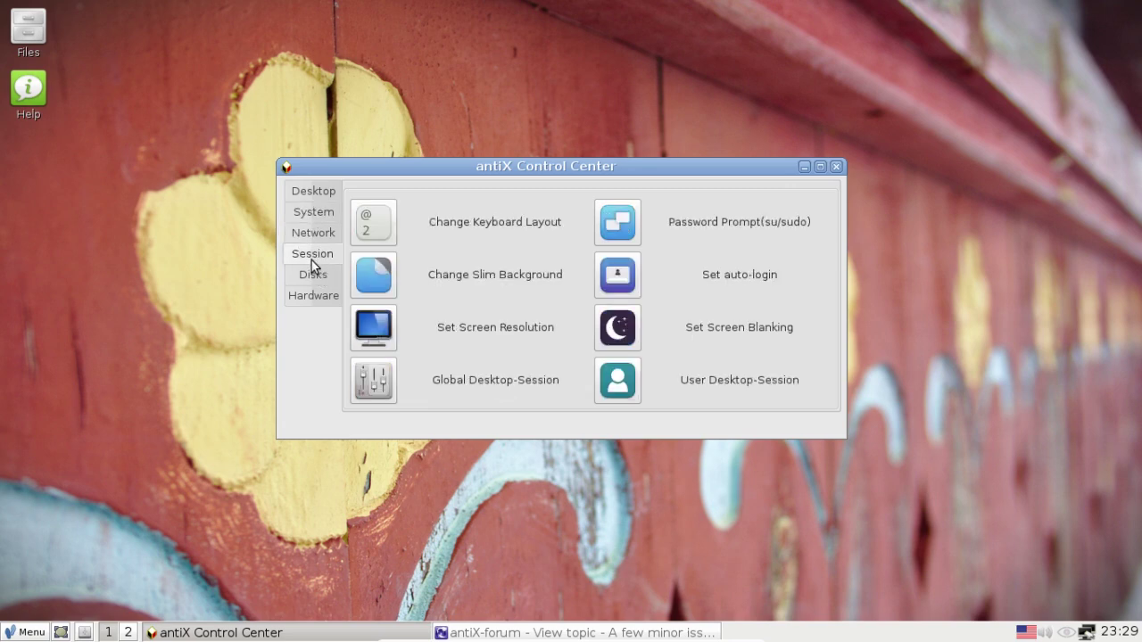
{"action": "left_click", "coordinate": [375, 381]}
{"action": "type", "text": "••••"}
{"action": "key", "text": "Return"}
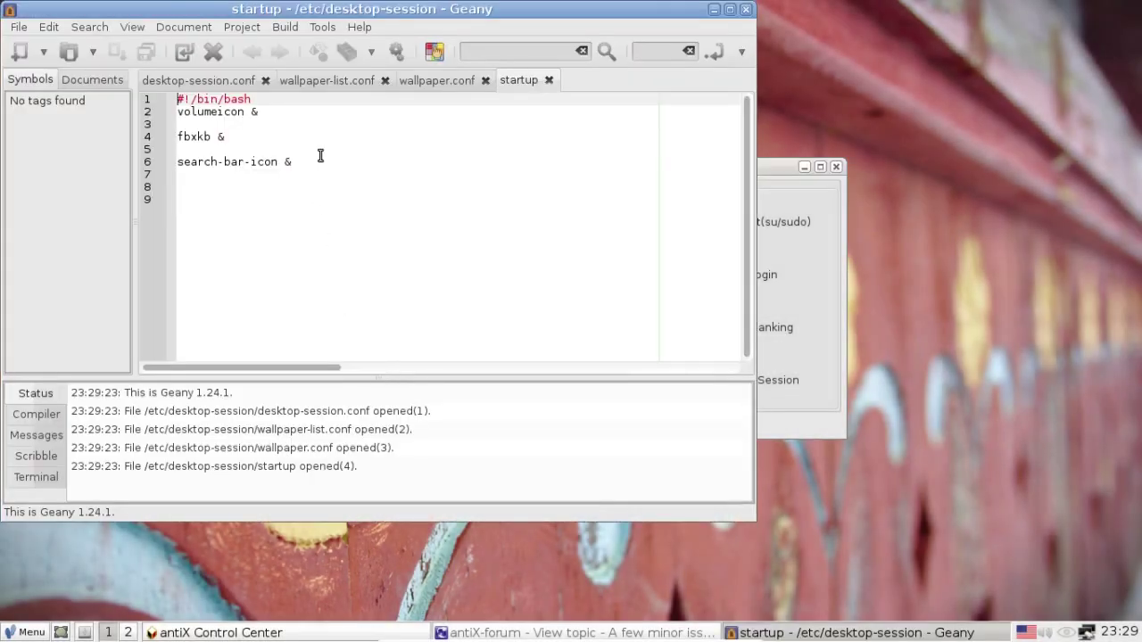
Step: Add the line "wicd-client -t &" two lines below "search-bar-icon &" in the startup file, save it and close the editor
{"action": "left_click", "coordinate": [324, 158]}
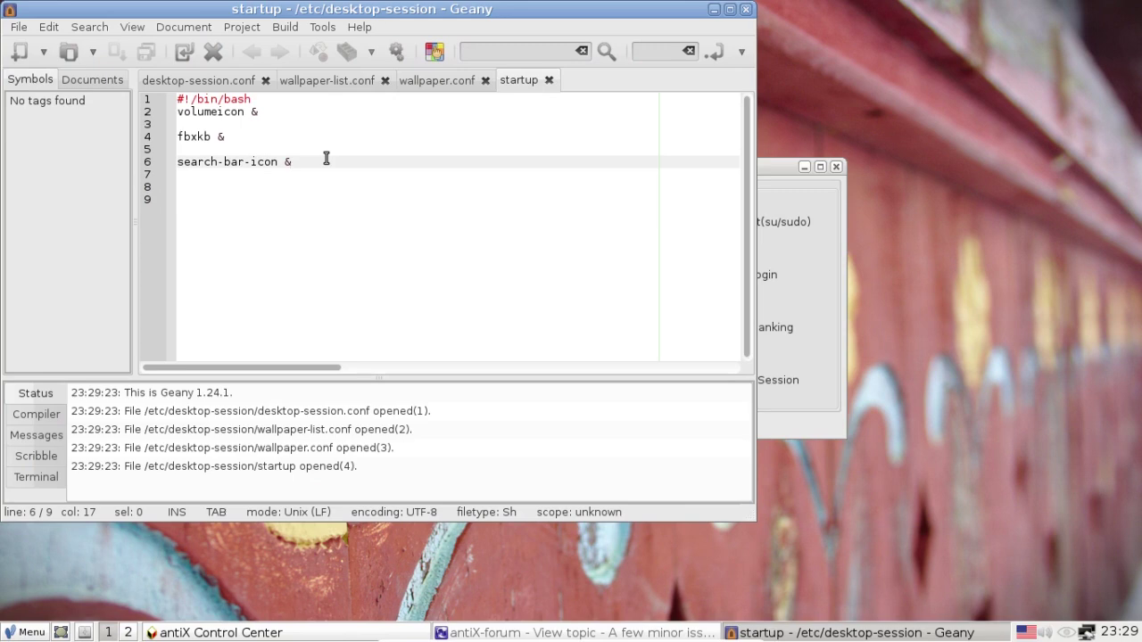
{"action": "key", "text": "Return"}
{"action": "key", "text": "Return"}
{"action": "type", "text": "wicd-client -t"}
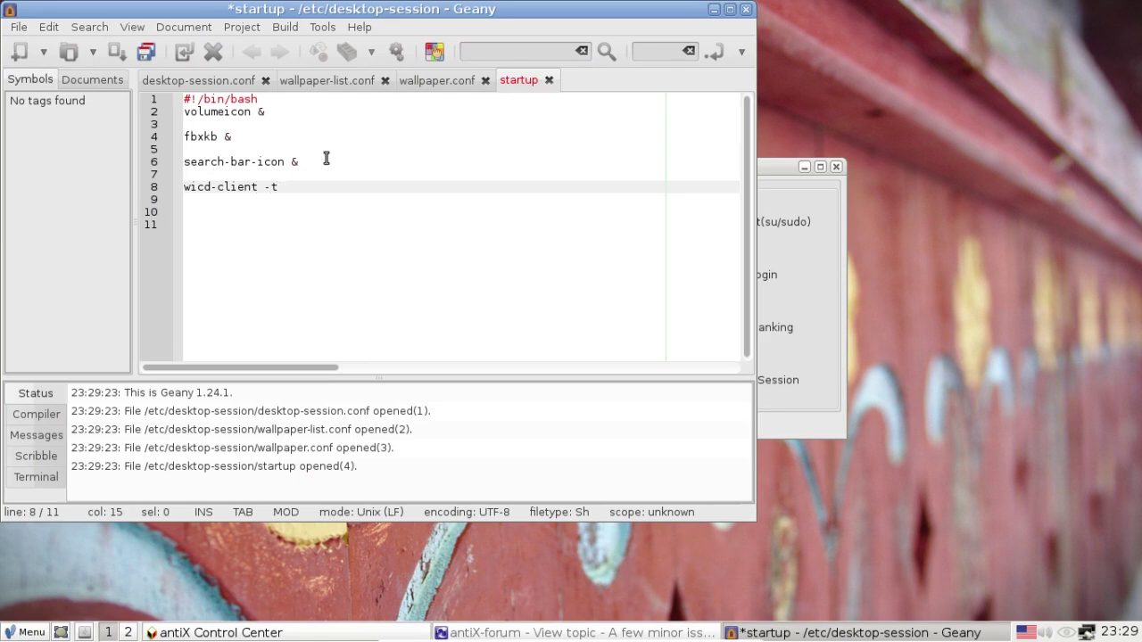
{"action": "type", "text": " &"}
{"action": "left_click", "coordinate": [153, 53]}
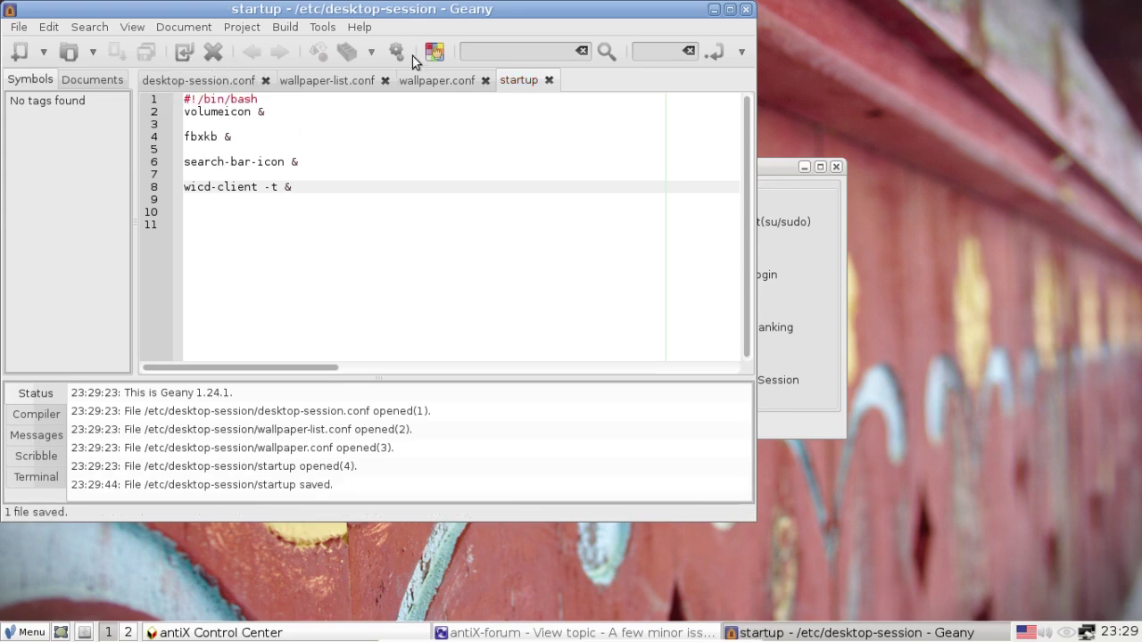
{"action": "left_click", "coordinate": [746, 10]}
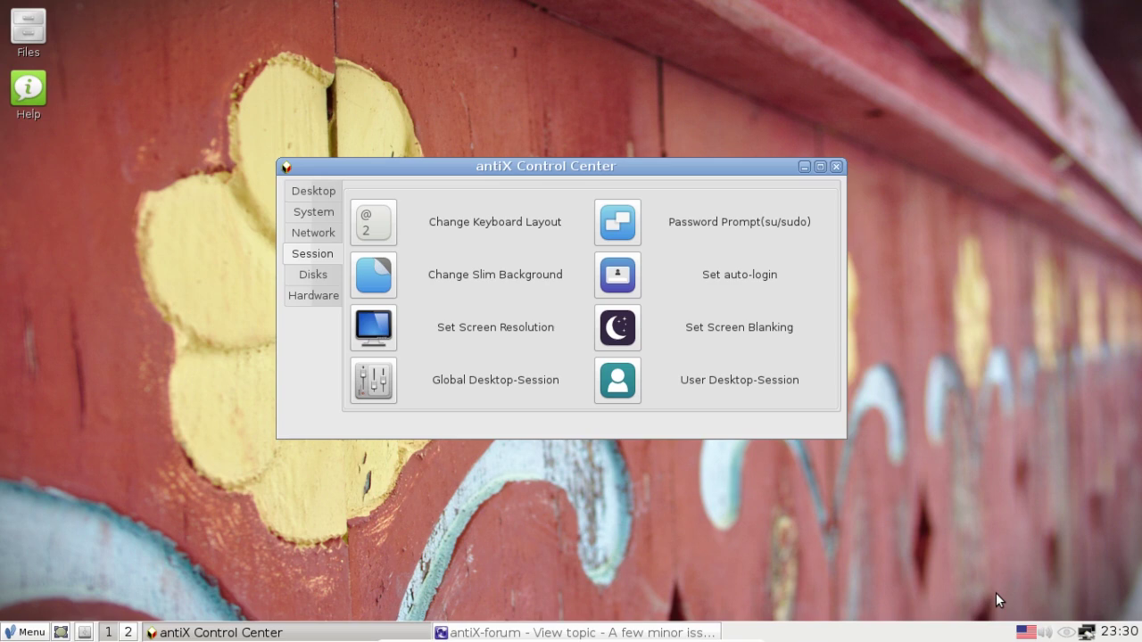
Step: Close and reopen the antiX Control Center, bring up its Preferred Applications settings and place that dialog near the middle of the desktop
{"action": "left_click", "coordinate": [835, 168]}
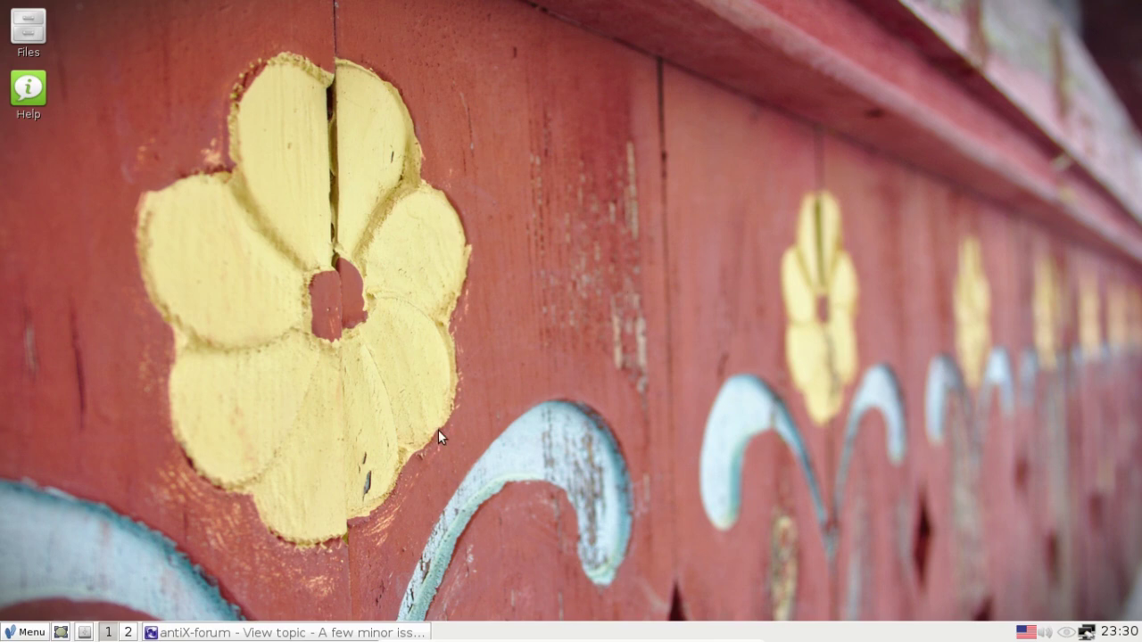
{"action": "left_click", "coordinate": [11, 635]}
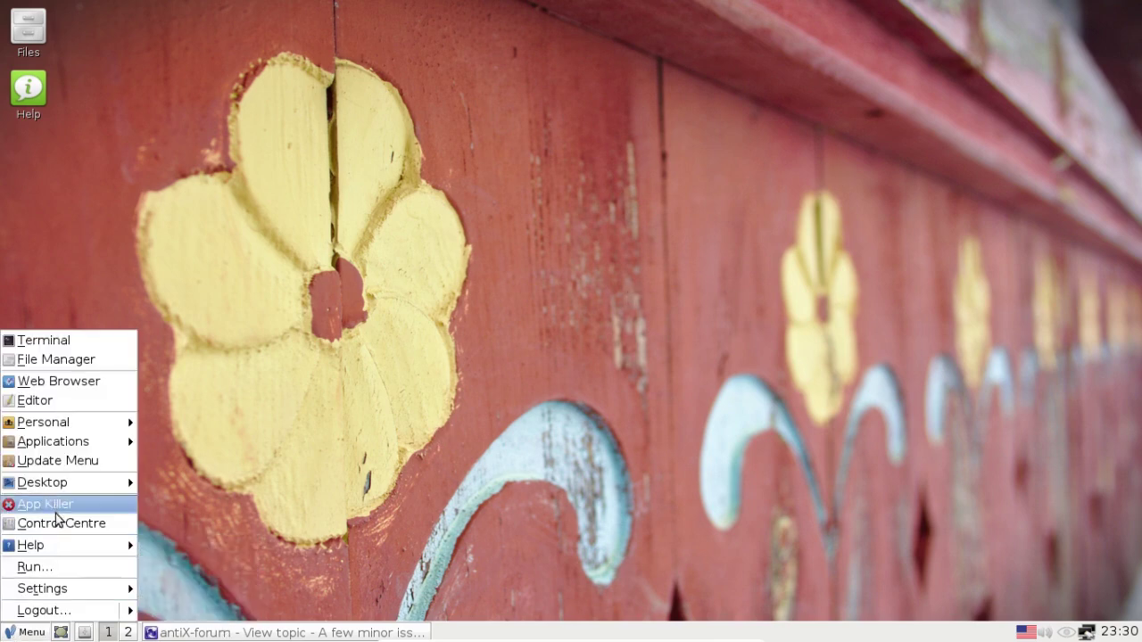
{"action": "left_click", "coordinate": [55, 524]}
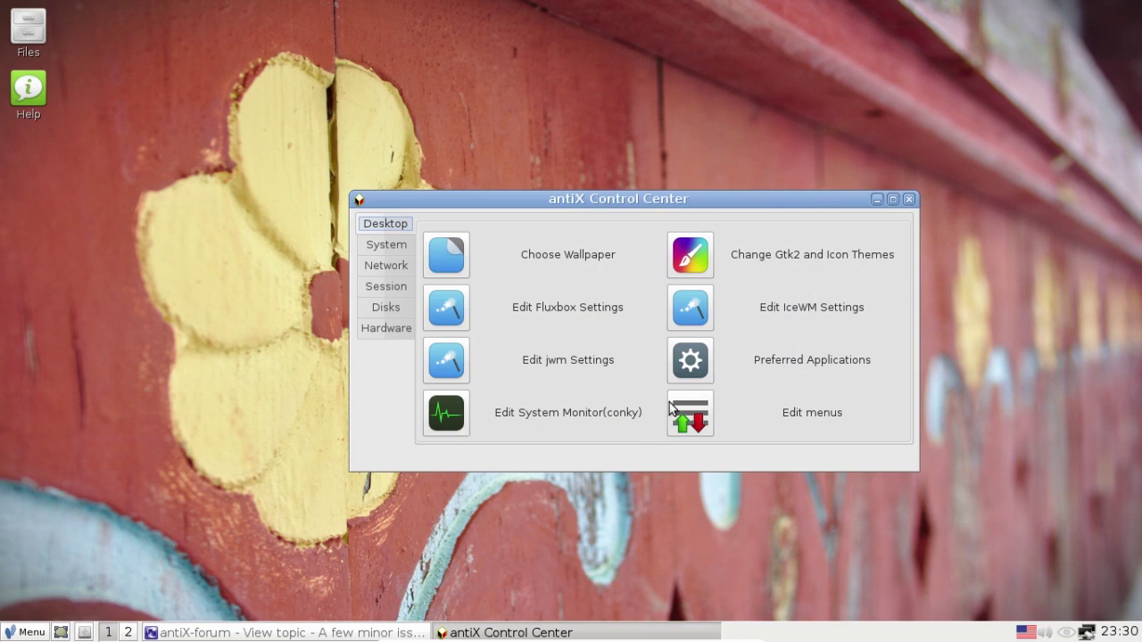
{"action": "left_click", "coordinate": [689, 361]}
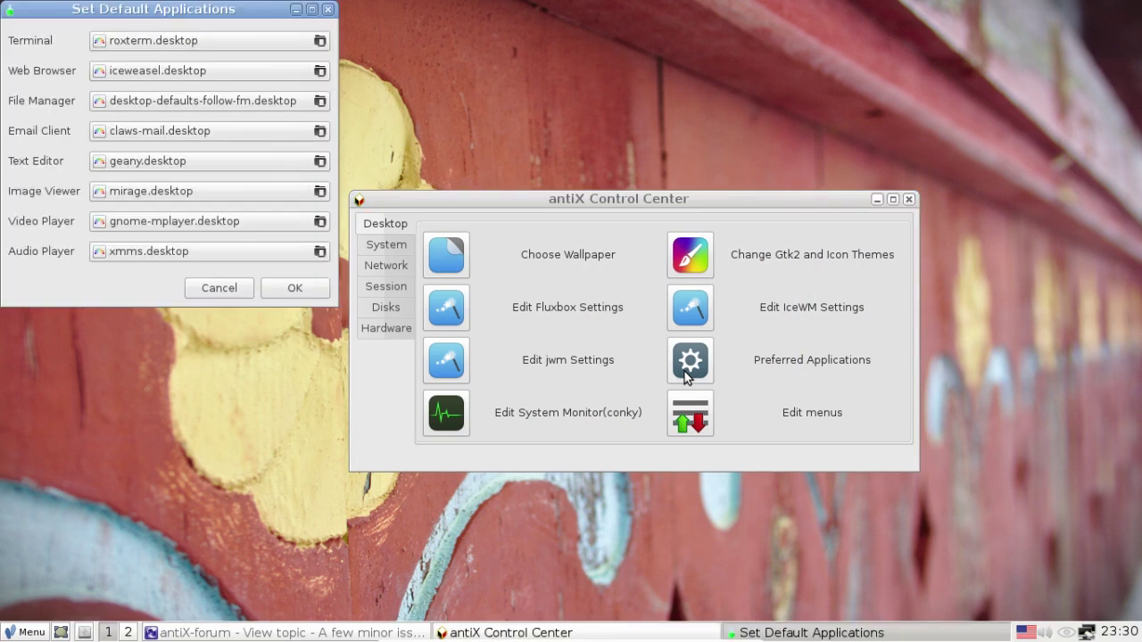
{"action": "left_click_drag", "start_coordinate": [182, 11], "coordinate": [570, 97]}
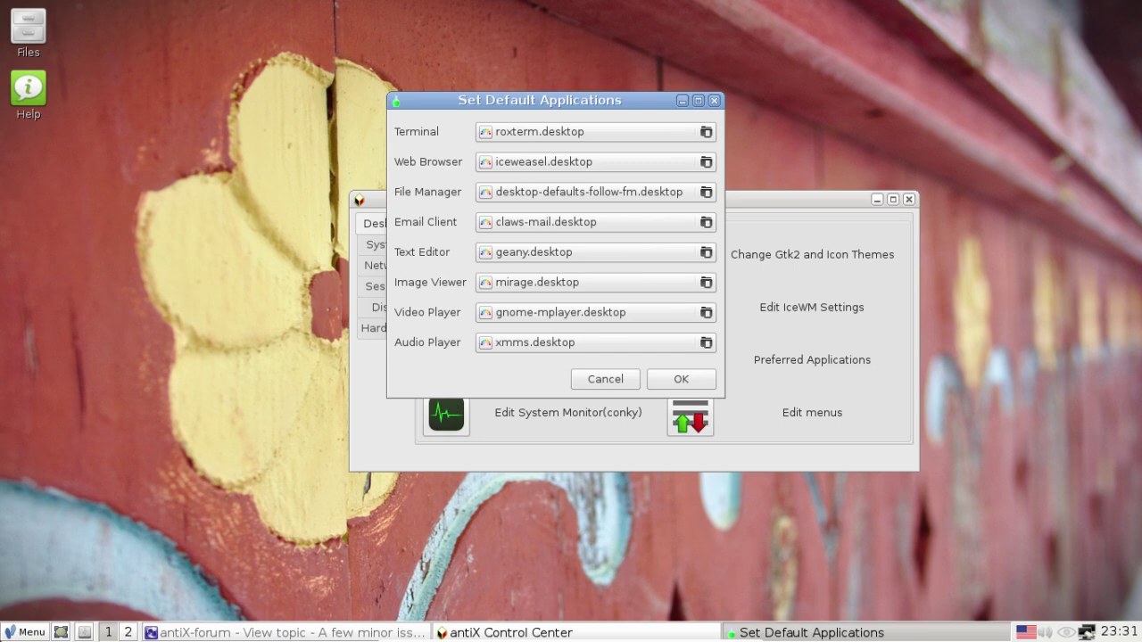
Step: Review the Preferences entries among the applications alongside the default applications list, and cancel the default applications dialog without changes
{"action": "left_click", "coordinate": [25, 634]}
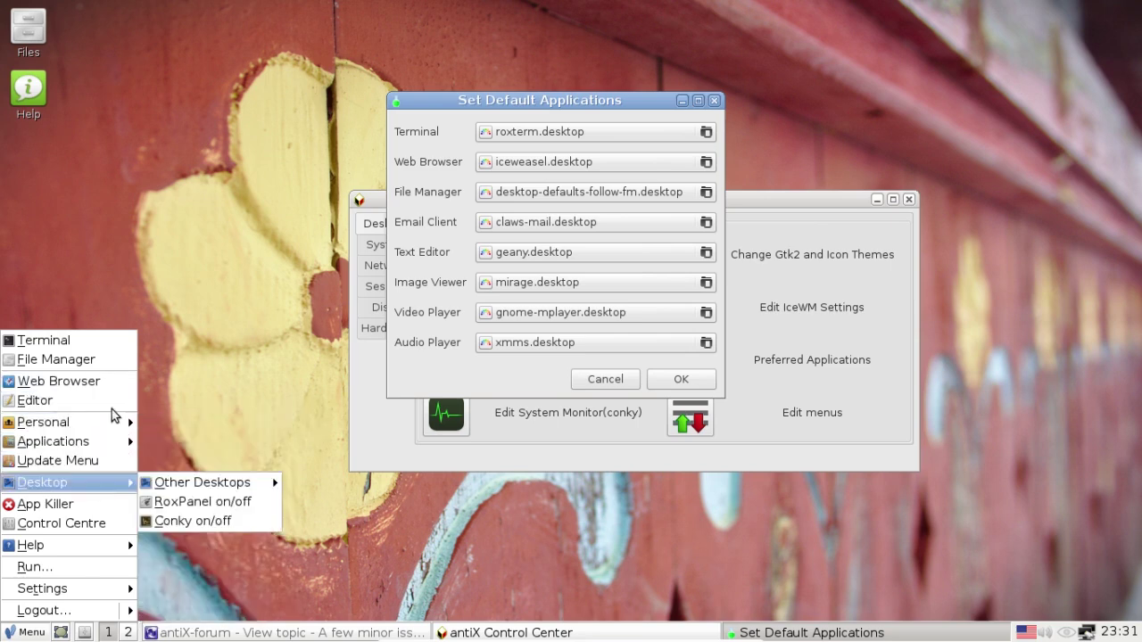
{"action": "mouse_move", "coordinate": [89, 442]}
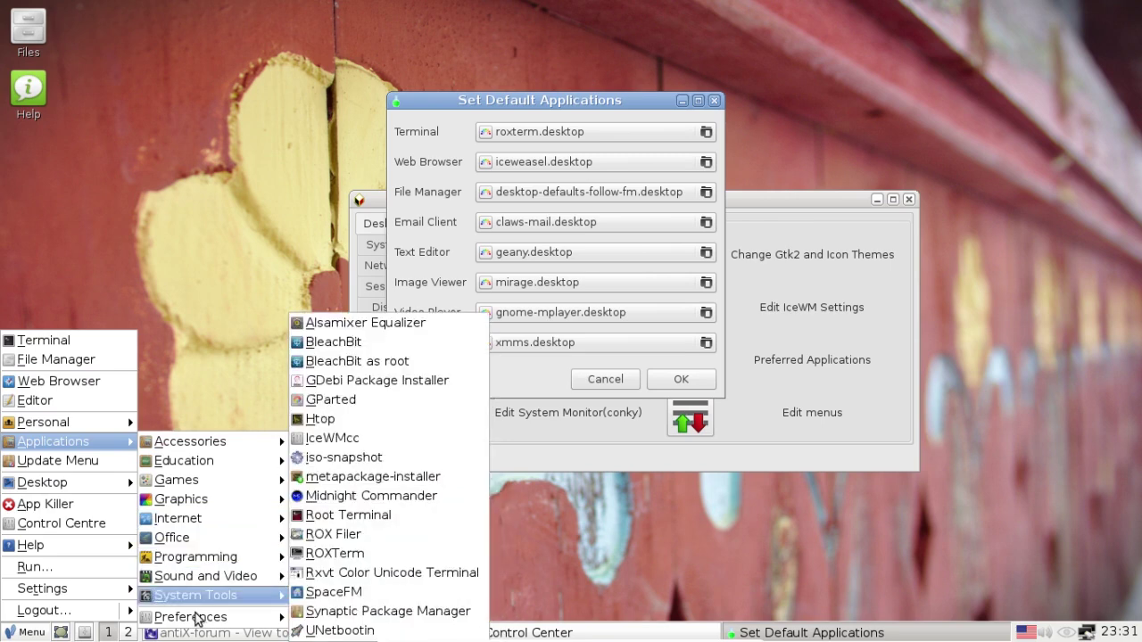
{"action": "mouse_move", "coordinate": [196, 615]}
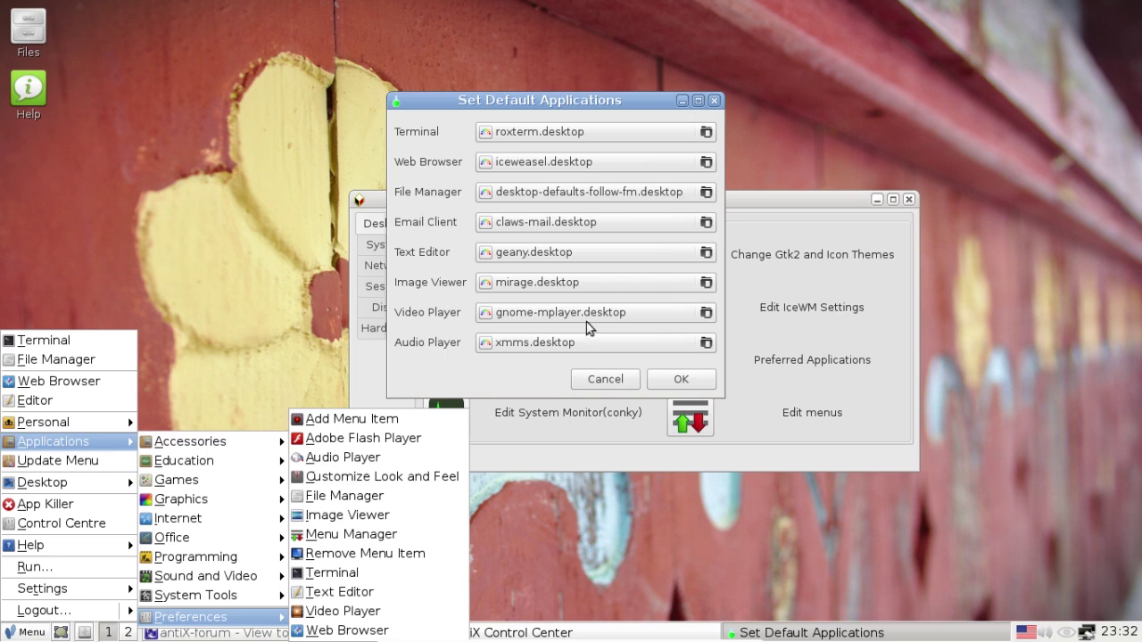
{"action": "left_click", "coordinate": [261, 228]}
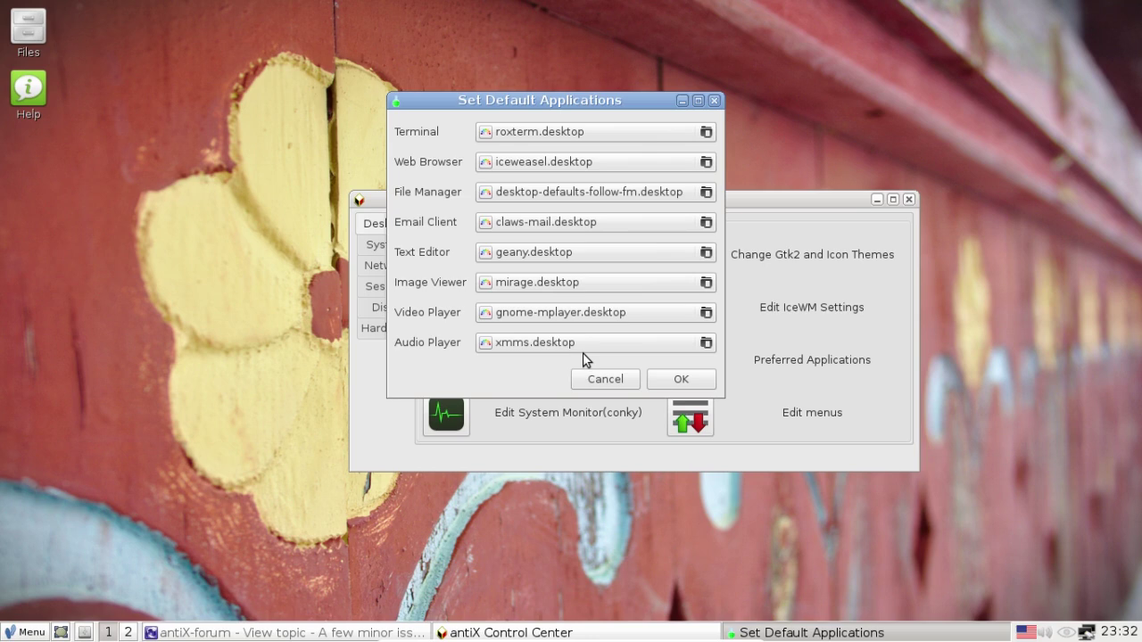
{"action": "left_click", "coordinate": [604, 379]}
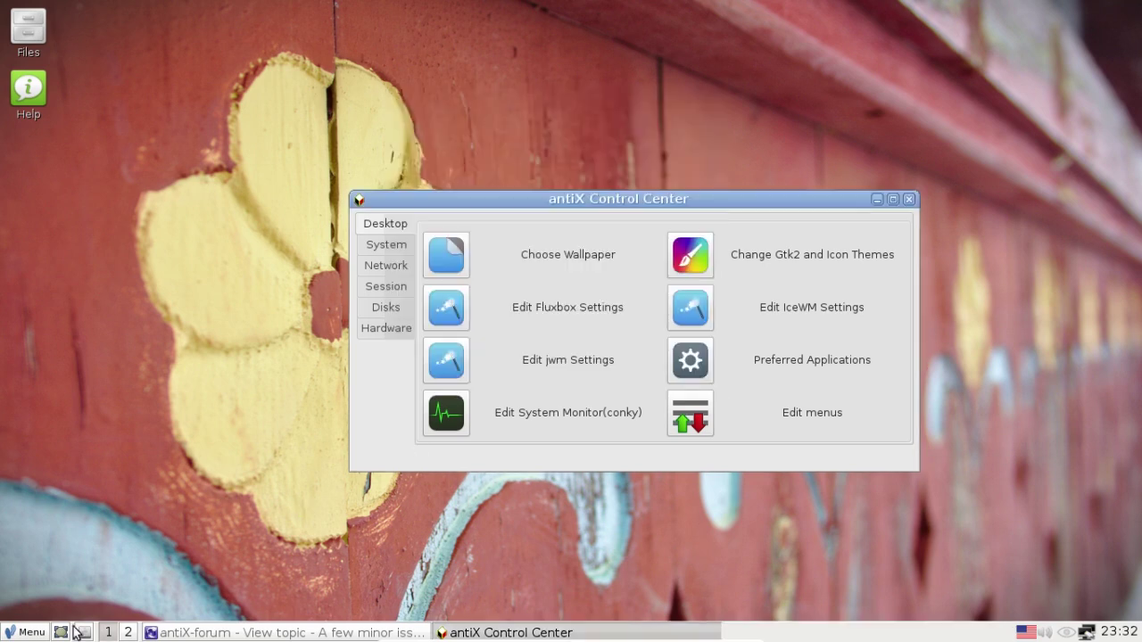
Step: Open the desktop's Files window on the home folder and look inside the Downloads, Videos and Documents folders
{"action": "left_click", "coordinate": [32, 632]}
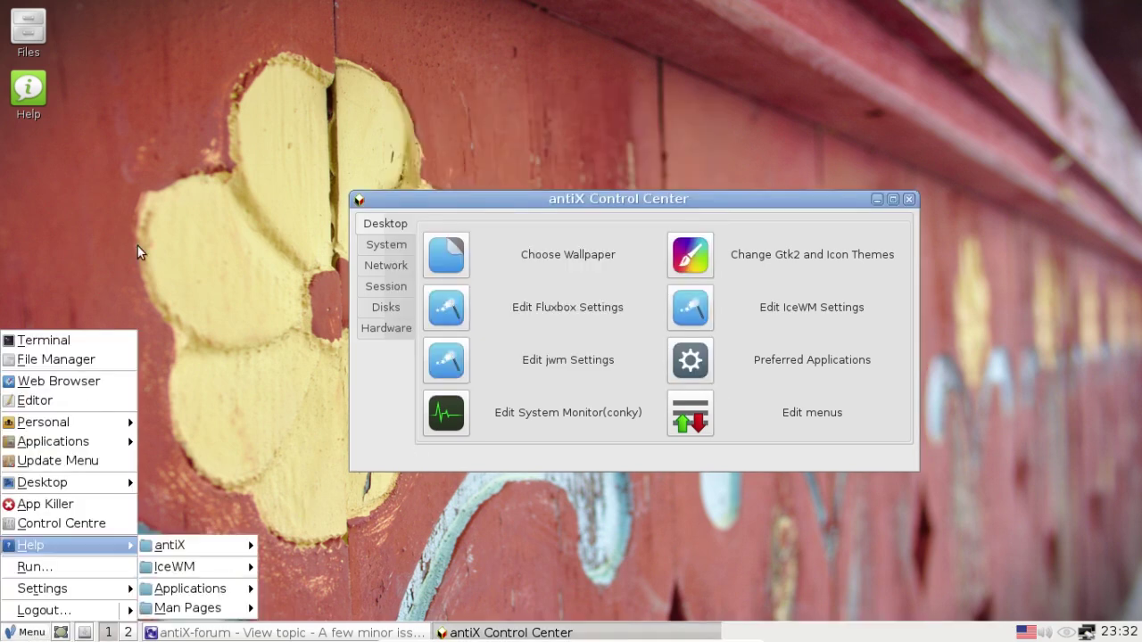
{"action": "left_click", "coordinate": [124, 155]}
{"action": "left_click", "coordinate": [28, 27]}
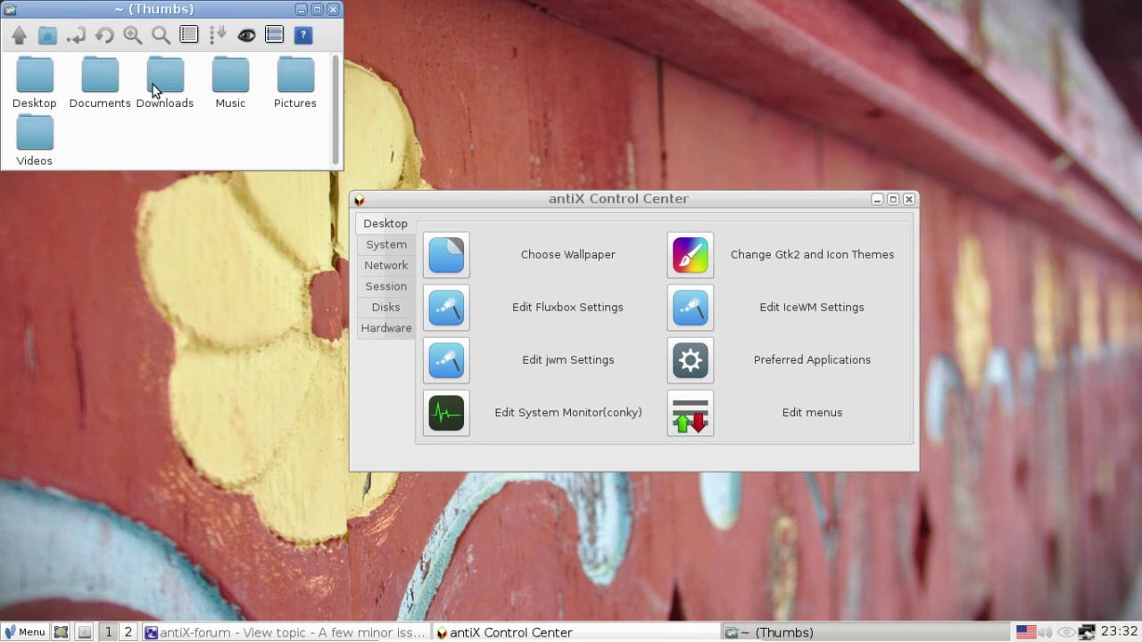
{"action": "left_click", "coordinate": [152, 85]}
{"action": "left_click", "coordinate": [22, 36]}
{"action": "left_click", "coordinate": [34, 134]}
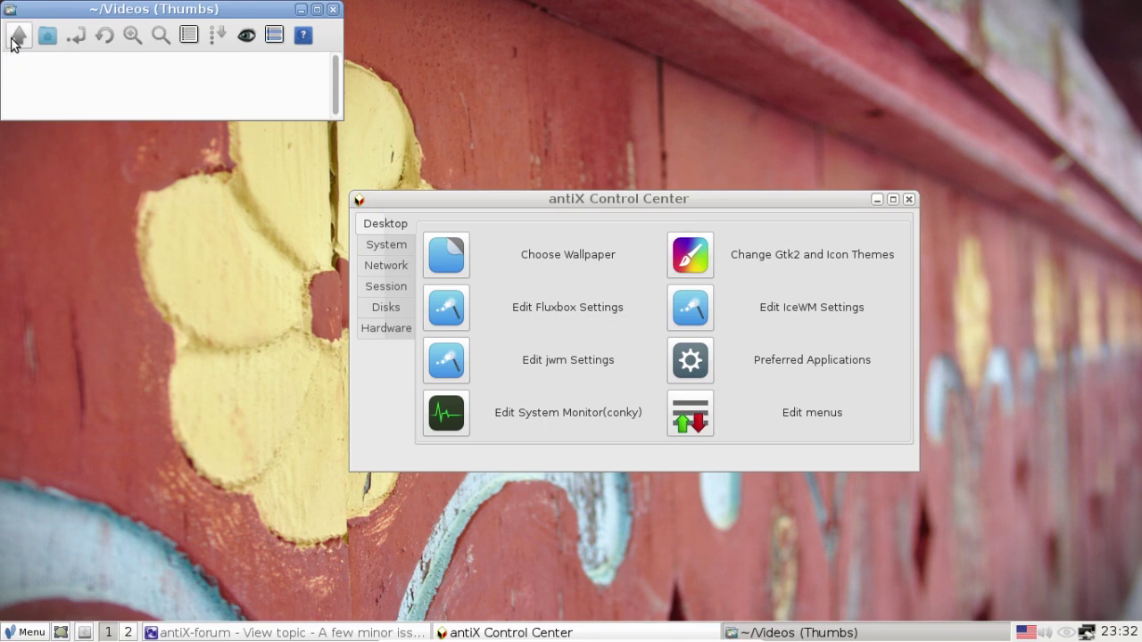
{"action": "left_click", "coordinate": [19, 35]}
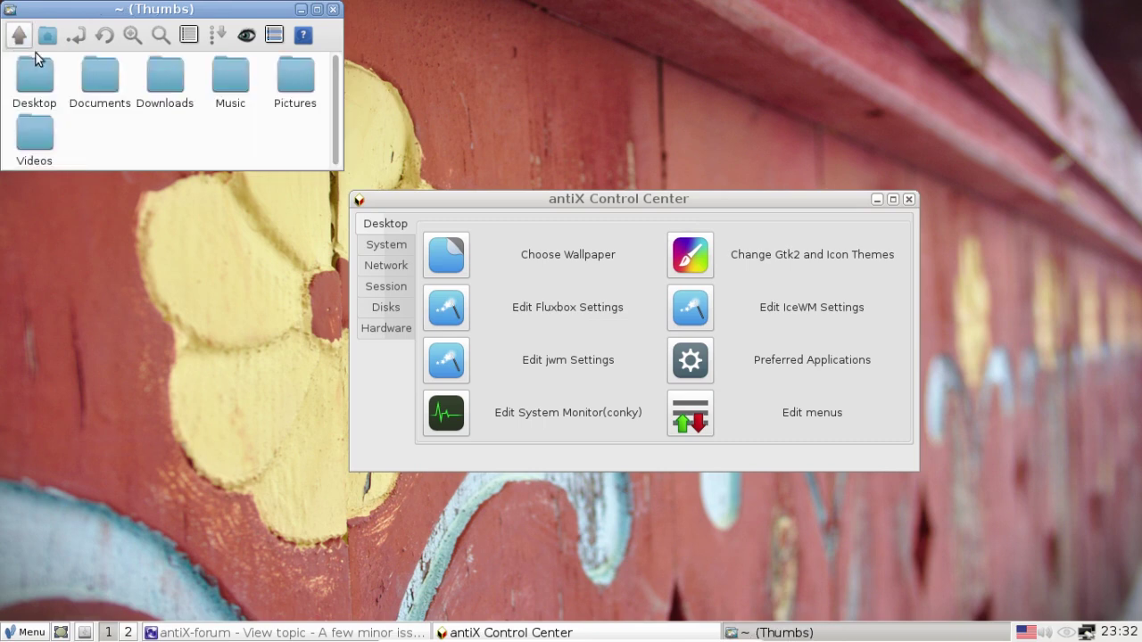
{"action": "left_click", "coordinate": [112, 85]}
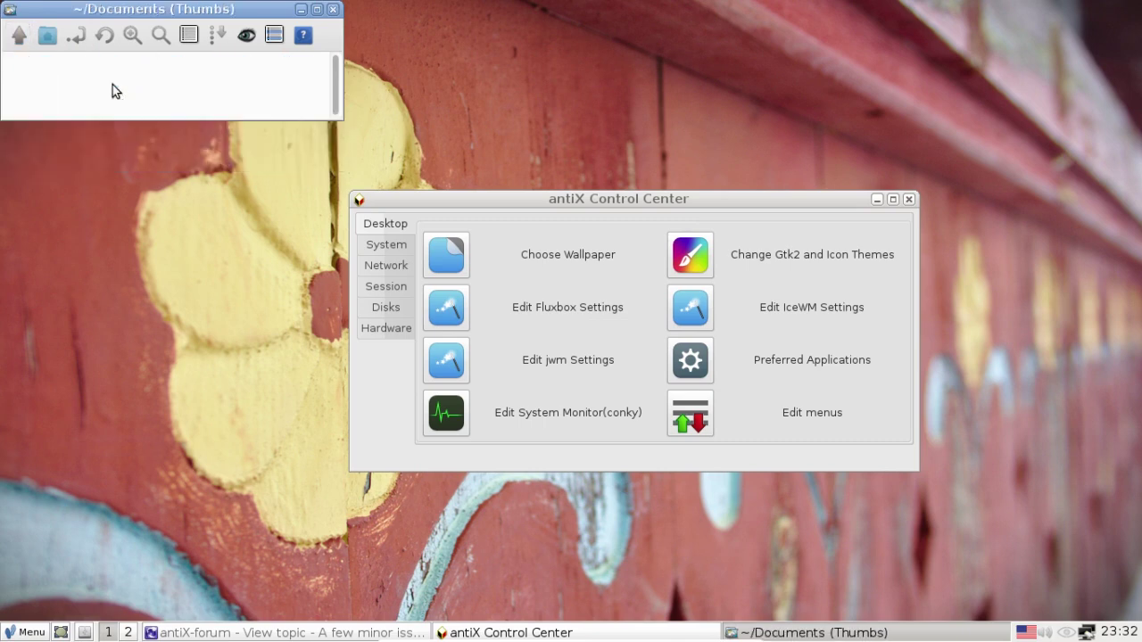
{"action": "left_click", "coordinate": [18, 36]}
{"action": "right_click", "coordinate": [174, 134]}
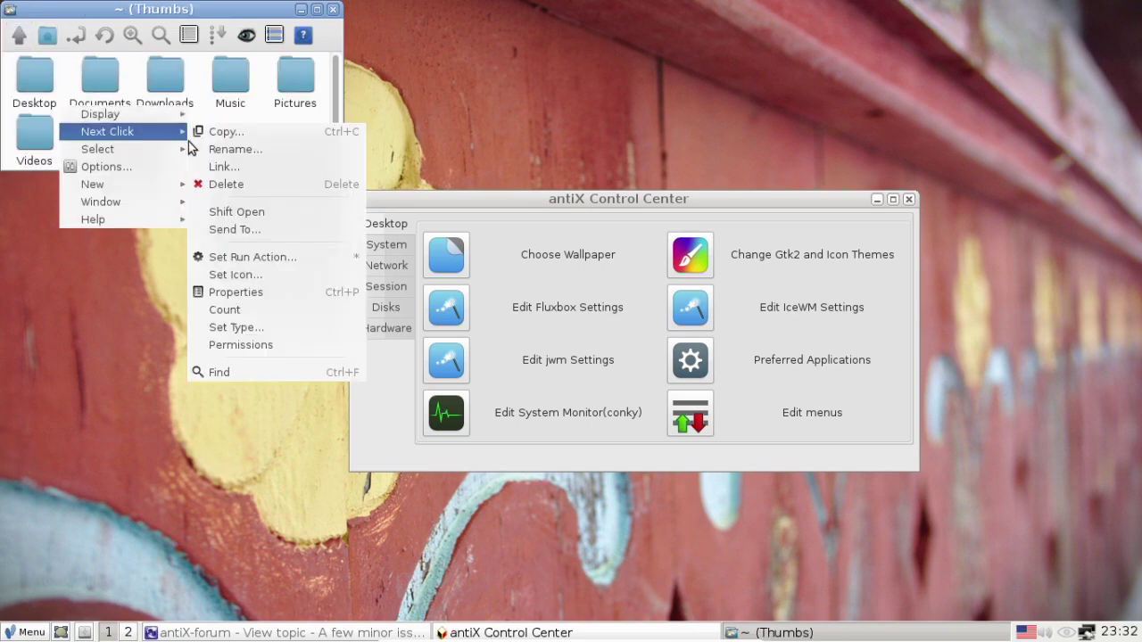
{"action": "mouse_move", "coordinate": [180, 149]}
{"action": "left_click", "coordinate": [204, 430]}
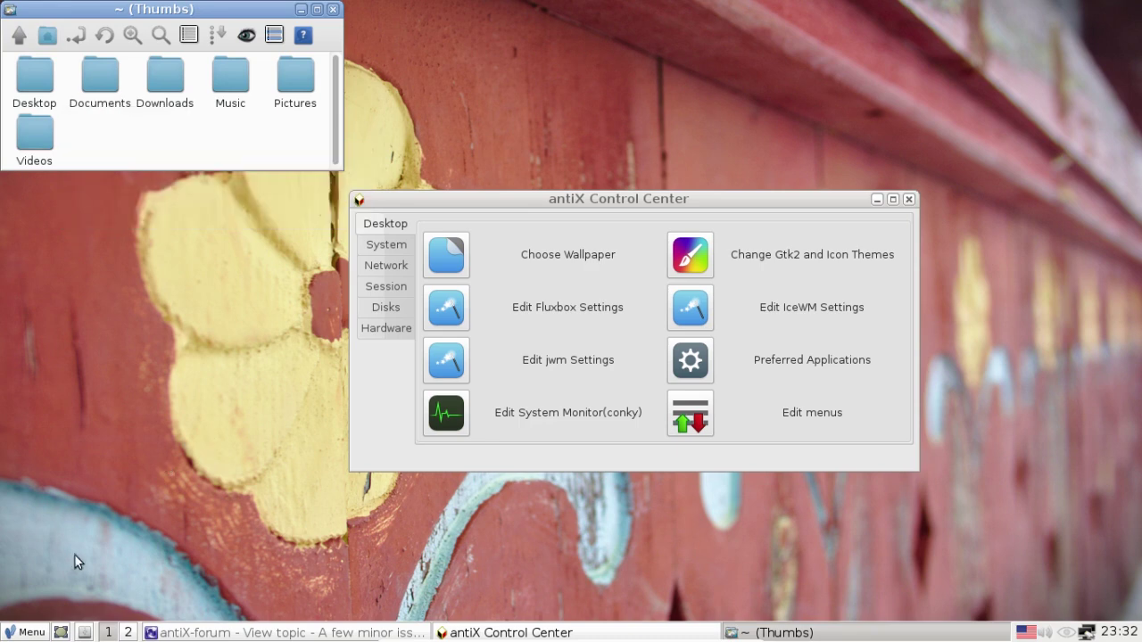
Step: Create a text file containing "this is a file" in the default editor, save it as testfile in the home folder and close the editor
{"action": "left_click", "coordinate": [31, 633]}
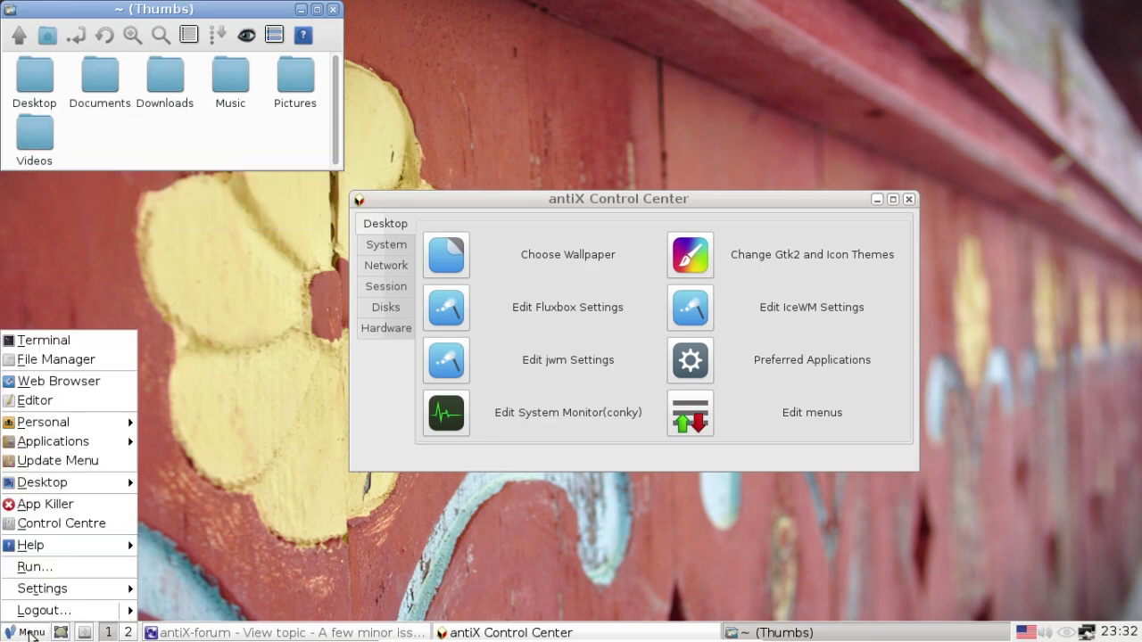
{"action": "left_click", "coordinate": [44, 401]}
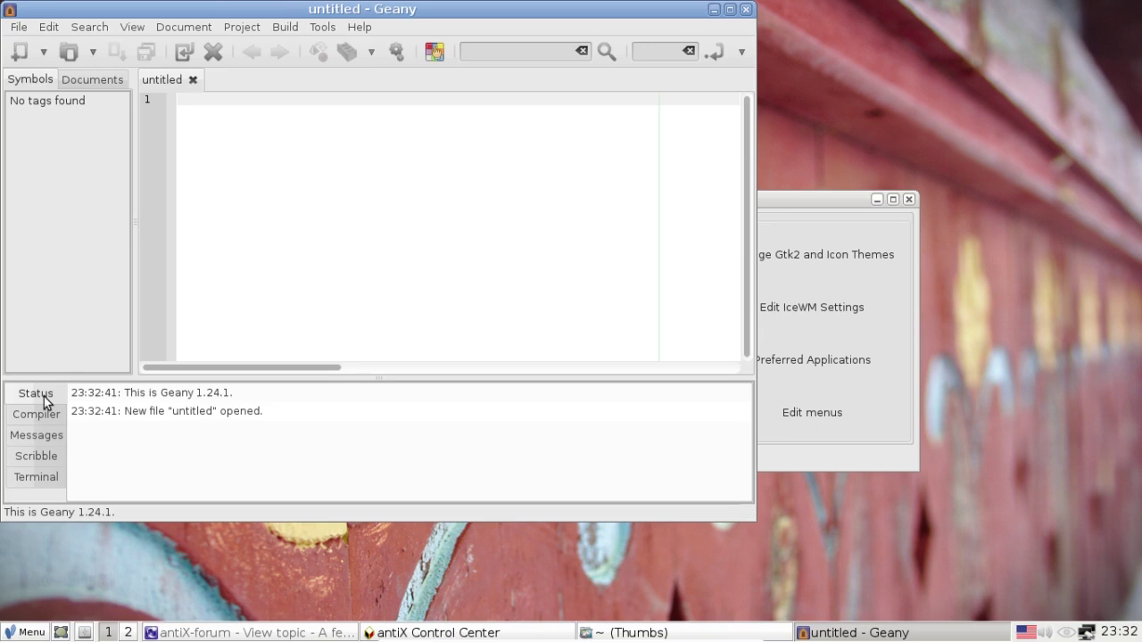
{"action": "type", "text": "this is a file"}
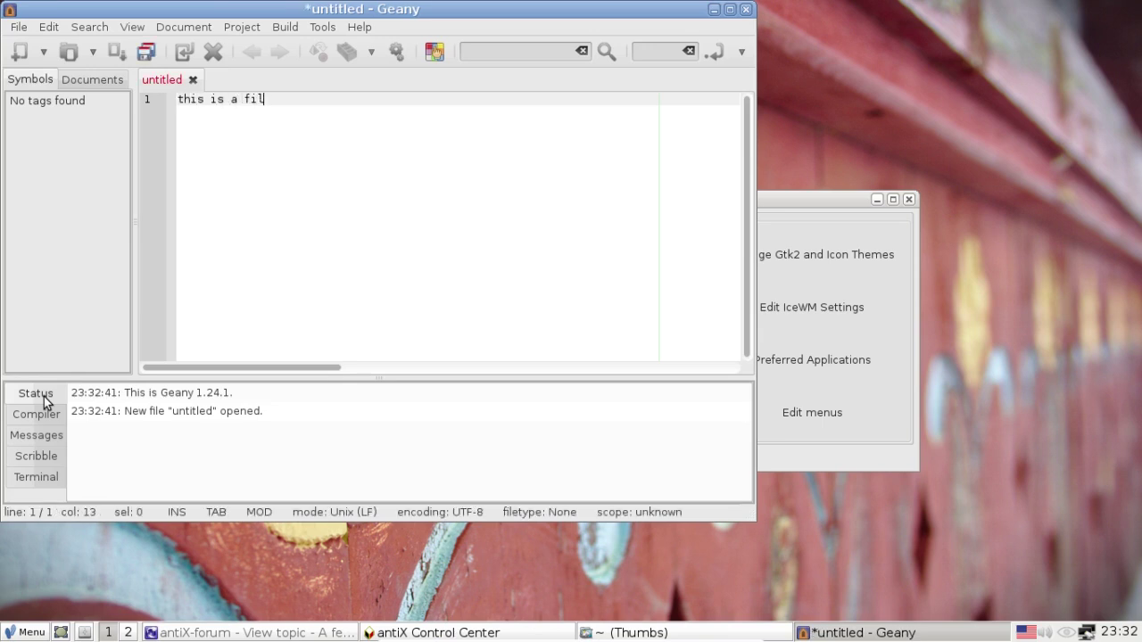
{"action": "left_click", "coordinate": [16, 28]}
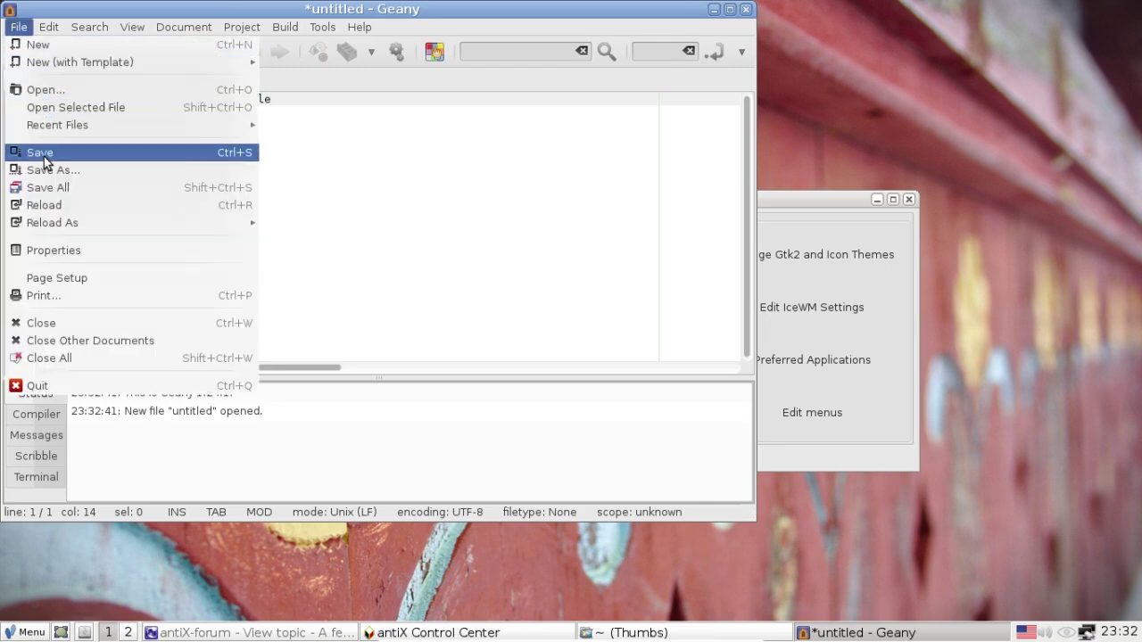
{"action": "left_click", "coordinate": [44, 157]}
{"action": "type", "text": "testfile"}
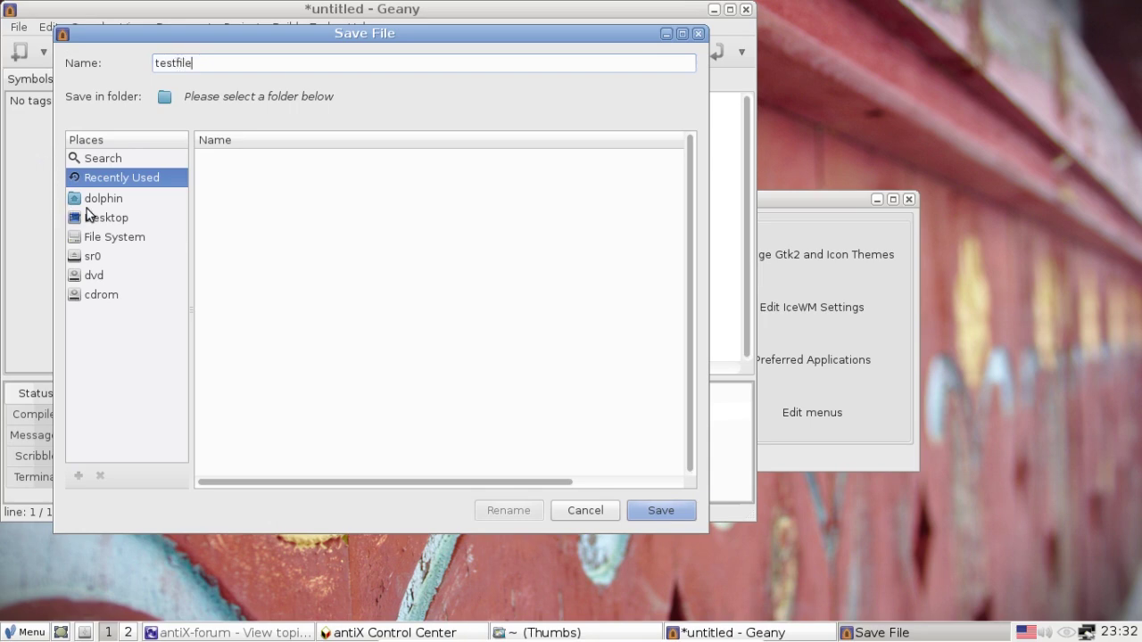
{"action": "left_click", "coordinate": [89, 199]}
{"action": "left_click", "coordinate": [649, 513]}
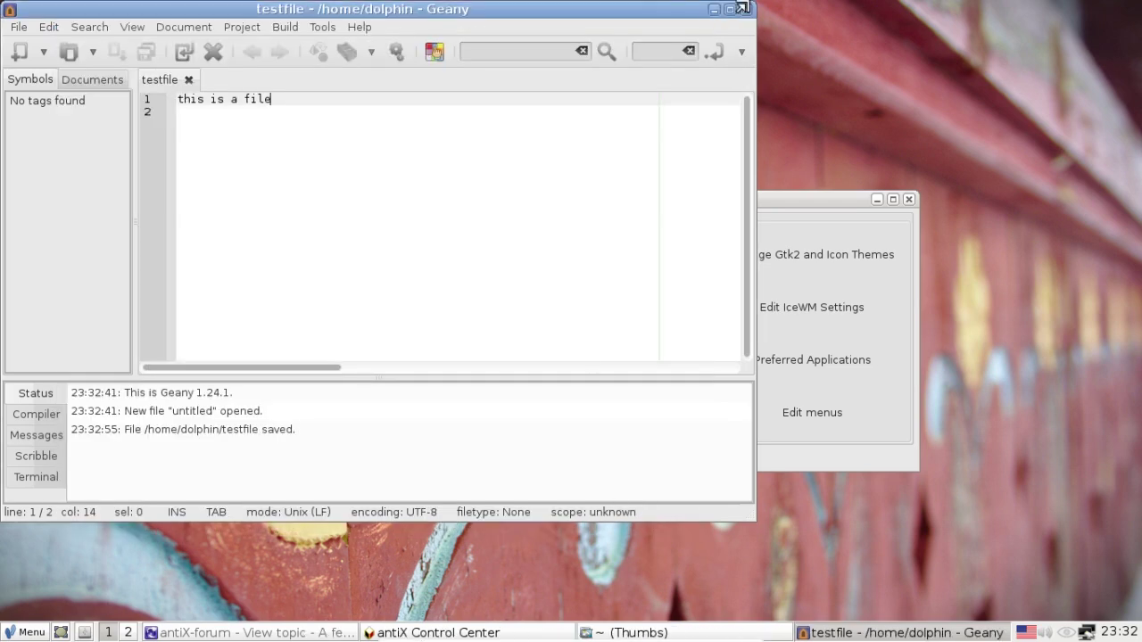
{"action": "left_click", "coordinate": [745, 9]}
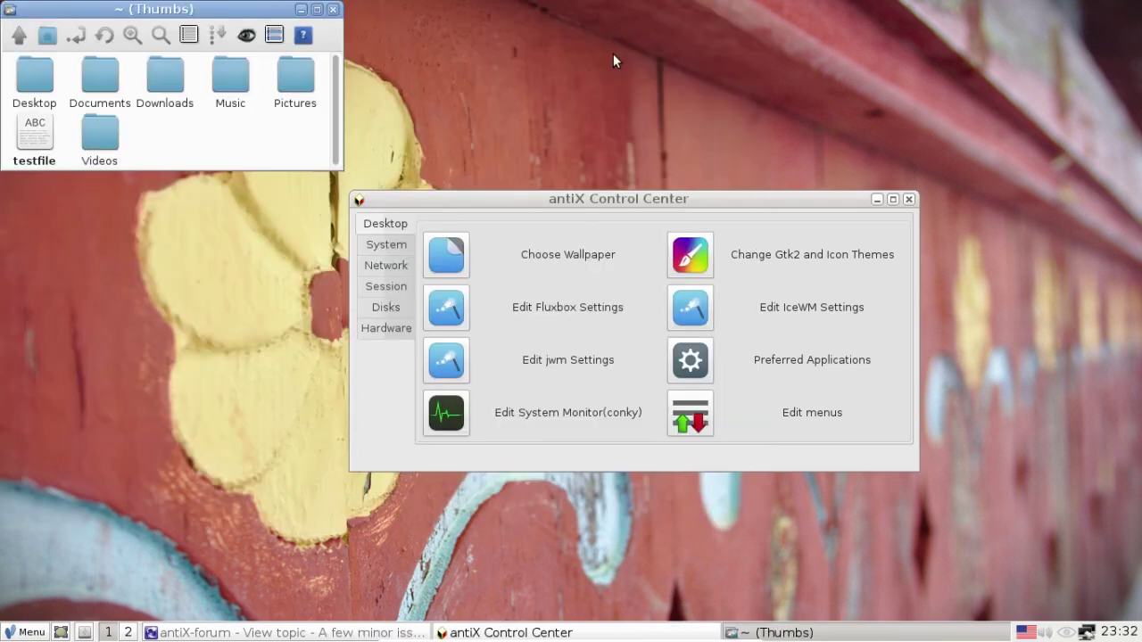
Step: Open testfile from the ROX home folder window to check which editor handles it, and close that editor
{"action": "double_click", "coordinate": [32, 148]}
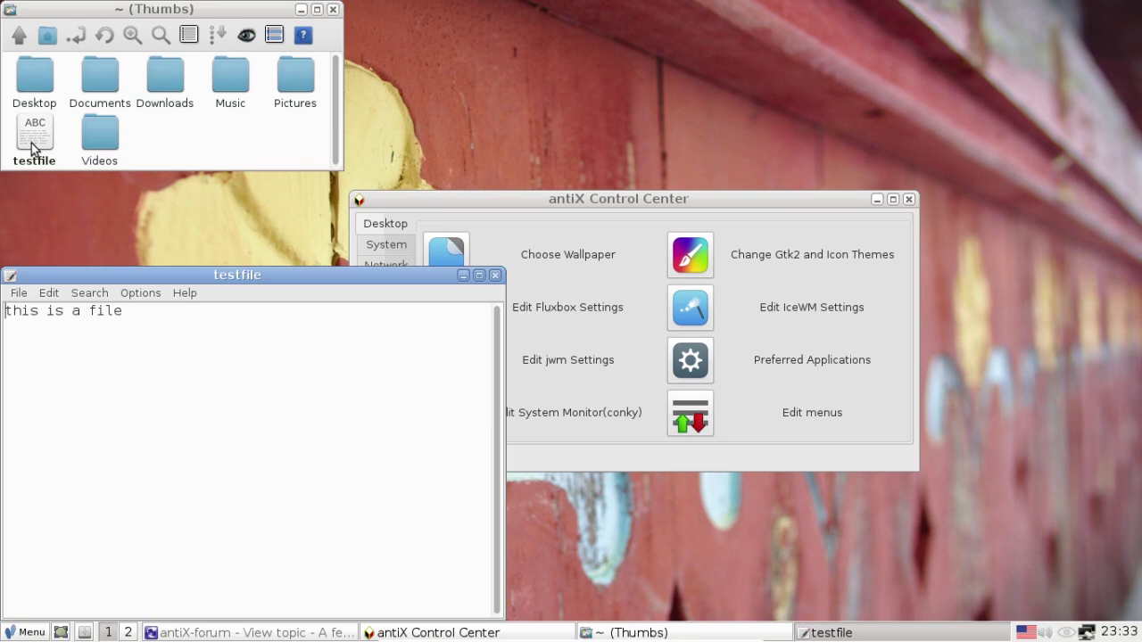
{"action": "left_click", "coordinate": [495, 277]}
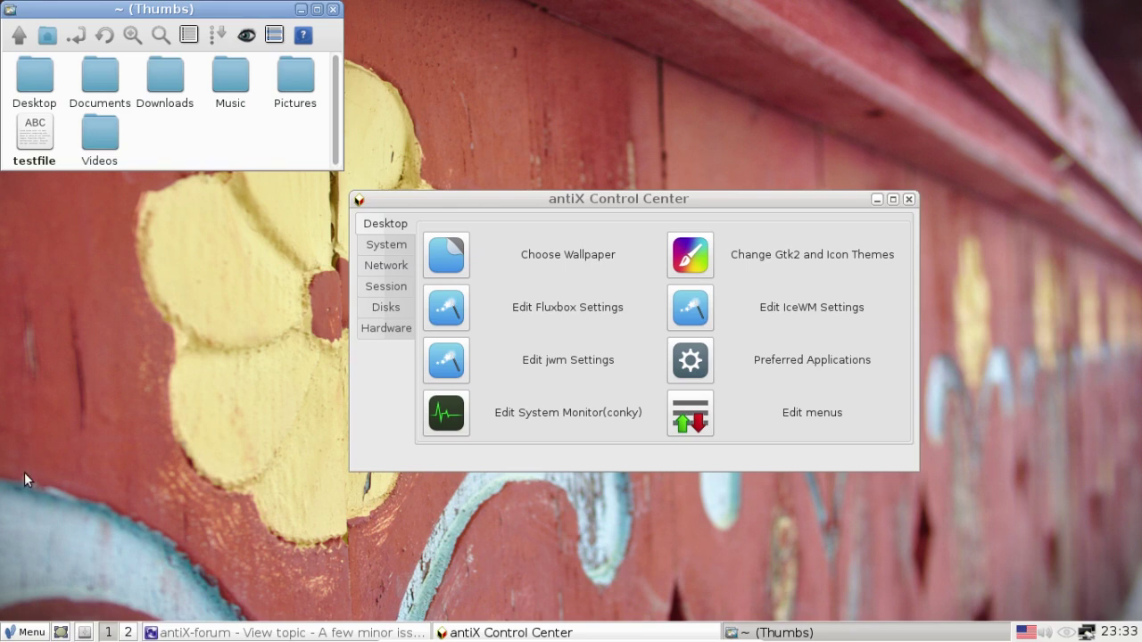
Step: Launch the SpaceFM file manager, close its sr0 tab and place its window beside the ROX home folder window
{"action": "left_click", "coordinate": [20, 632]}
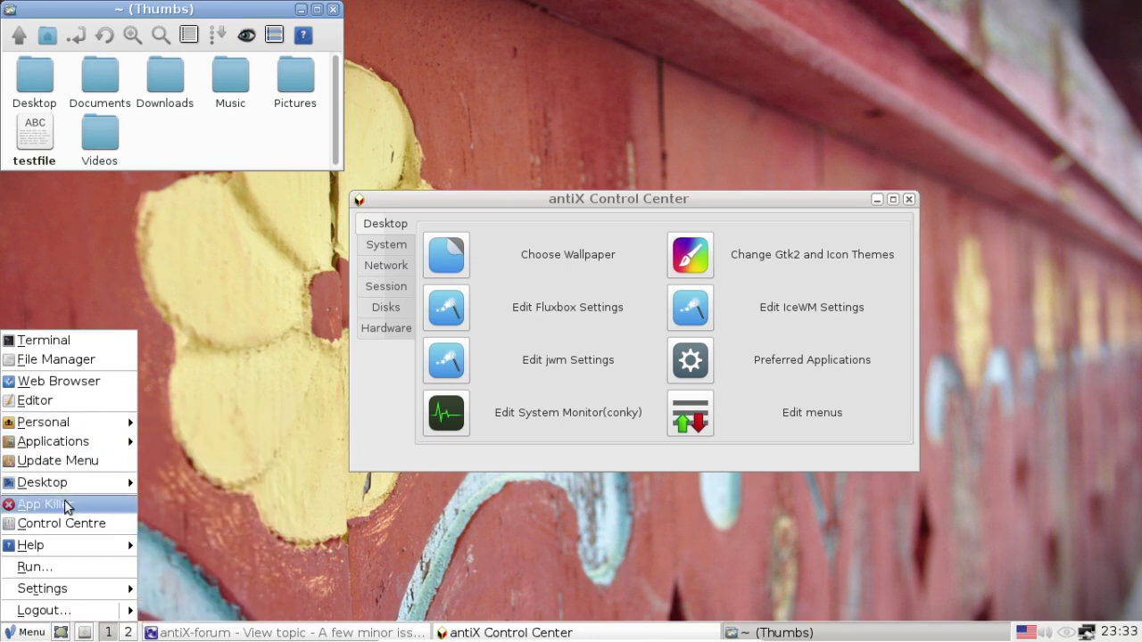
{"action": "mouse_move", "coordinate": [68, 444]}
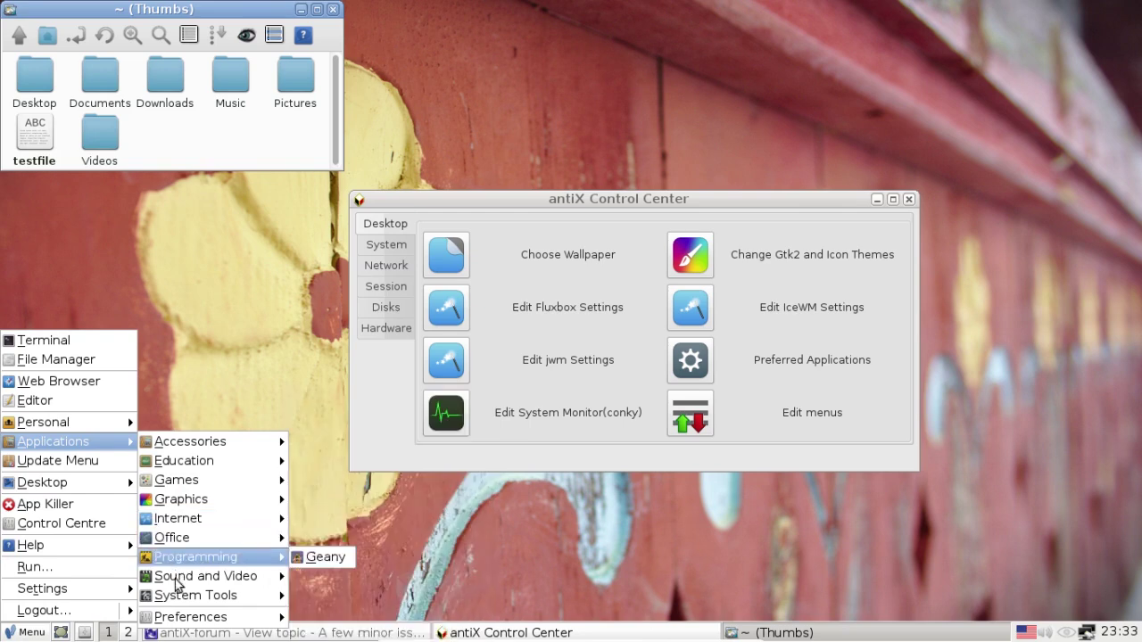
{"action": "mouse_move", "coordinate": [192, 595]}
{"action": "left_click", "coordinate": [333, 592]}
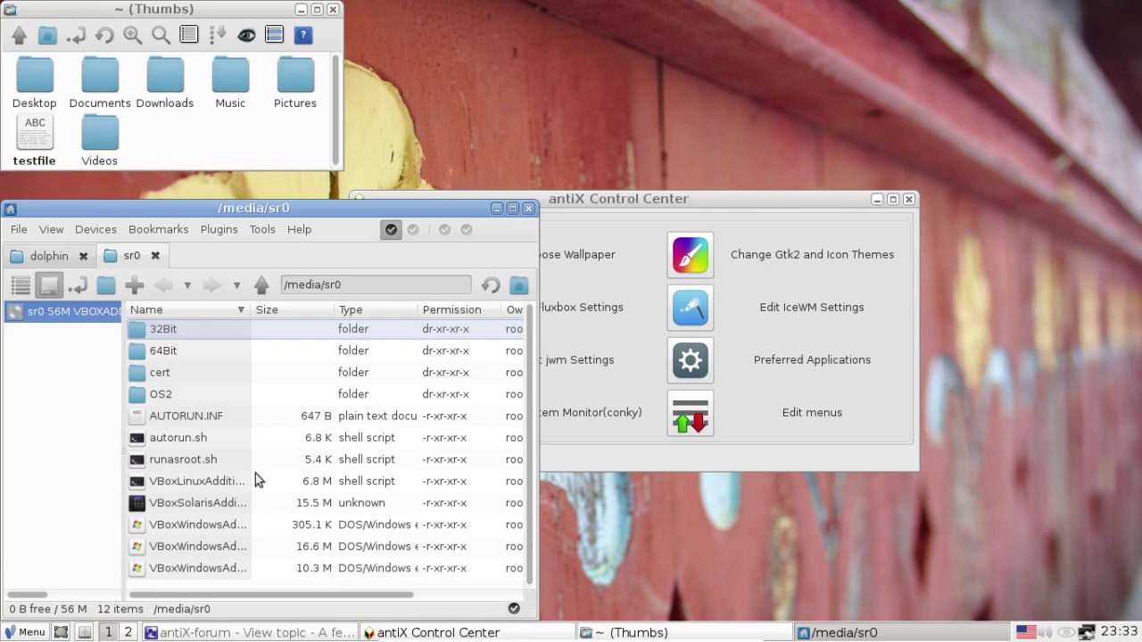
{"action": "left_click", "coordinate": [155, 257]}
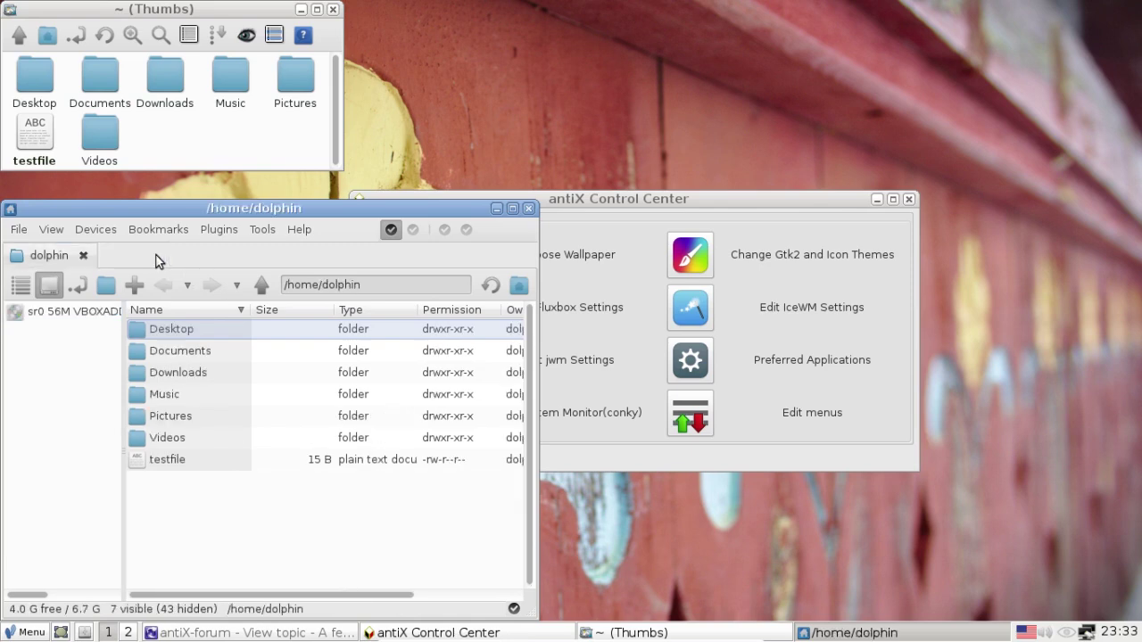
{"action": "left_click_drag", "start_coordinate": [217, 210], "coordinate": [663, 46]}
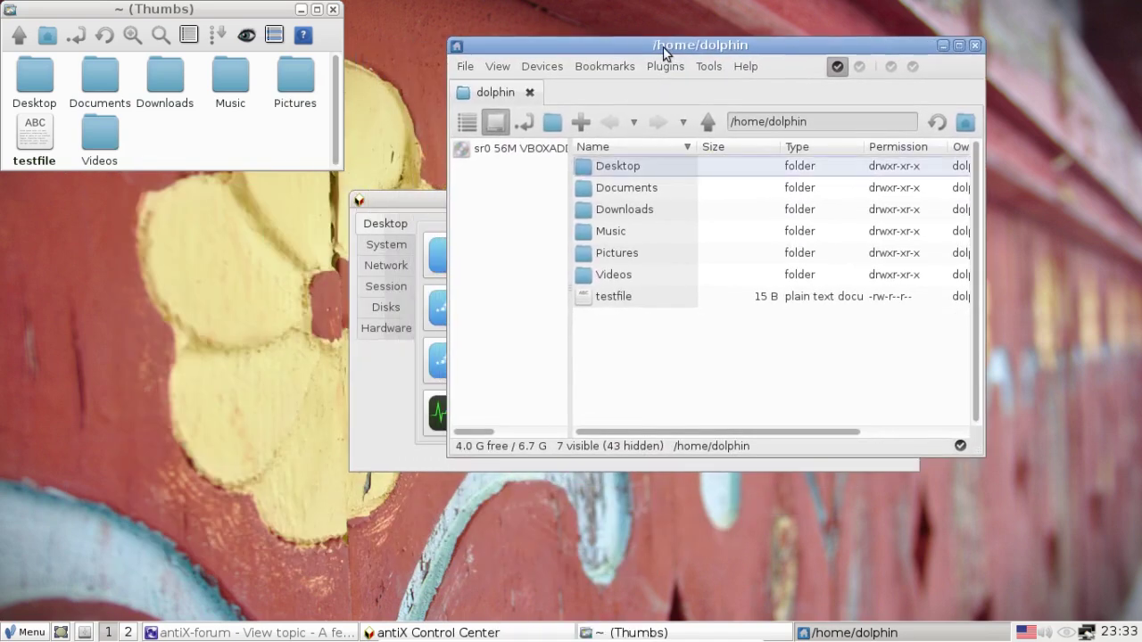
Step: Open testfile from SpaceFM to check which editor it uses, and close that editor
{"action": "left_click", "coordinate": [612, 300]}
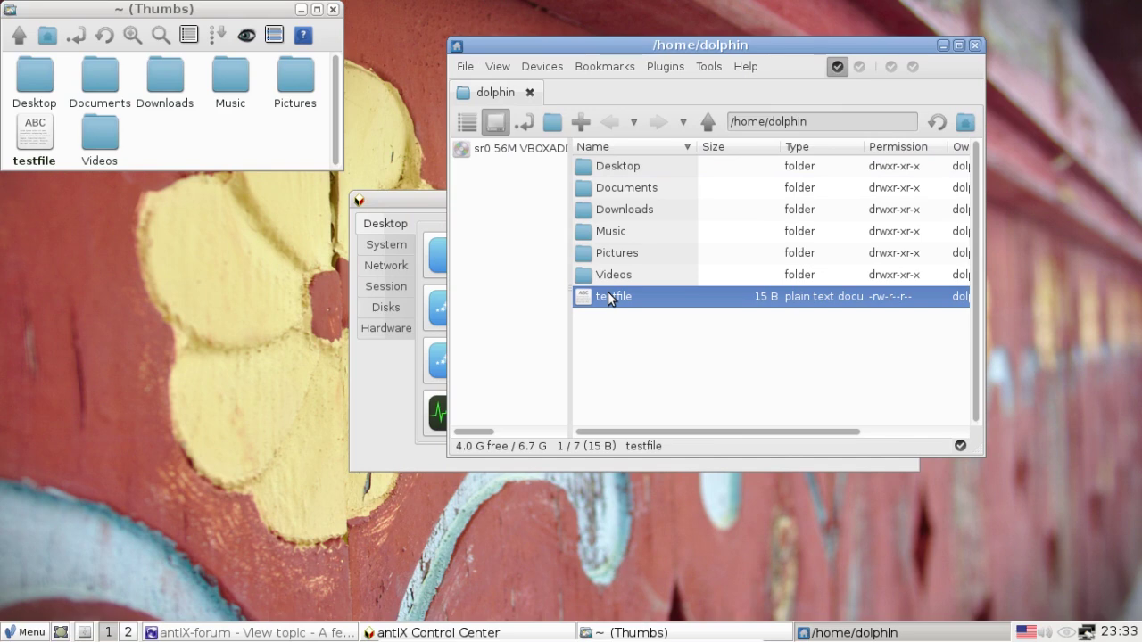
{"action": "double_click", "coordinate": [611, 299]}
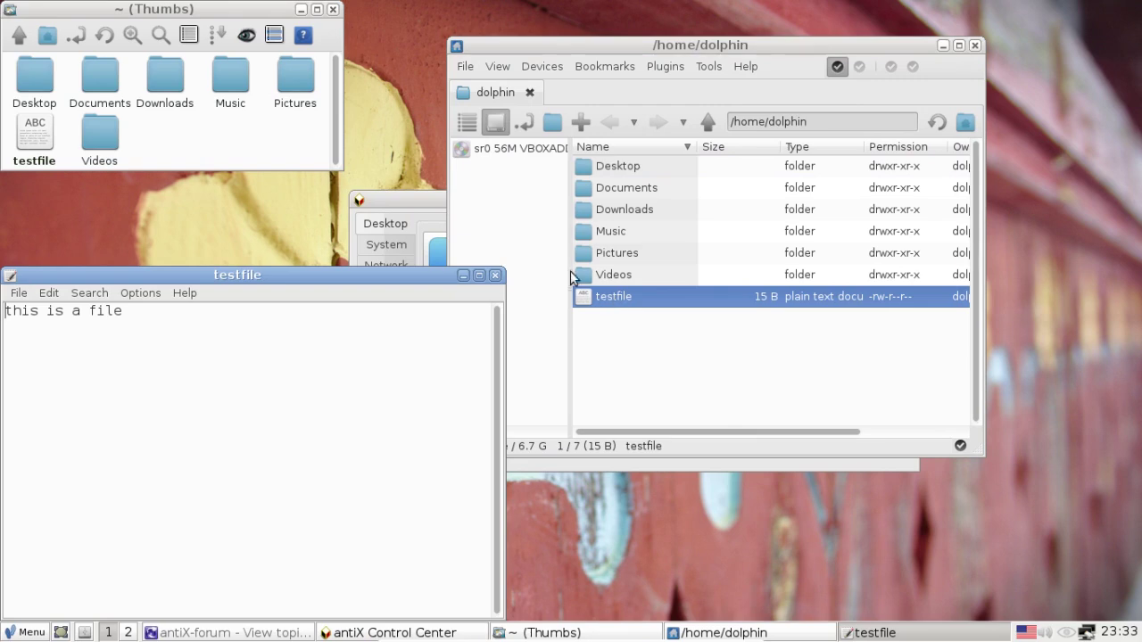
{"action": "left_click", "coordinate": [495, 276]}
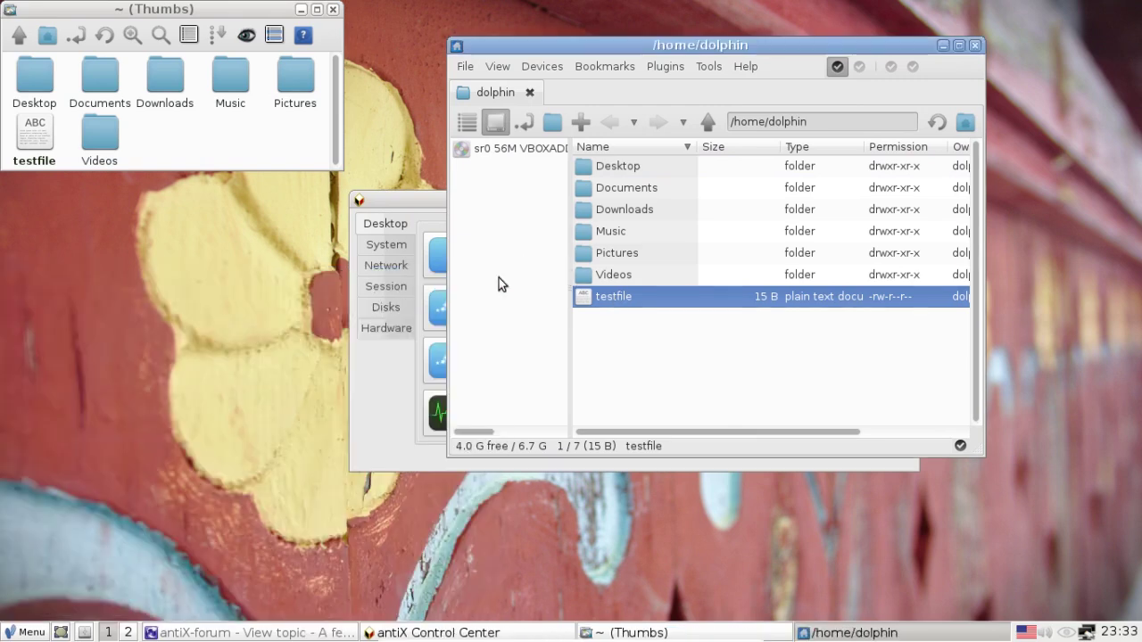
Step: In SpaceFM, open testfile with Geany, set it as the default application for plain text documents, and close the editor
{"action": "right_click", "coordinate": [614, 303]}
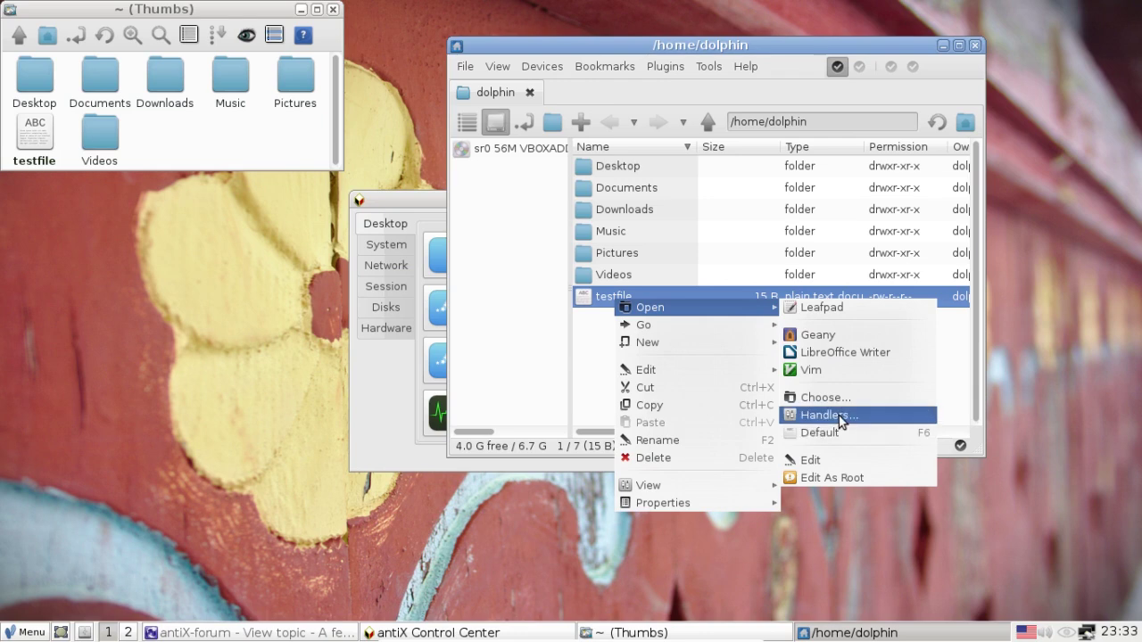
{"action": "left_click", "coordinate": [797, 400]}
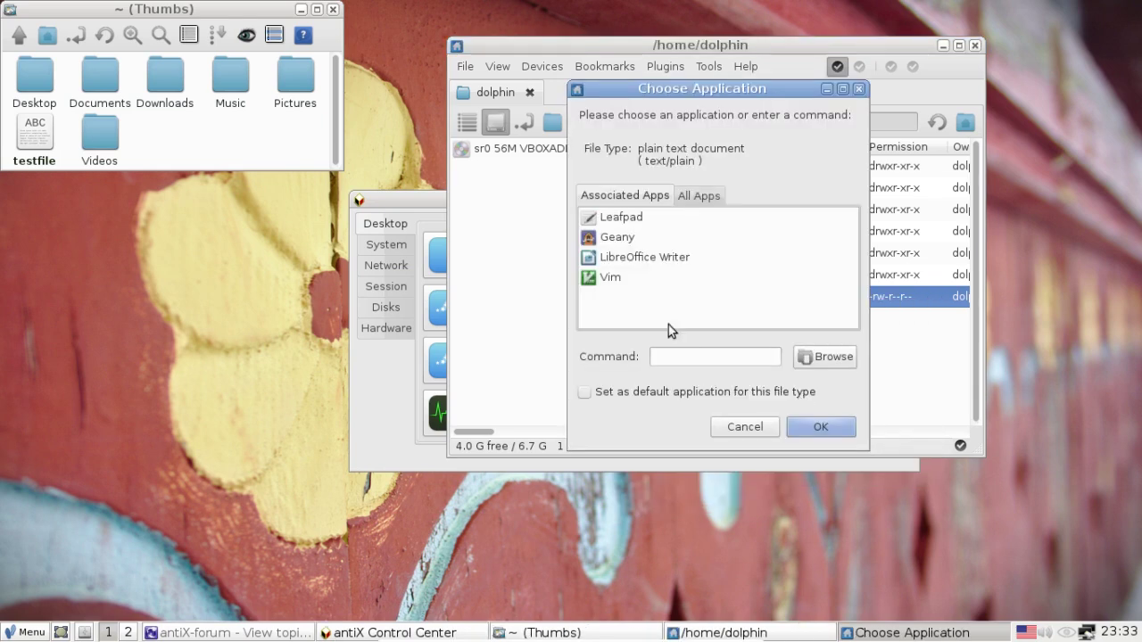
{"action": "left_click", "coordinate": [621, 219]}
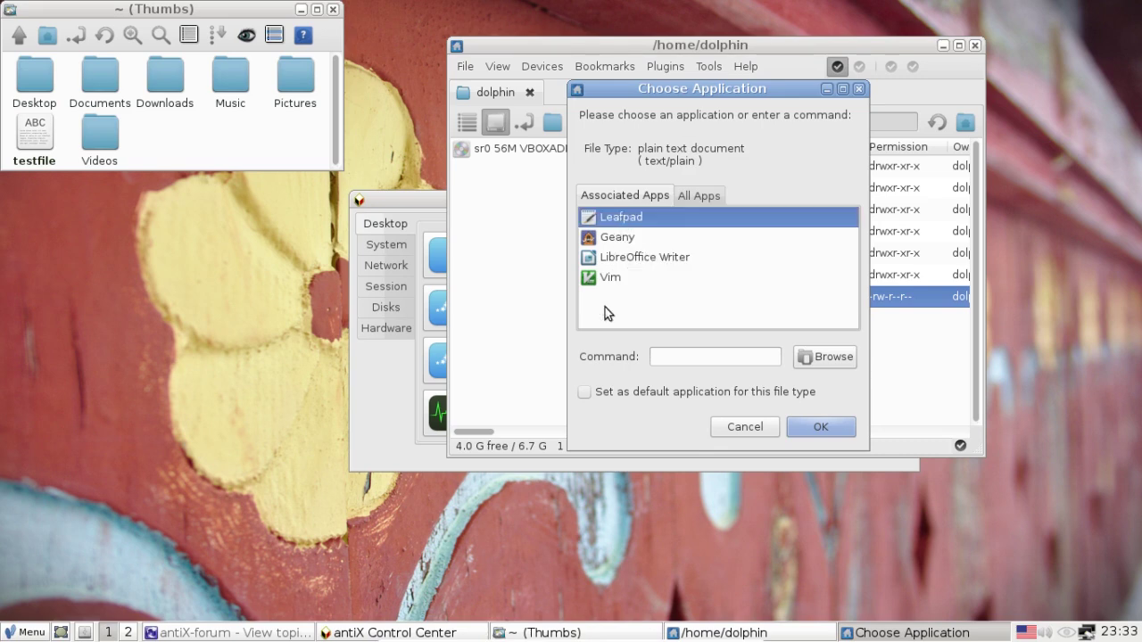
{"action": "left_click", "coordinate": [615, 238]}
{"action": "left_click", "coordinate": [614, 395]}
{"action": "left_click", "coordinate": [818, 429]}
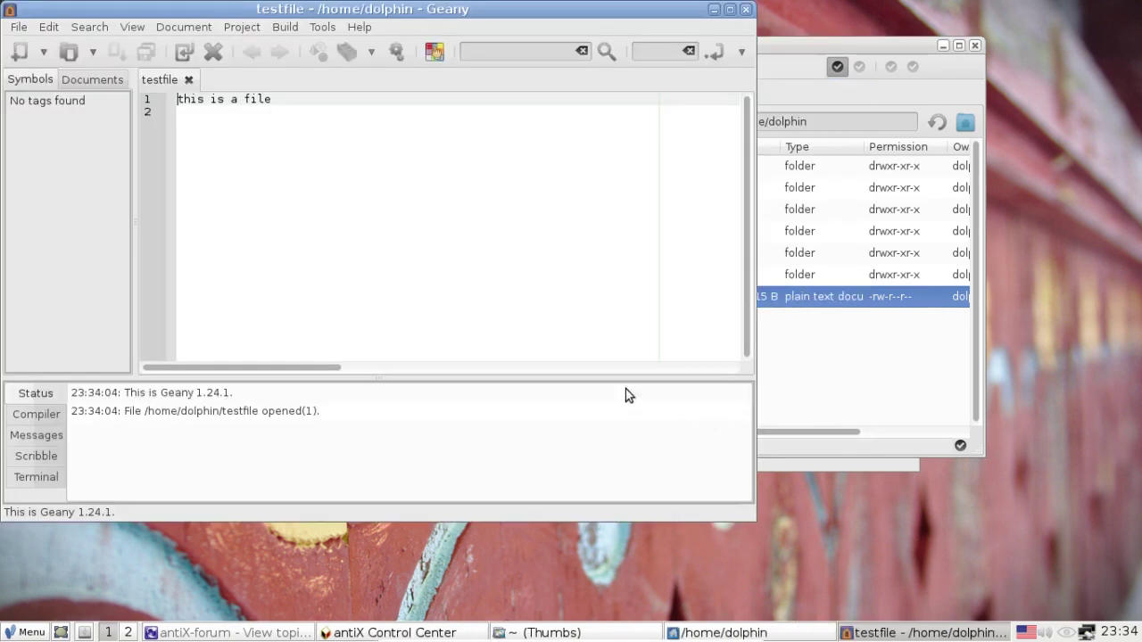
{"action": "left_click", "coordinate": [747, 11]}
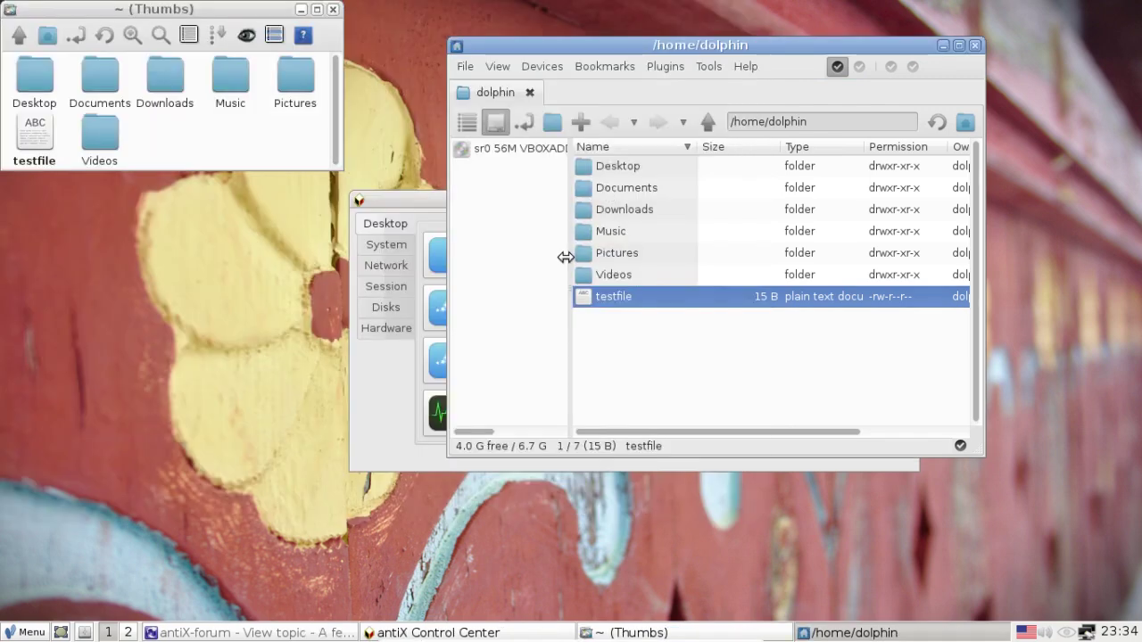
Step: Open testfile from SpaceFM and from the ROX home folder to compare which editor each uses, closing each editor window
{"action": "double_click", "coordinate": [614, 299]}
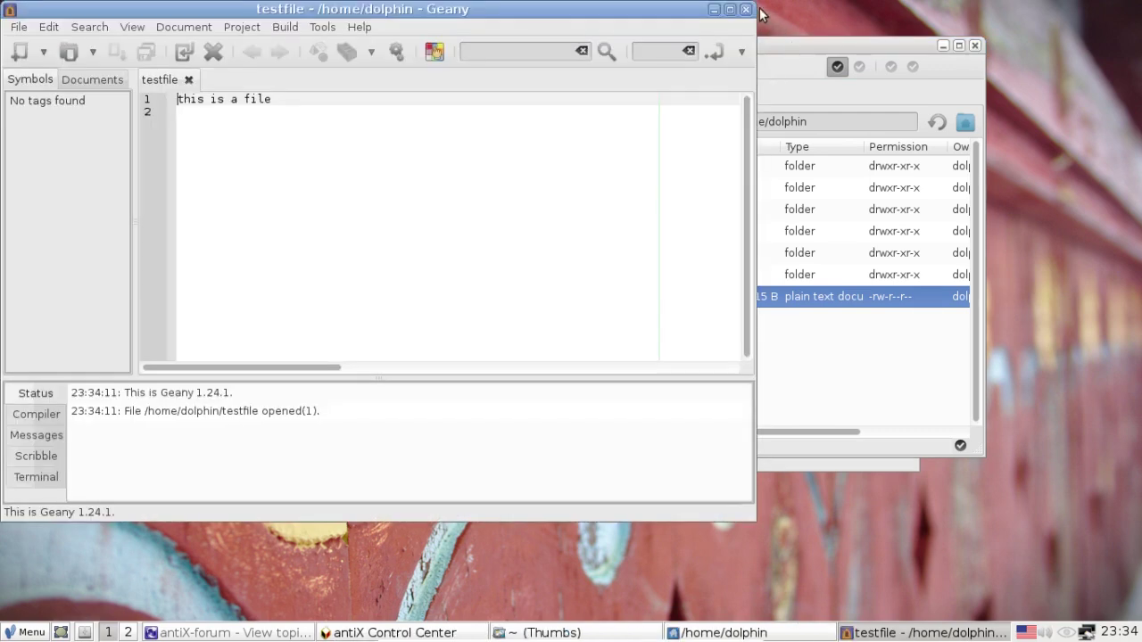
{"action": "left_click", "coordinate": [747, 10]}
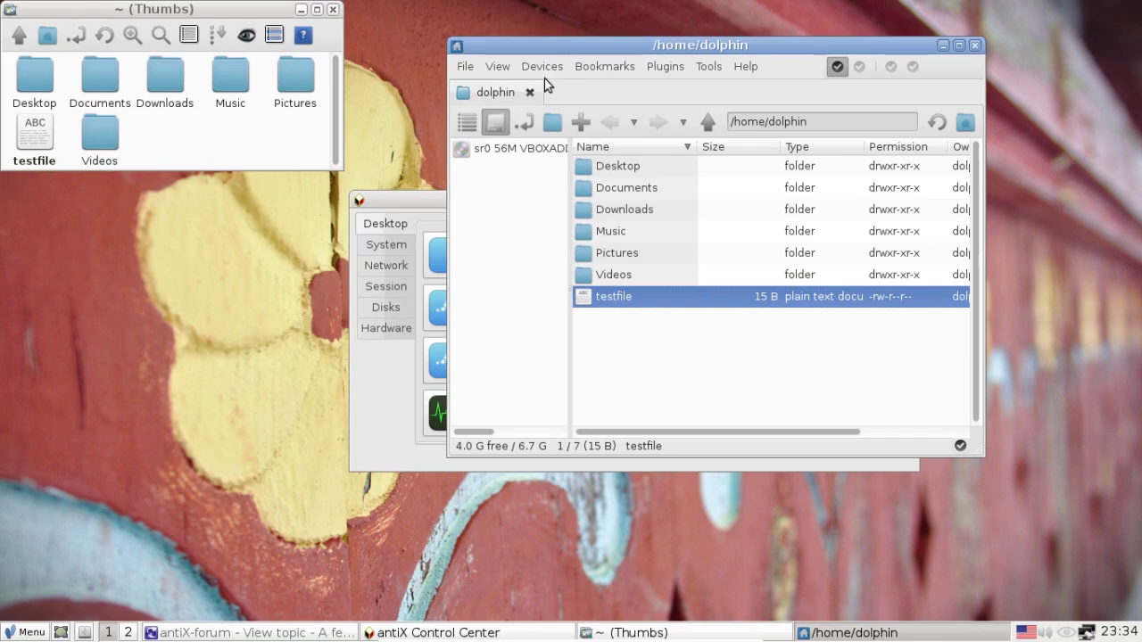
{"action": "double_click", "coordinate": [33, 134]}
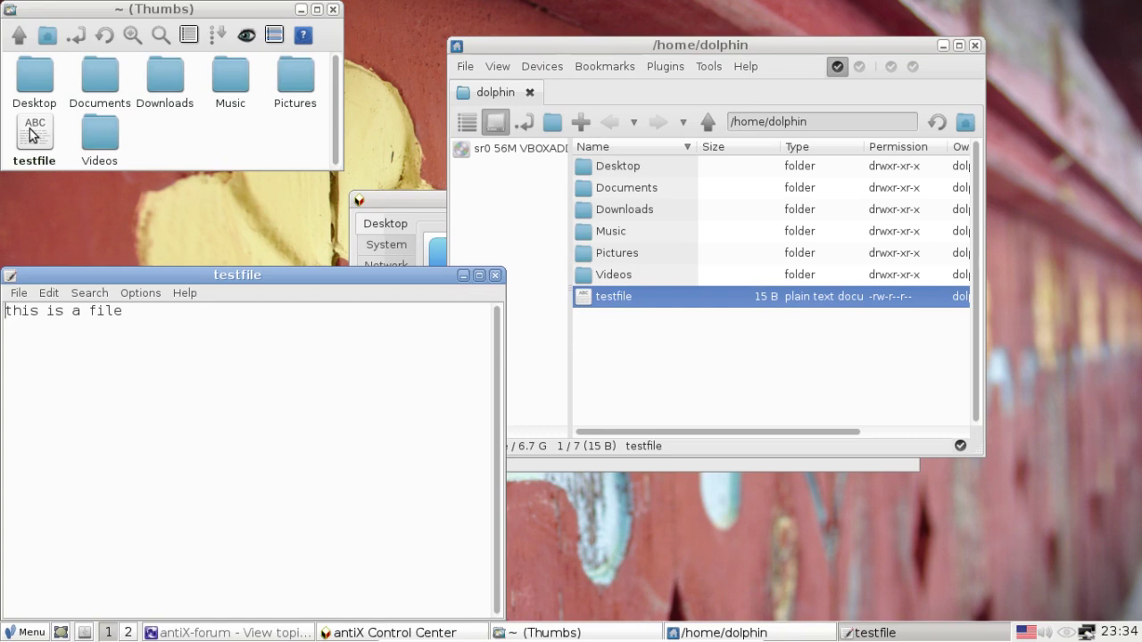
{"action": "left_click", "coordinate": [496, 280]}
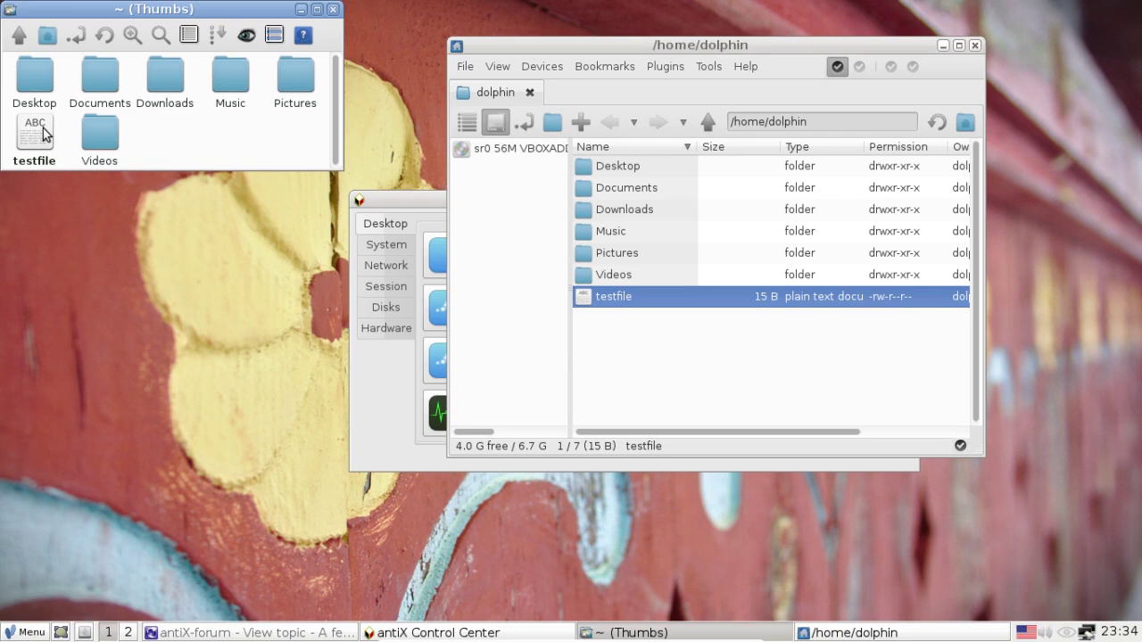
Step: Set testfile's ROX run action for plain text documents to the command geany "$@" and open testfile to check it
{"action": "right_click", "coordinate": [43, 133]}
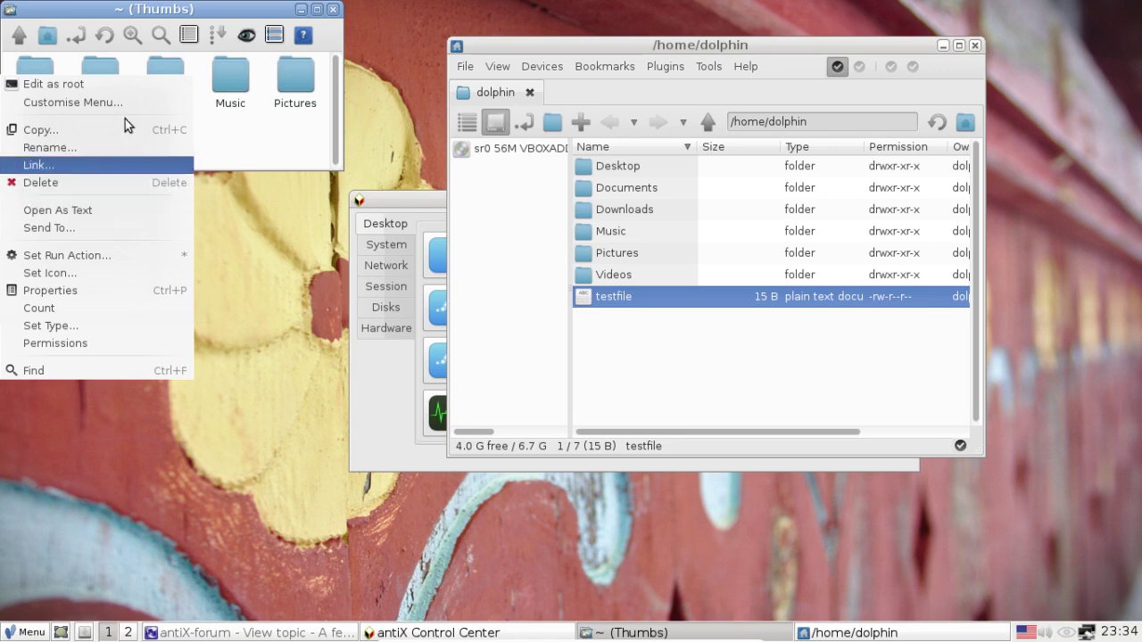
{"action": "left_click", "coordinate": [101, 255]}
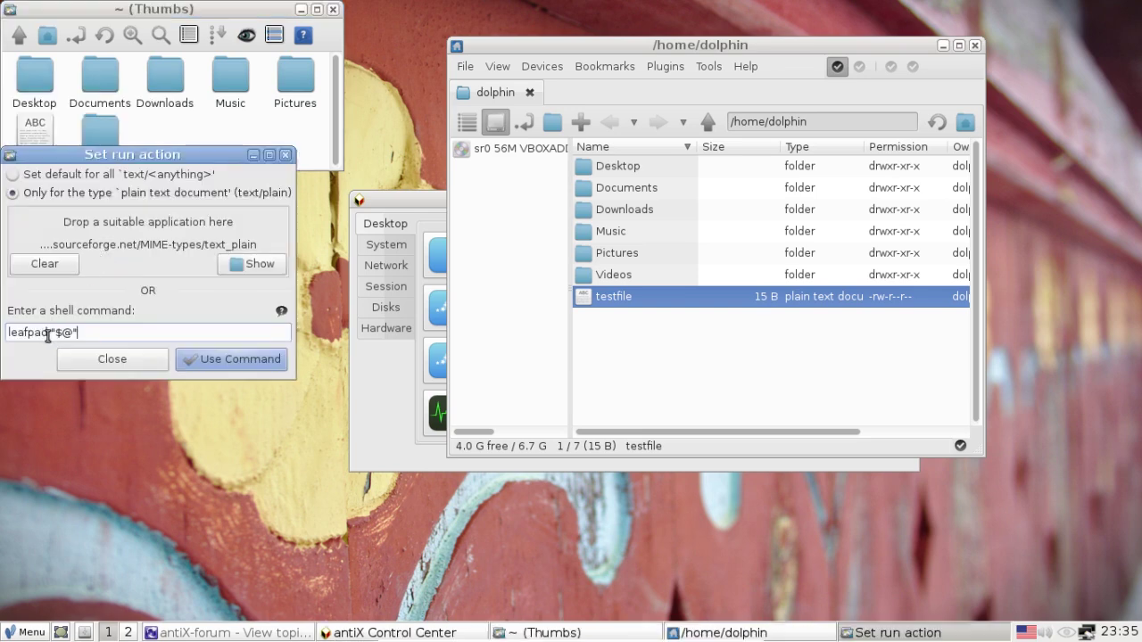
{"action": "left_click_drag", "start_coordinate": [49, 335], "coordinate": [4, 330]}
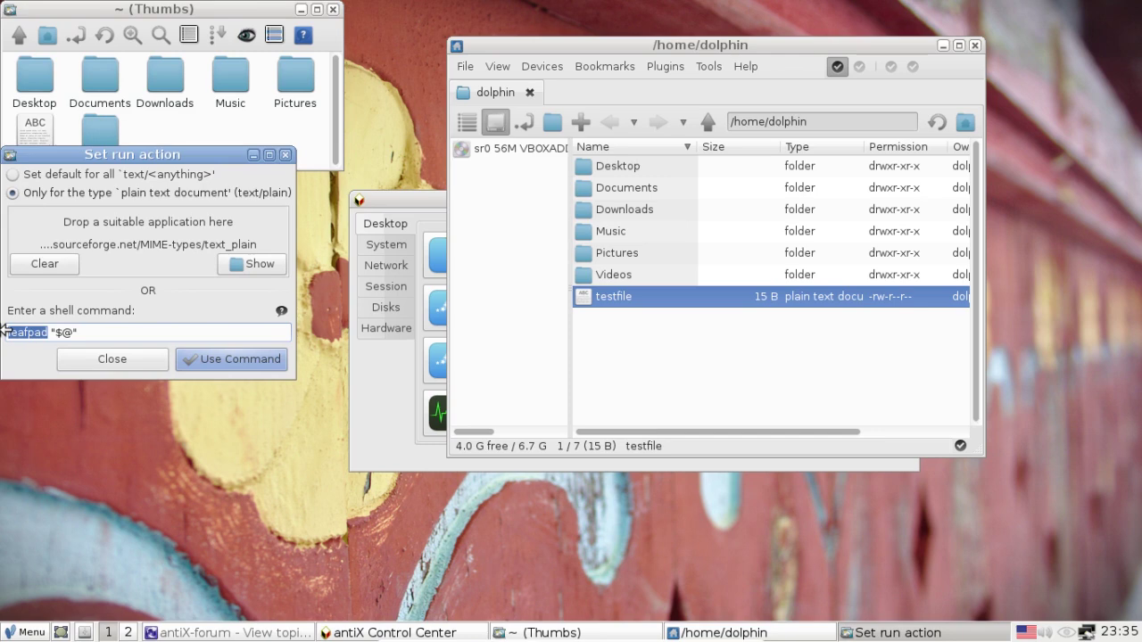
{"action": "type", "text": "geany"}
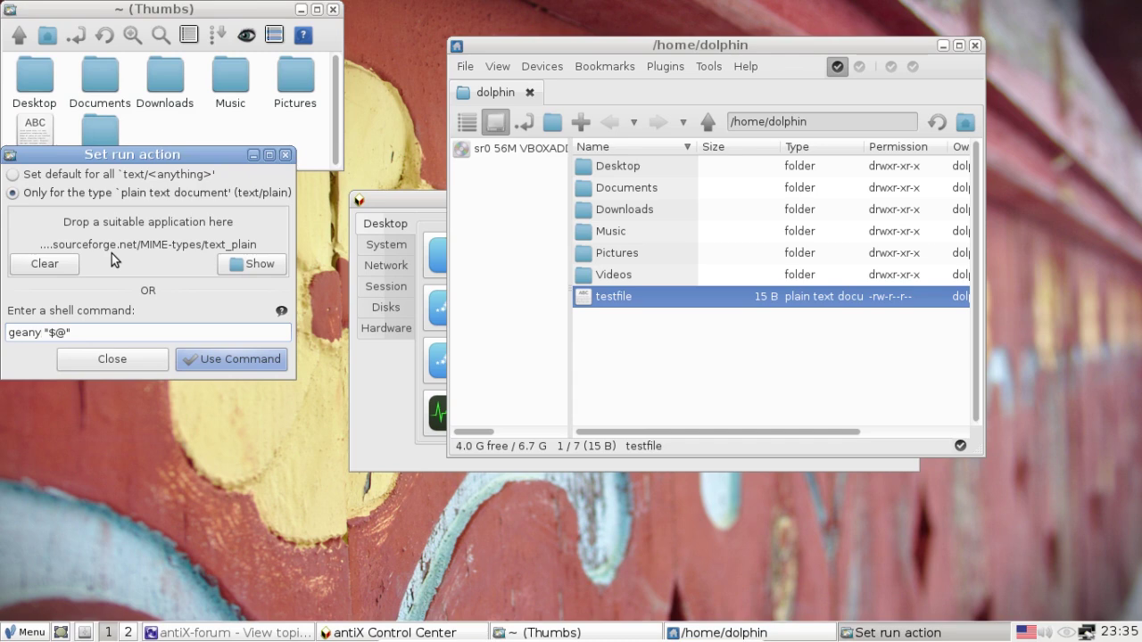
{"action": "left_click", "coordinate": [202, 358]}
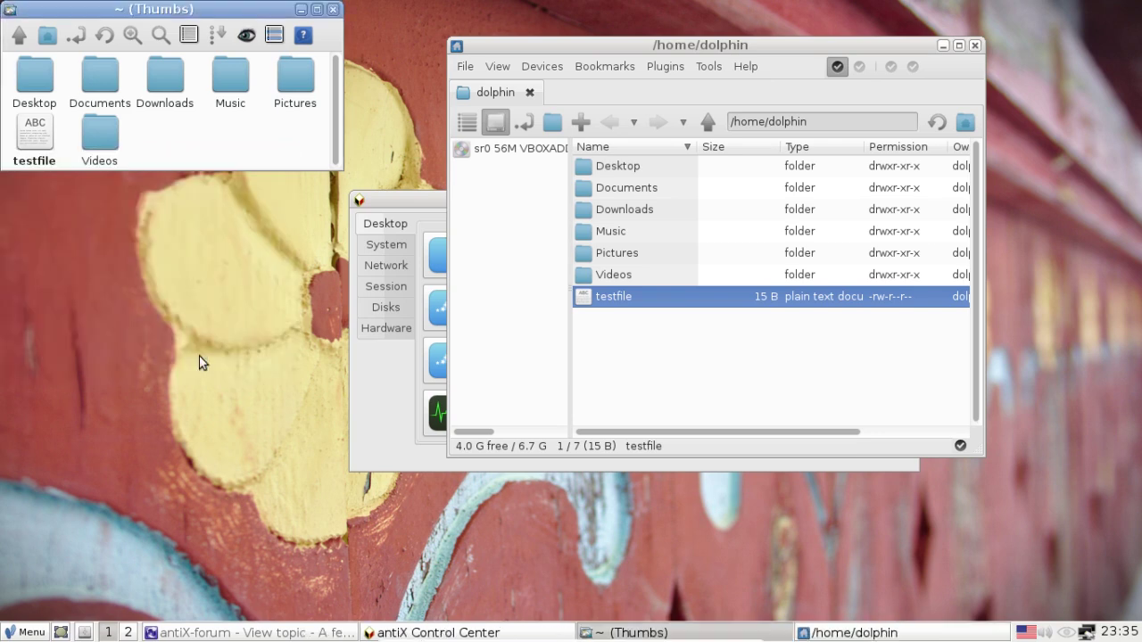
{"action": "double_click", "coordinate": [25, 135]}
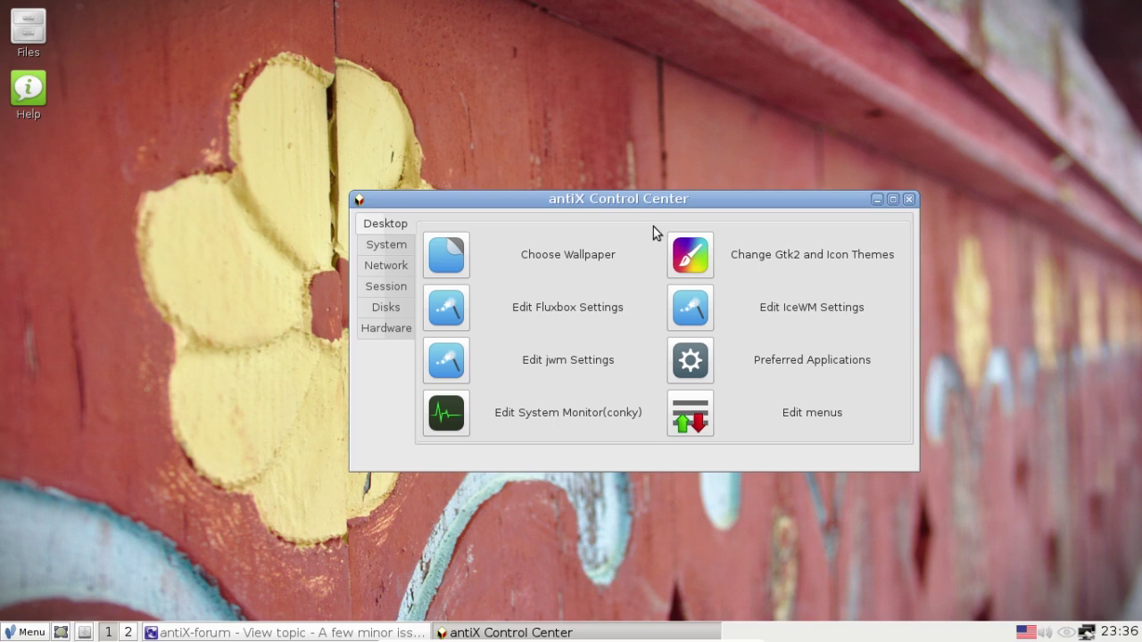
Step: Close the antiX Control Center, switch to Iceweasel and go to the end of the "A few minor issues" forum topic
{"action": "left_click", "coordinate": [909, 199]}
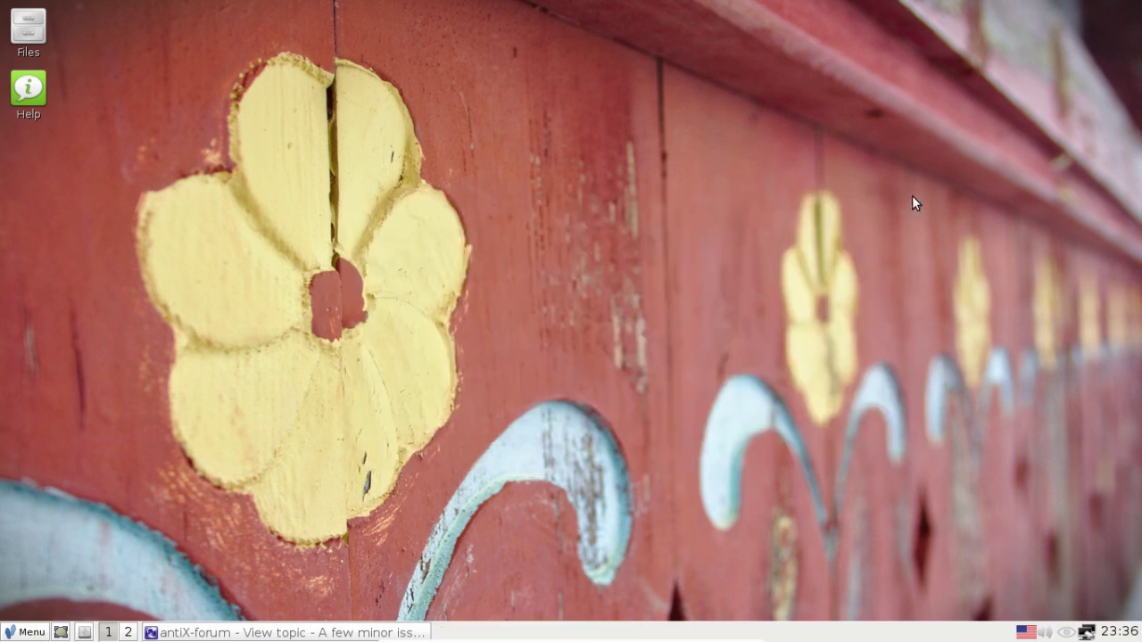
{"action": "left_click", "coordinate": [268, 635]}
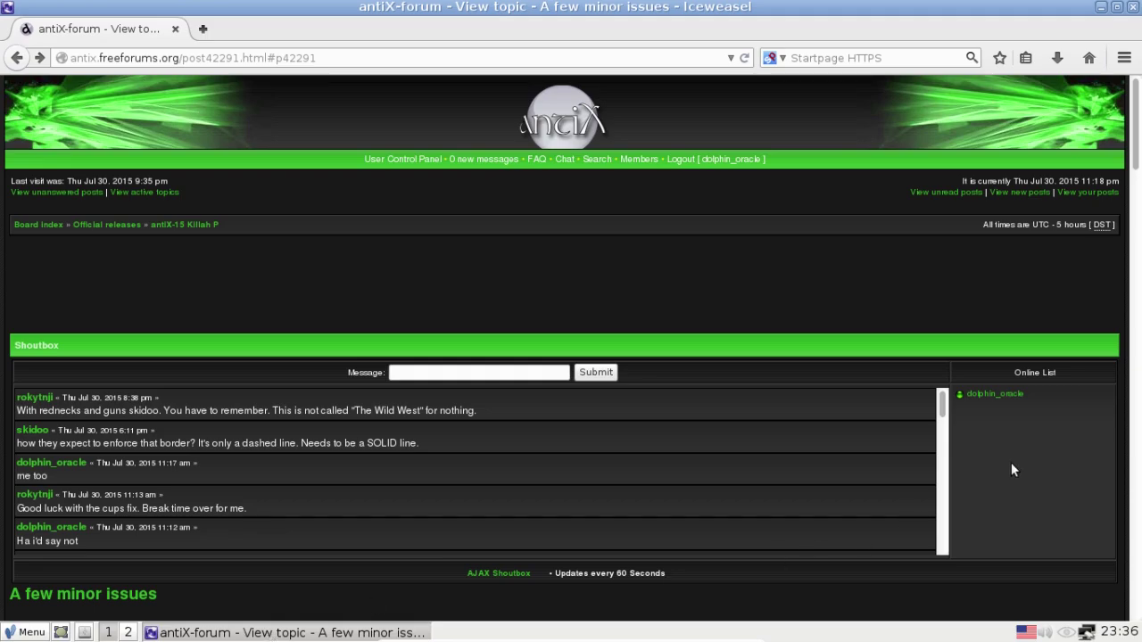
{"action": "scroll", "coordinate": [1013, 465], "scroll_direction": "down", "scroll_amount": 15}
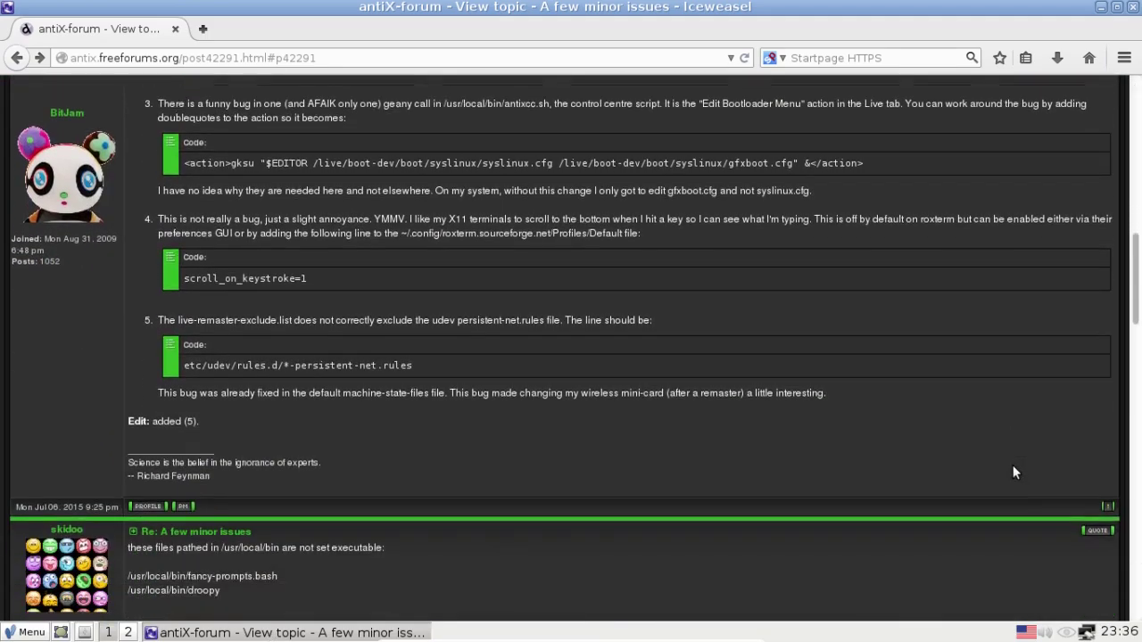
{"action": "scroll", "coordinate": [1013, 472], "scroll_direction": "down", "scroll_amount": 20}
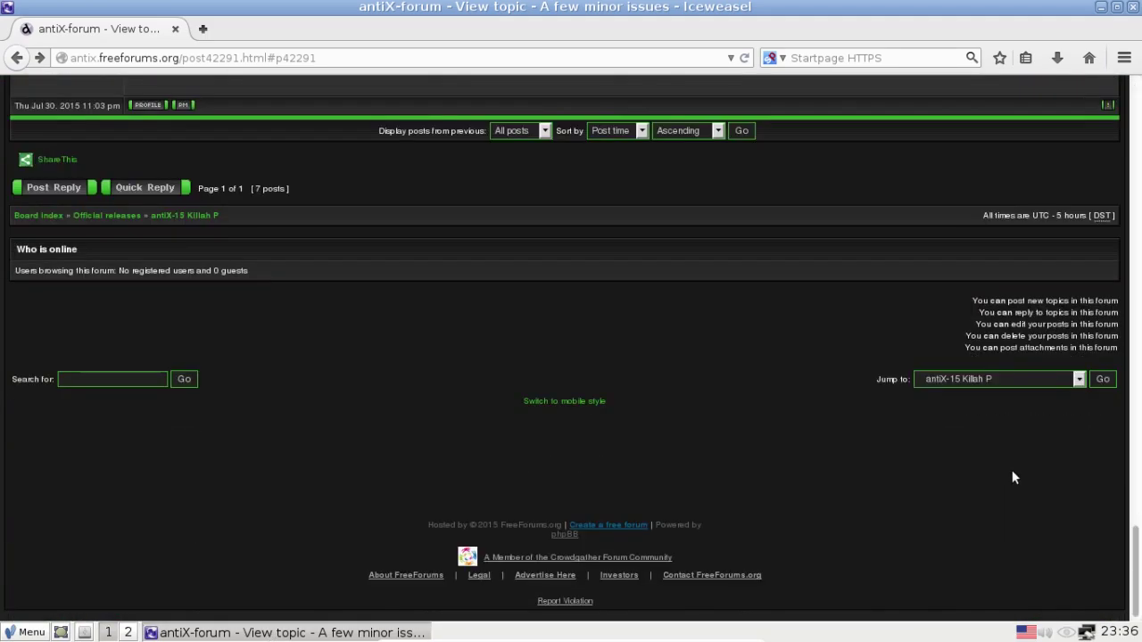
{"action": "scroll", "coordinate": [1011, 476], "scroll_direction": "up", "scroll_amount": 5}
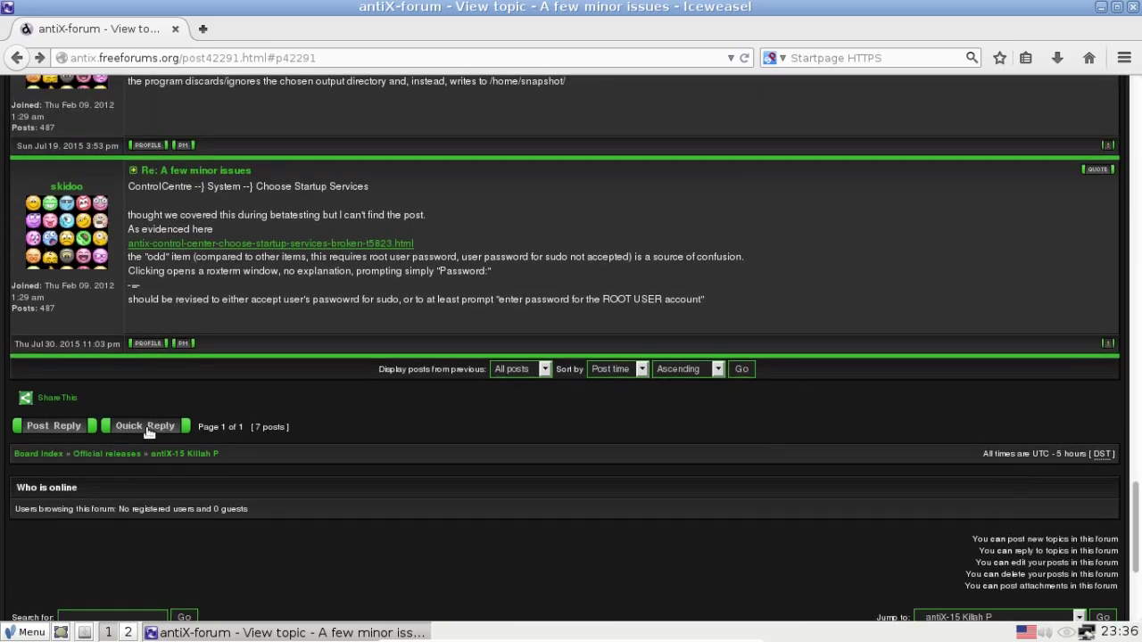
Step: Try to post a quick reply reading "something with /etc/network" and return to the topic
{"action": "left_click", "coordinate": [147, 428]}
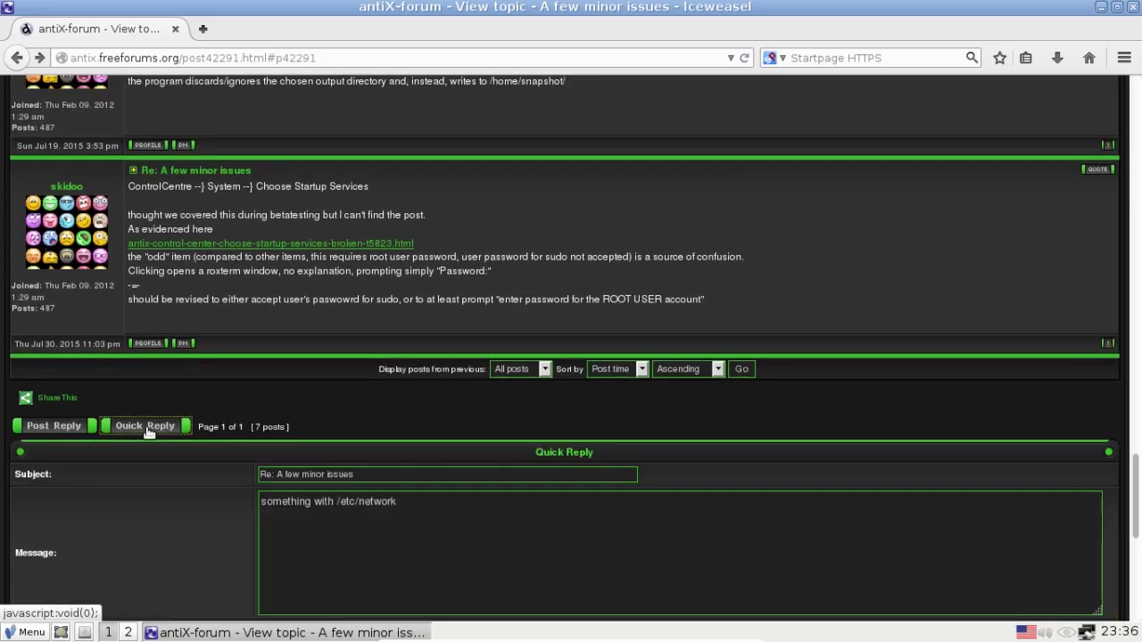
{"action": "left_click", "coordinate": [415, 503]}
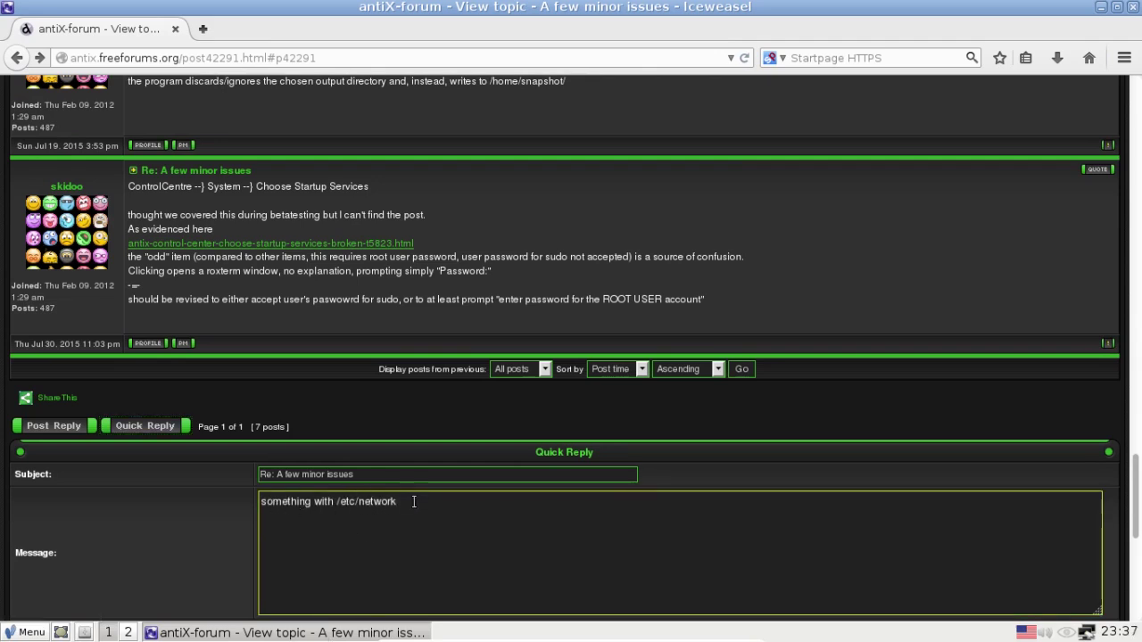
{"action": "scroll", "coordinate": [541, 541], "scroll_direction": "down", "scroll_amount": 5}
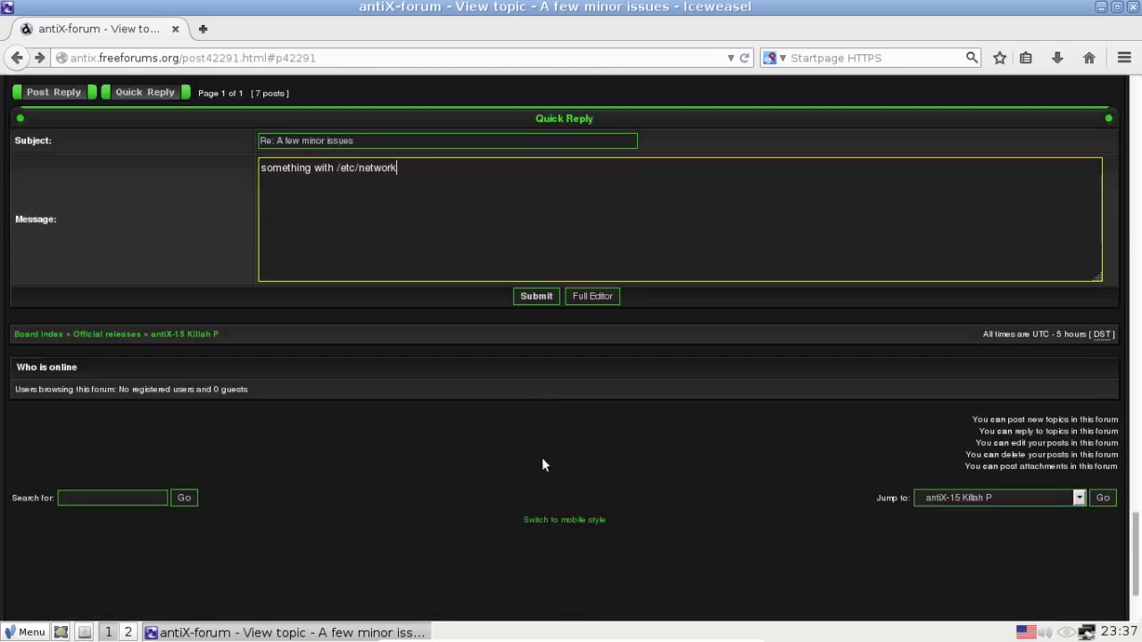
{"action": "left_click", "coordinate": [538, 299]}
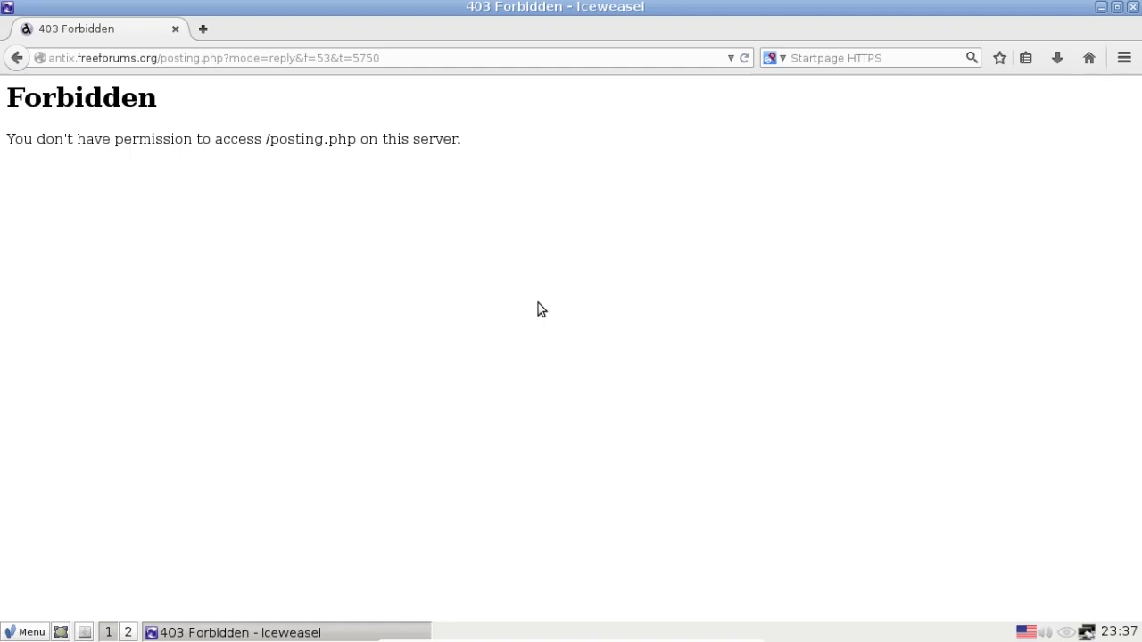
{"action": "left_click", "coordinate": [13, 60]}
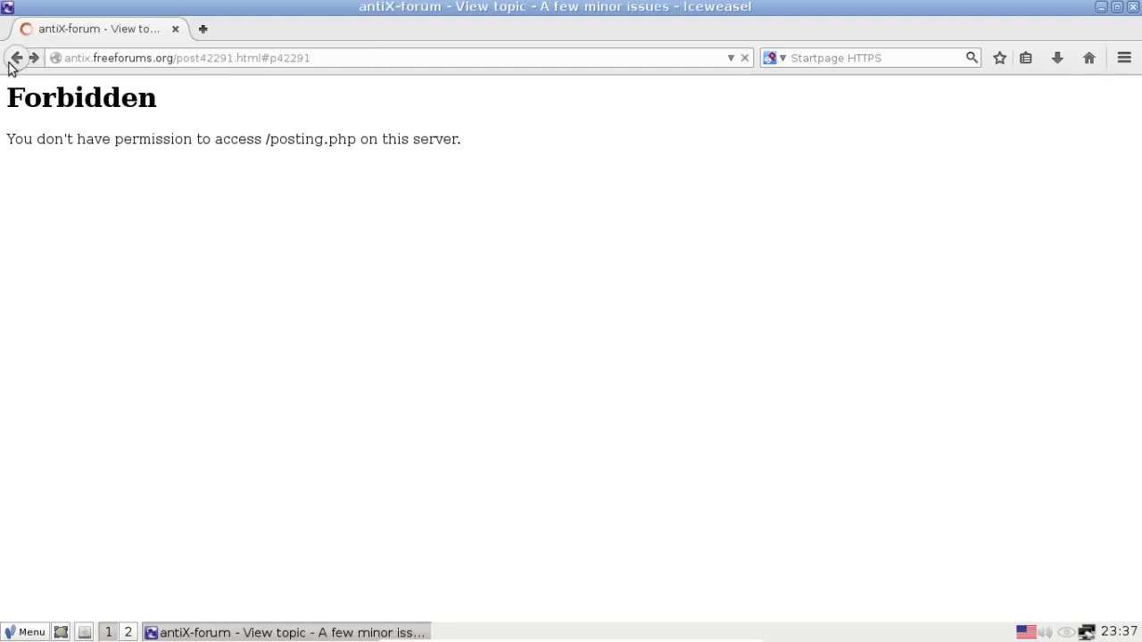
Step: Reopen the quick reply, add a space so its message reads "something with / etc/network", and submit it
{"action": "scroll", "coordinate": [375, 423], "scroll_direction": "up", "scroll_amount": 5}
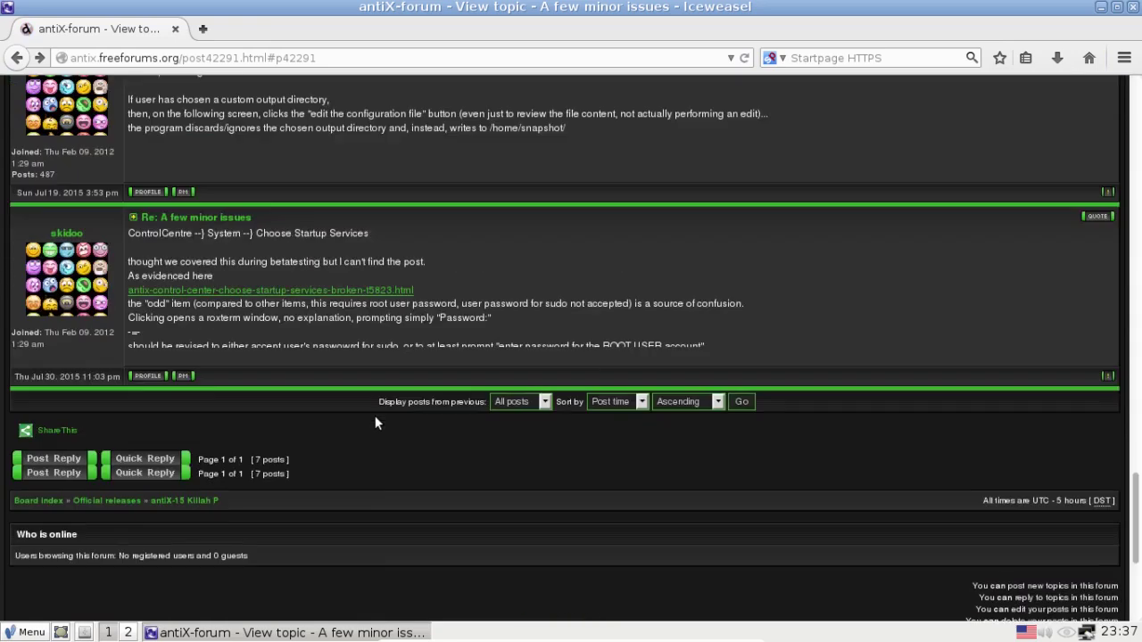
{"action": "scroll", "coordinate": [237, 486], "scroll_direction": "down", "scroll_amount": 3}
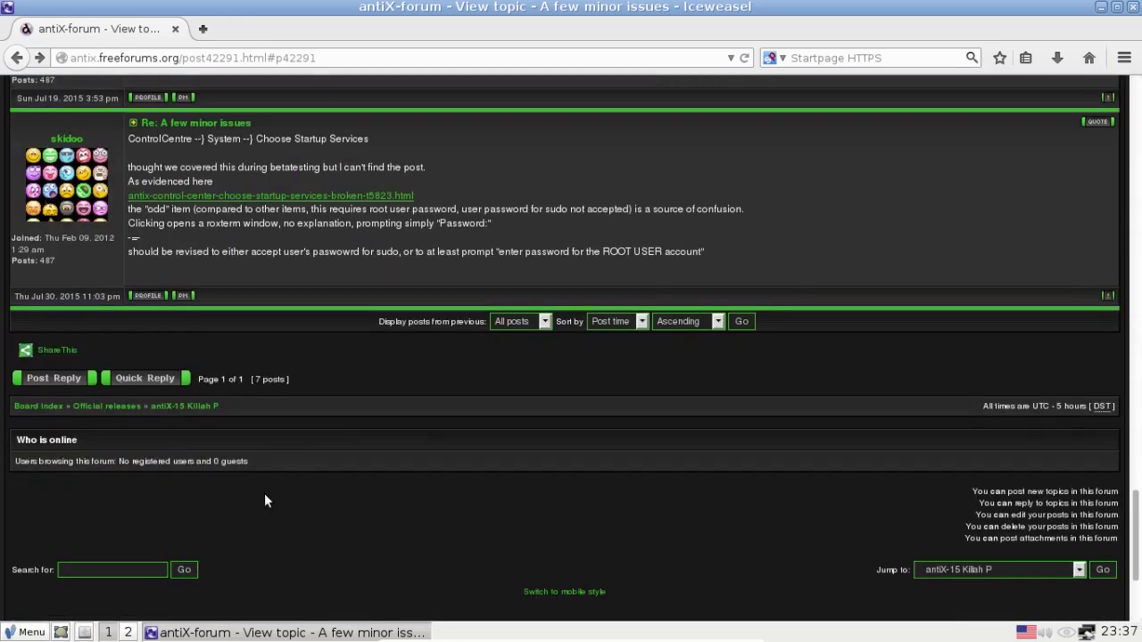
{"action": "left_click", "coordinate": [147, 379]}
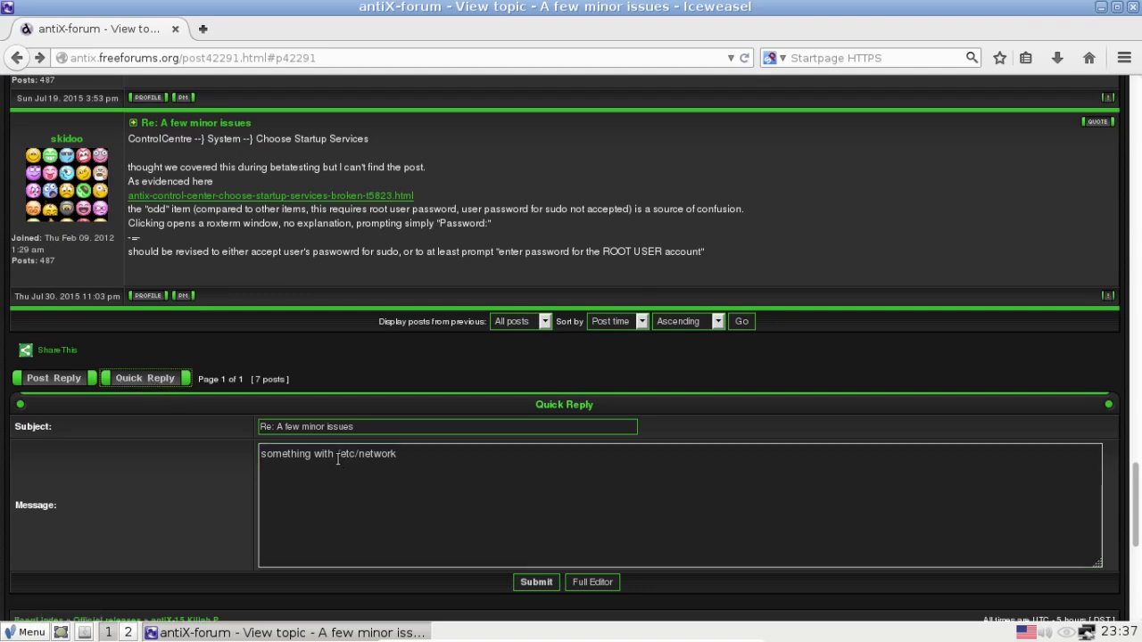
{"action": "left_click_drag", "start_coordinate": [335, 456], "coordinate": [355, 460]}
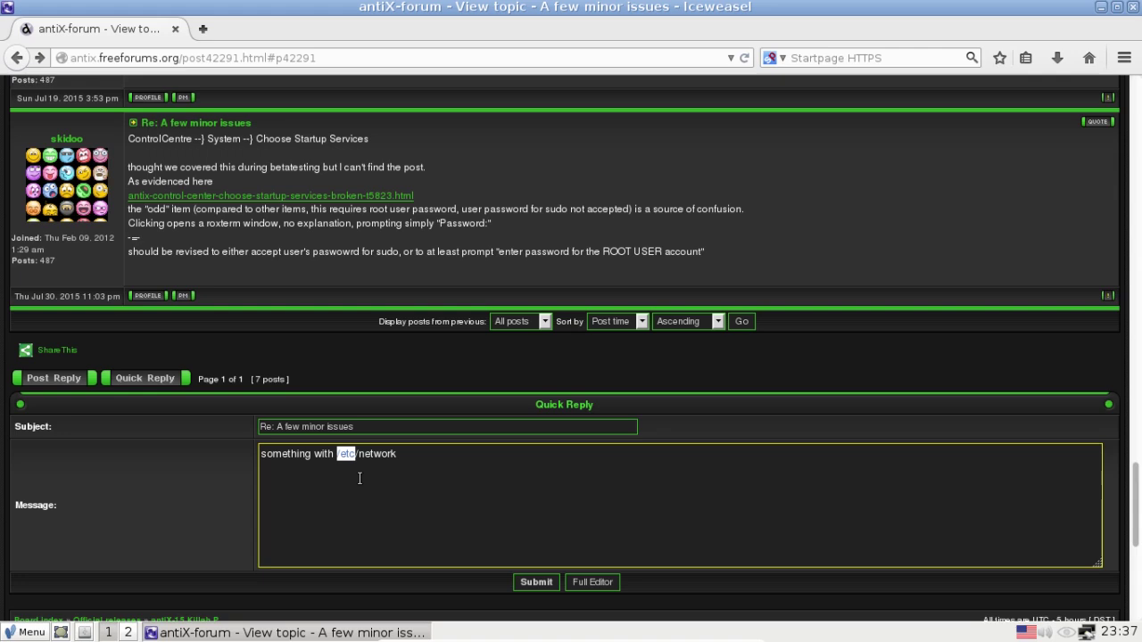
{"action": "key", "text": "Left"}
{"action": "key", "text": "Right"}
{"action": "left_click", "coordinate": [546, 584]}
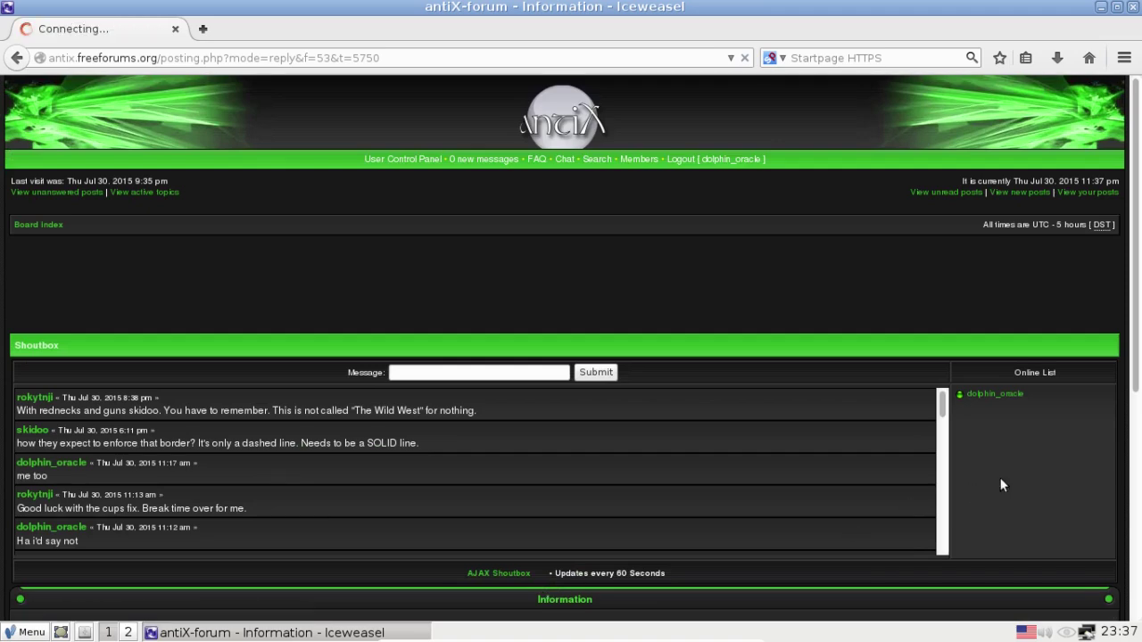
Step: View the submitted reply in the forum topic
{"action": "scroll", "coordinate": [1071, 475], "scroll_direction": "down", "scroll_amount": 5}
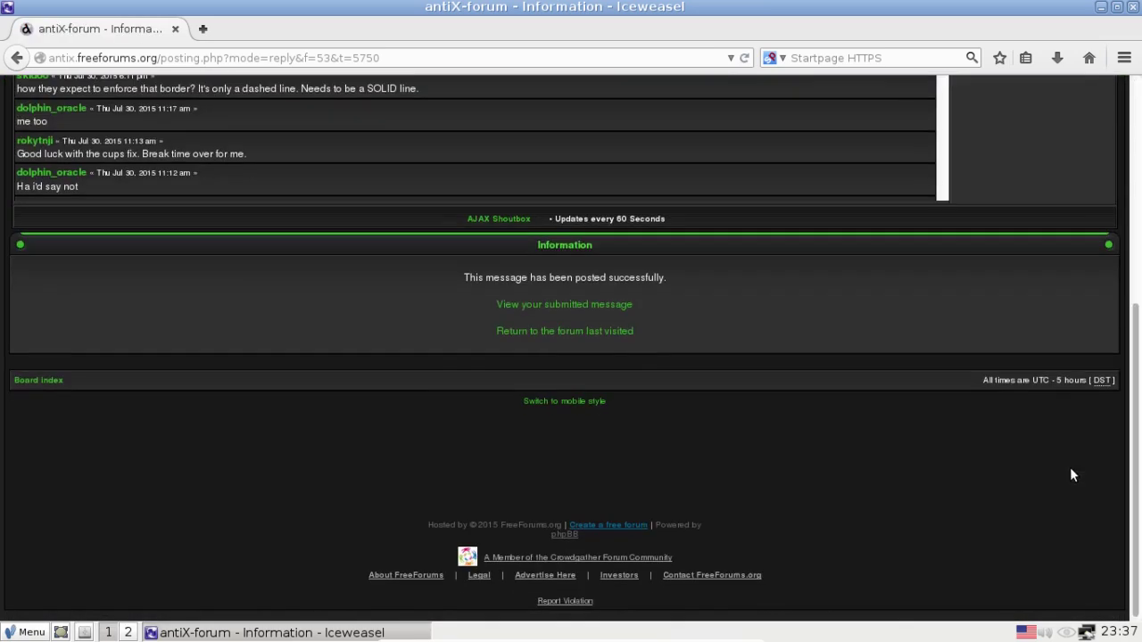
{"action": "left_click", "coordinate": [585, 307]}
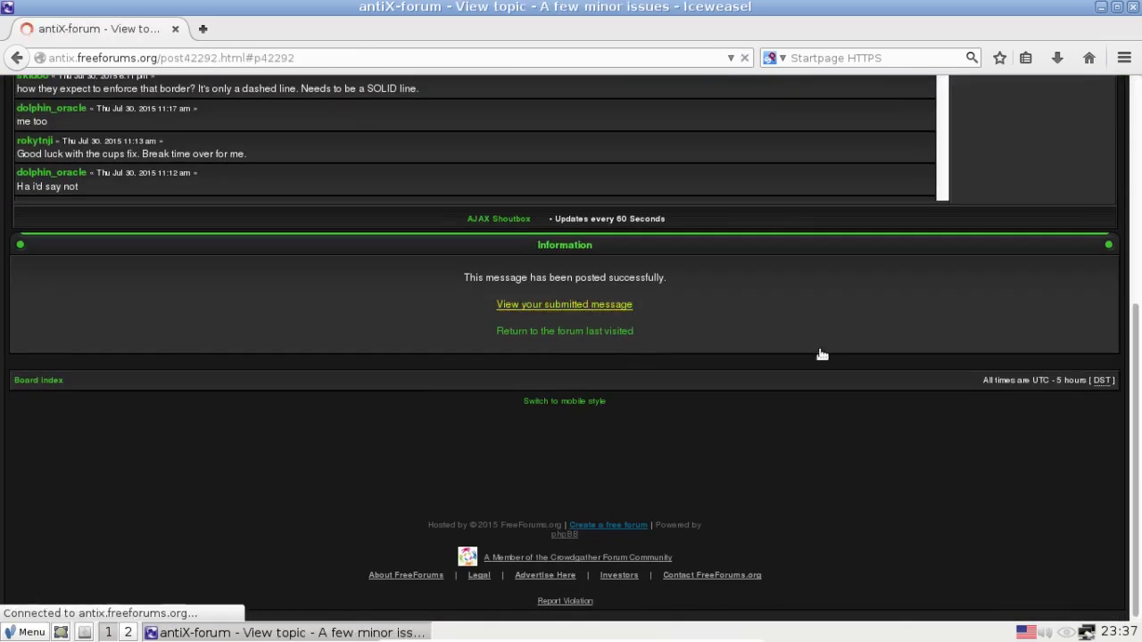
{"action": "scroll", "coordinate": [791, 415], "scroll_direction": "up", "scroll_amount": 3}
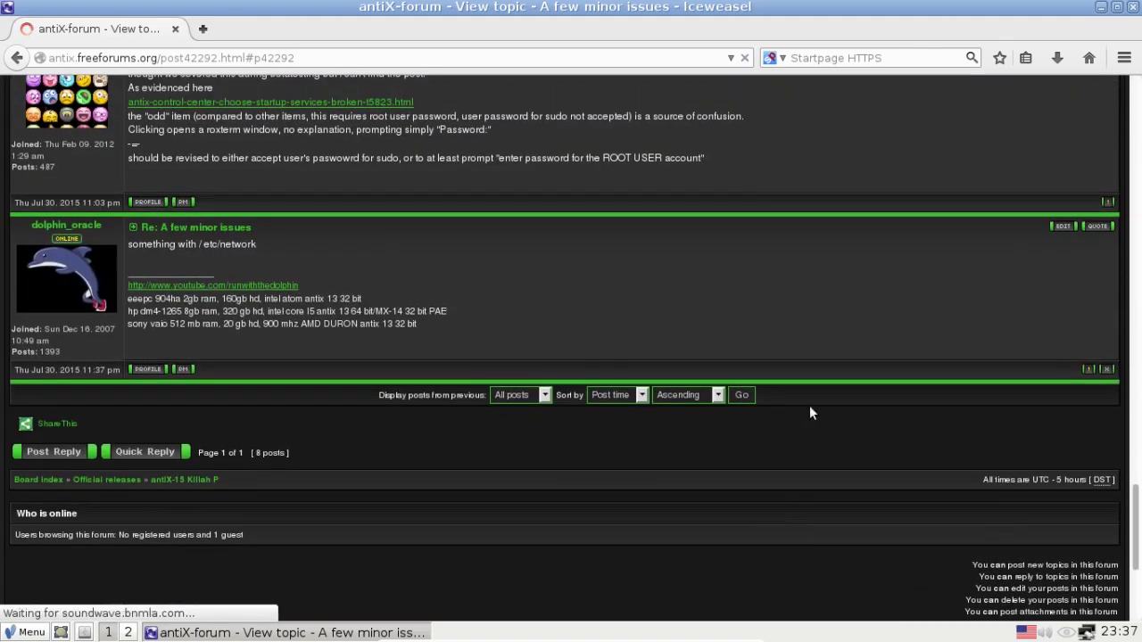
Step: Delete the "something with / etc/network" reply, return to the "A few minor issues" topic, and close Iceweasel
{"action": "left_click", "coordinate": [1106, 368]}
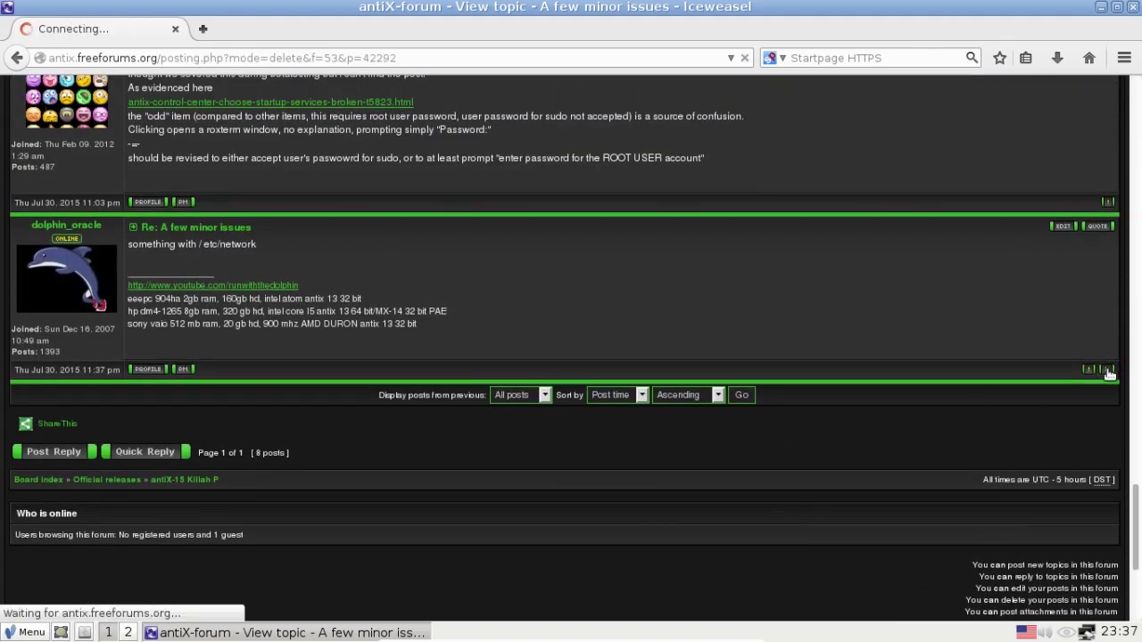
{"action": "scroll", "coordinate": [1013, 489], "scroll_direction": "down", "scroll_amount": 7}
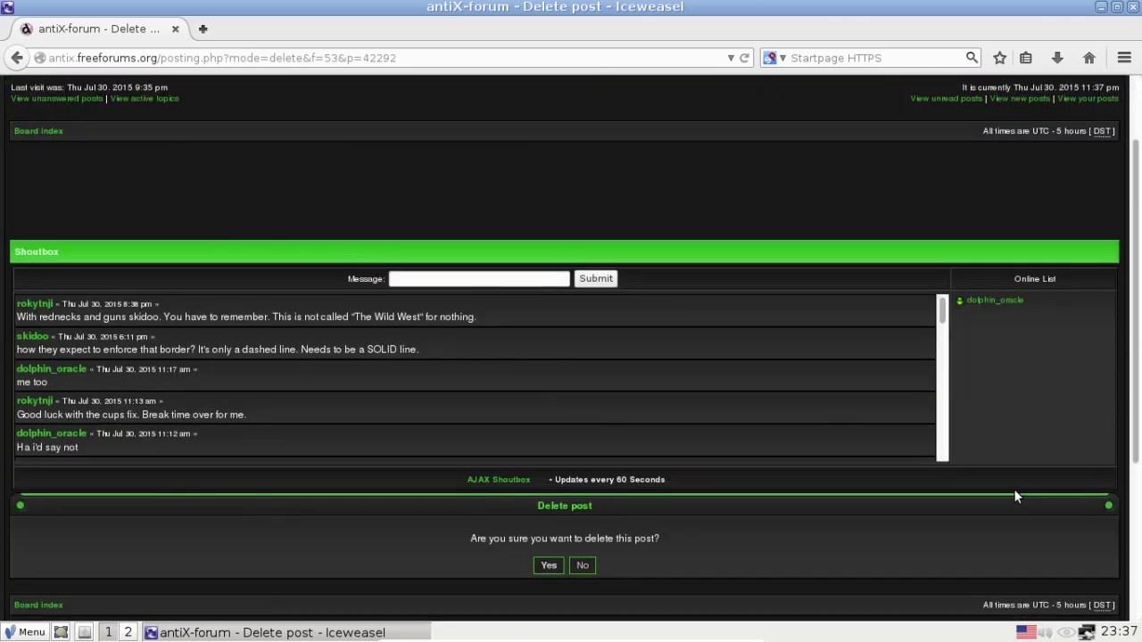
{"action": "left_click", "coordinate": [550, 331]}
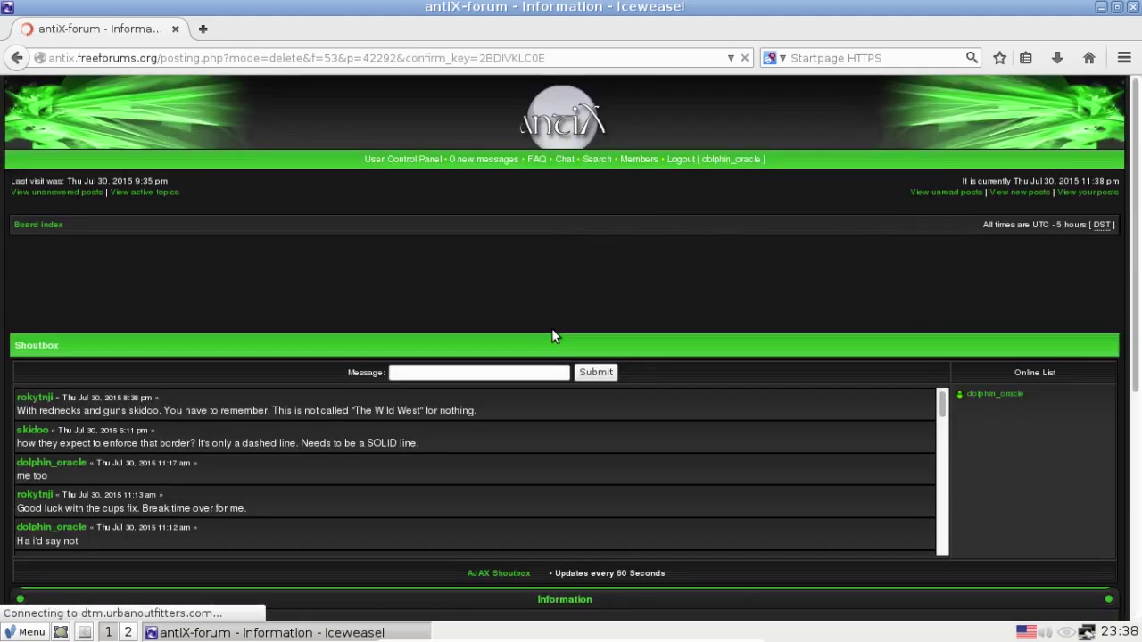
{"action": "scroll", "coordinate": [551, 331], "scroll_direction": "down", "scroll_amount": 7}
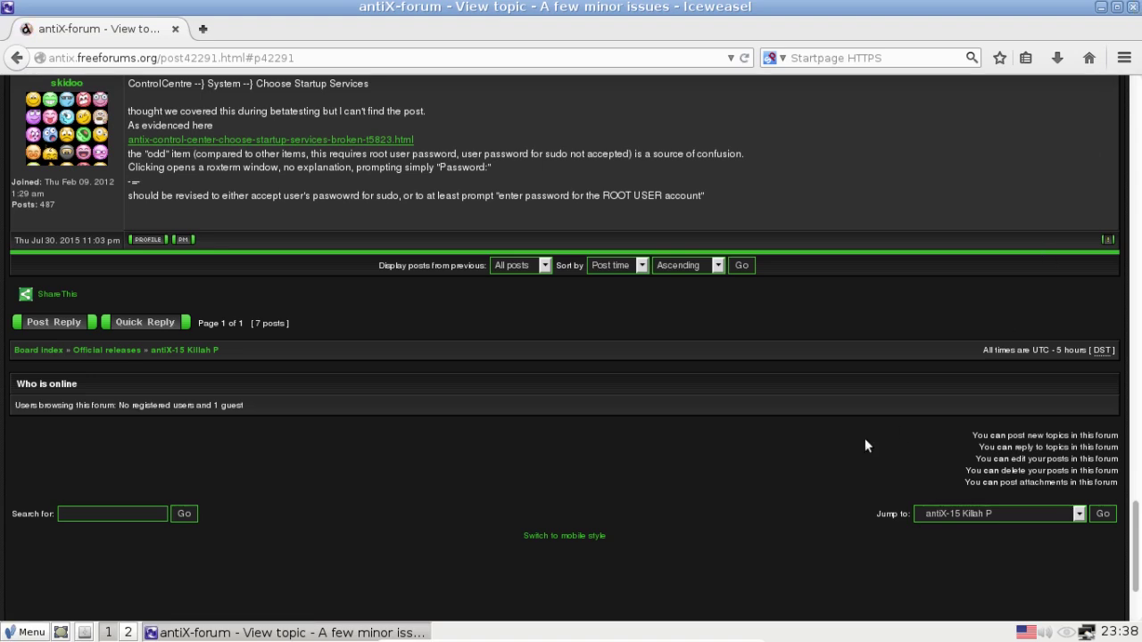
{"action": "scroll", "coordinate": [864, 438], "scroll_direction": "up", "scroll_amount": 10}
{"action": "scroll", "coordinate": [955, 356], "scroll_direction": "up", "scroll_amount": 15}
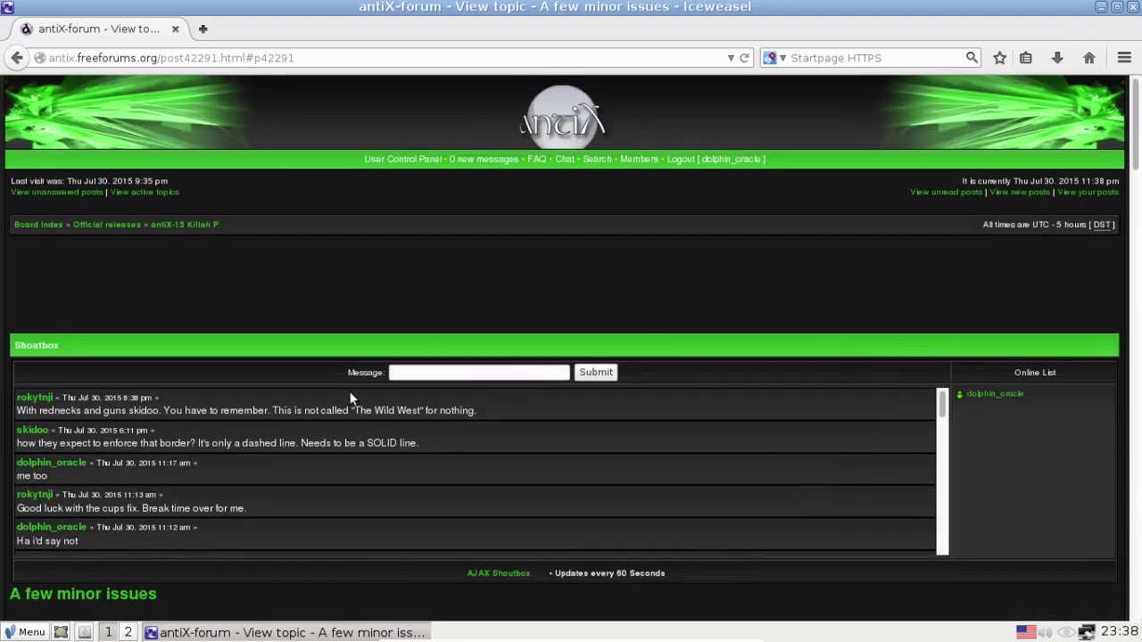
{"action": "left_click", "coordinate": [1134, 7]}
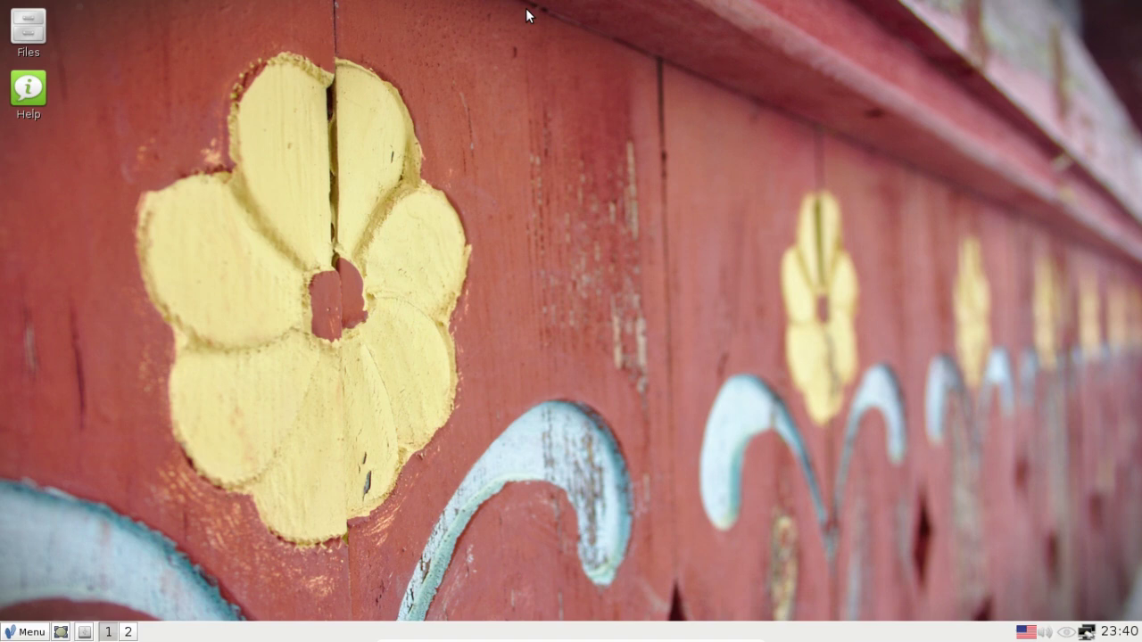
Step: Open the file manager, browse to the /media folder, and move its window near the desktop's upper-left corner
{"action": "left_click", "coordinate": [25, 631]}
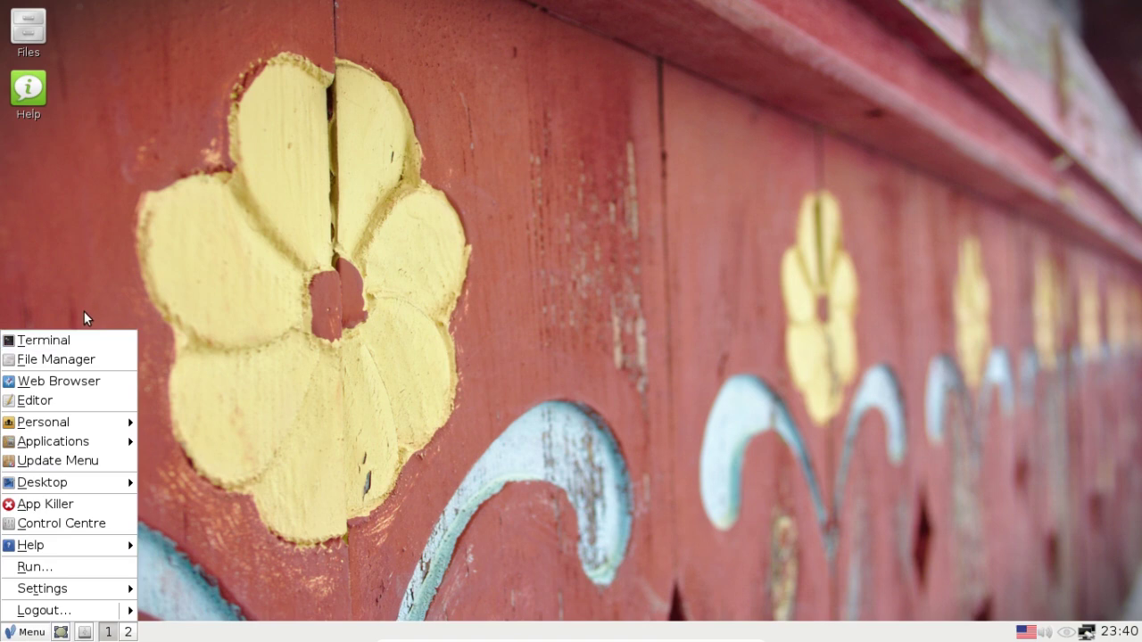
{"action": "left_click", "coordinate": [91, 362]}
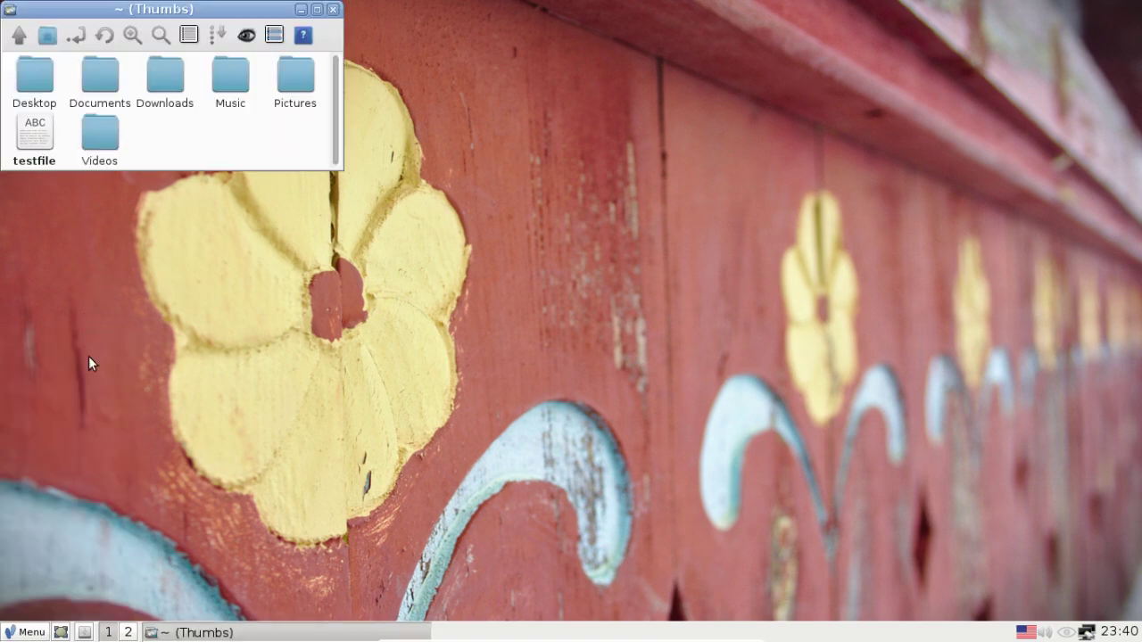
{"action": "left_click_drag", "start_coordinate": [173, 6], "coordinate": [523, 139]}
{"action": "left_click", "coordinate": [371, 167]}
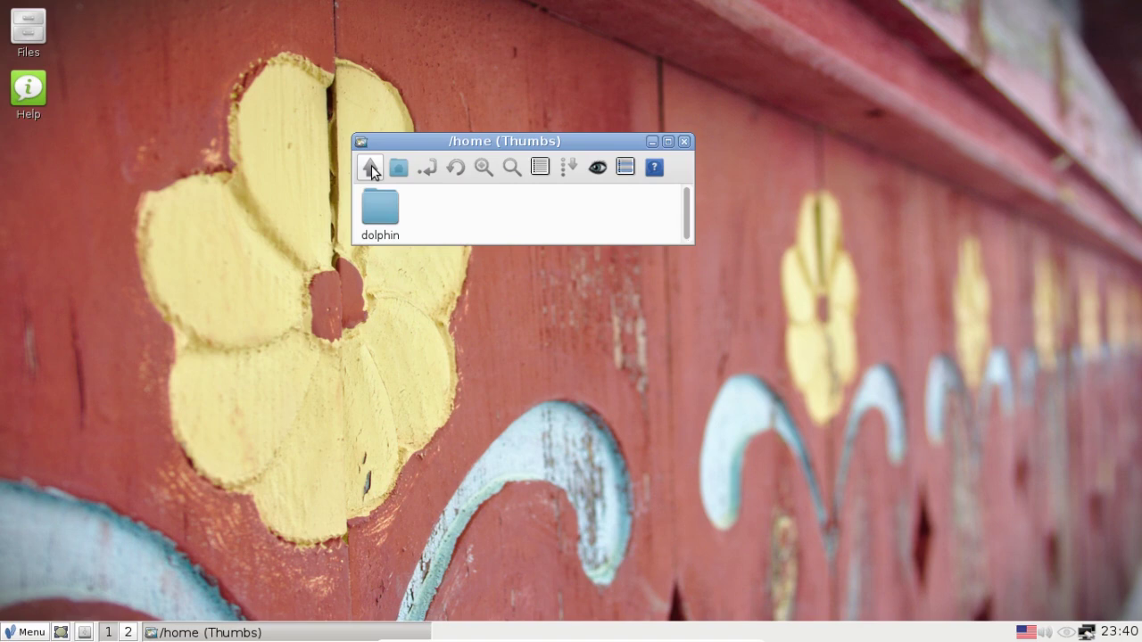
{"action": "left_click", "coordinate": [371, 167]}
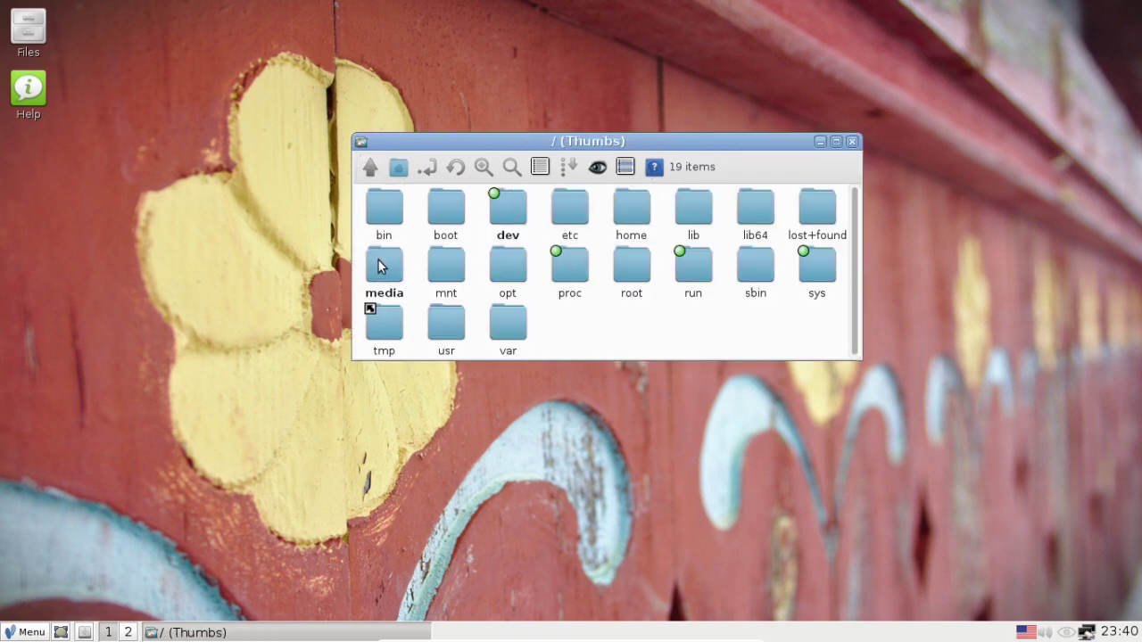
{"action": "double_click", "coordinate": [382, 264]}
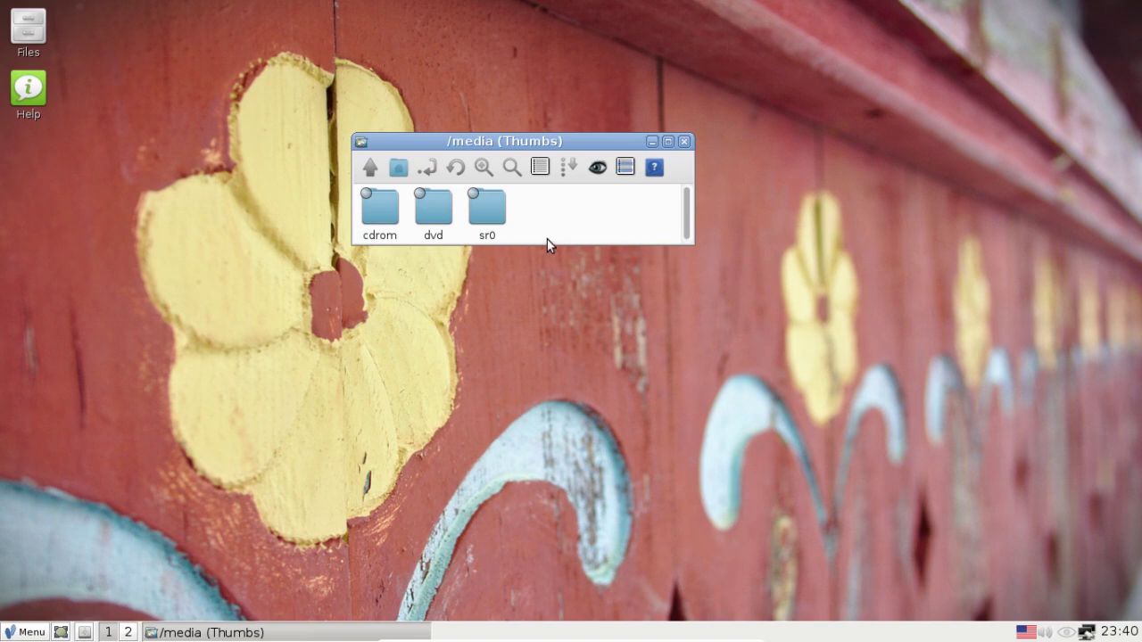
{"action": "left_click_drag", "start_coordinate": [474, 140], "coordinate": [220, 29]}
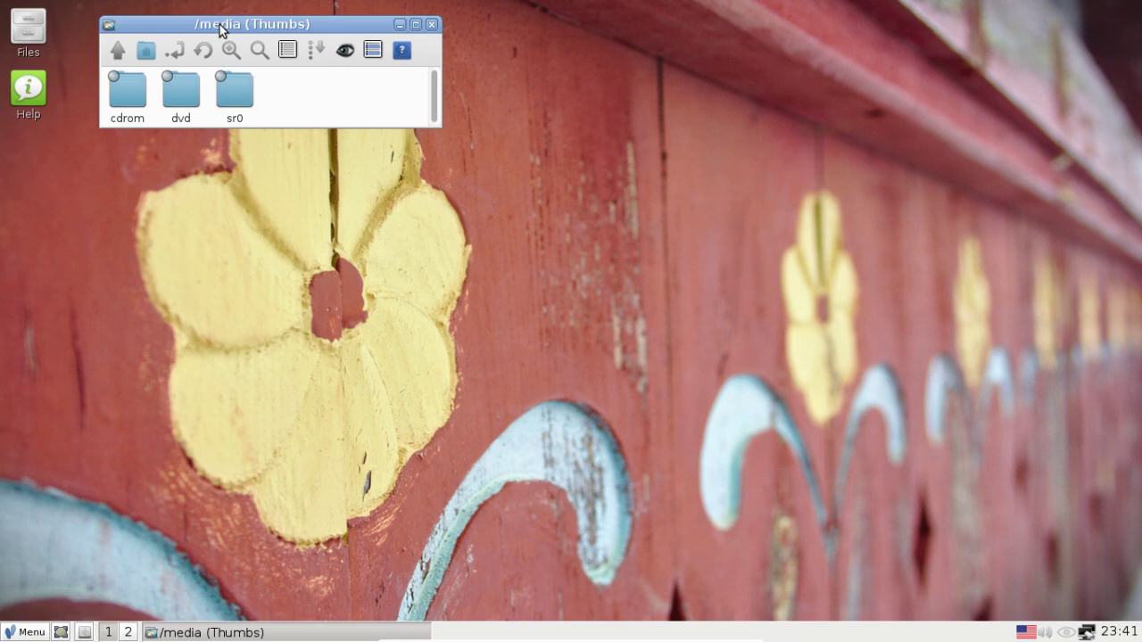
Step: Launch SpaceFM alongside the open /media window
{"action": "left_click", "coordinate": [20, 635]}
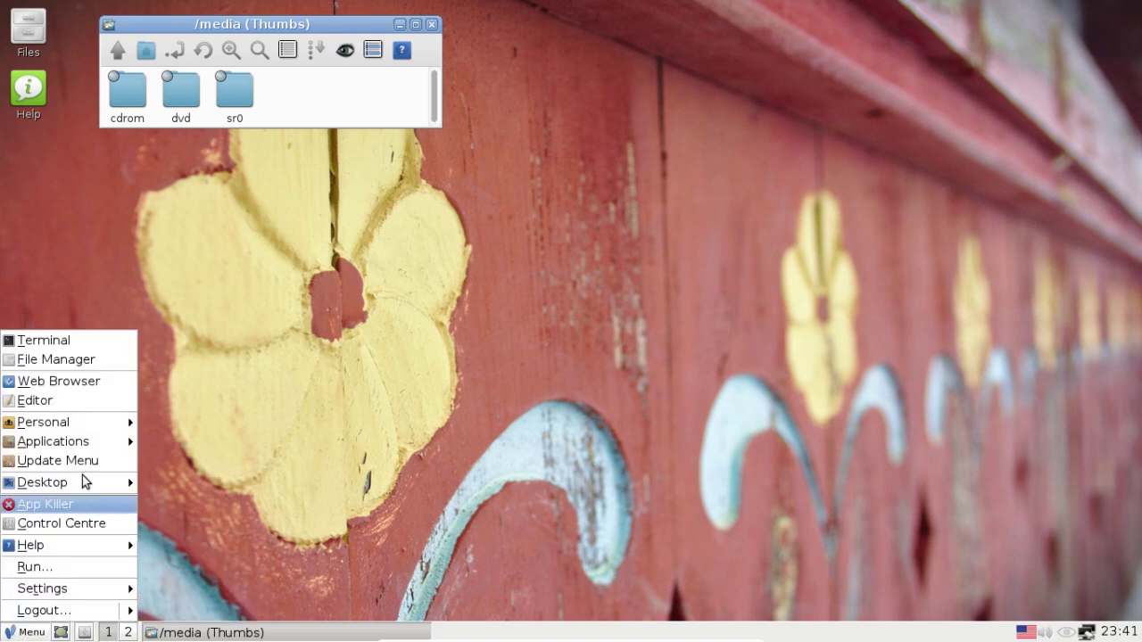
{"action": "mouse_move", "coordinate": [82, 445]}
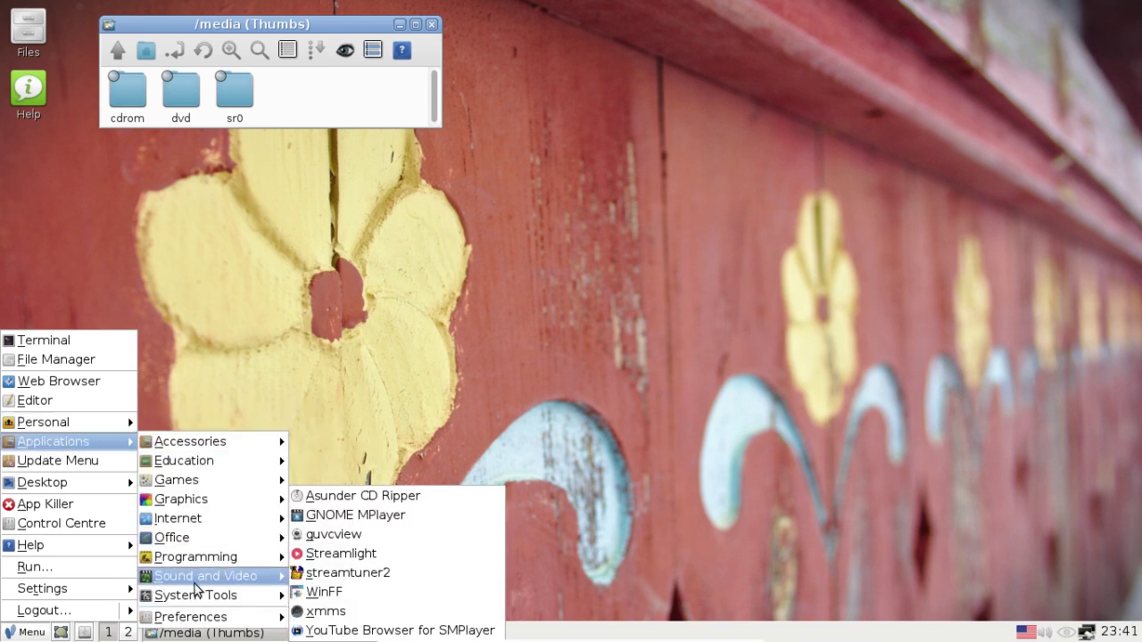
{"action": "mouse_move", "coordinate": [207, 595]}
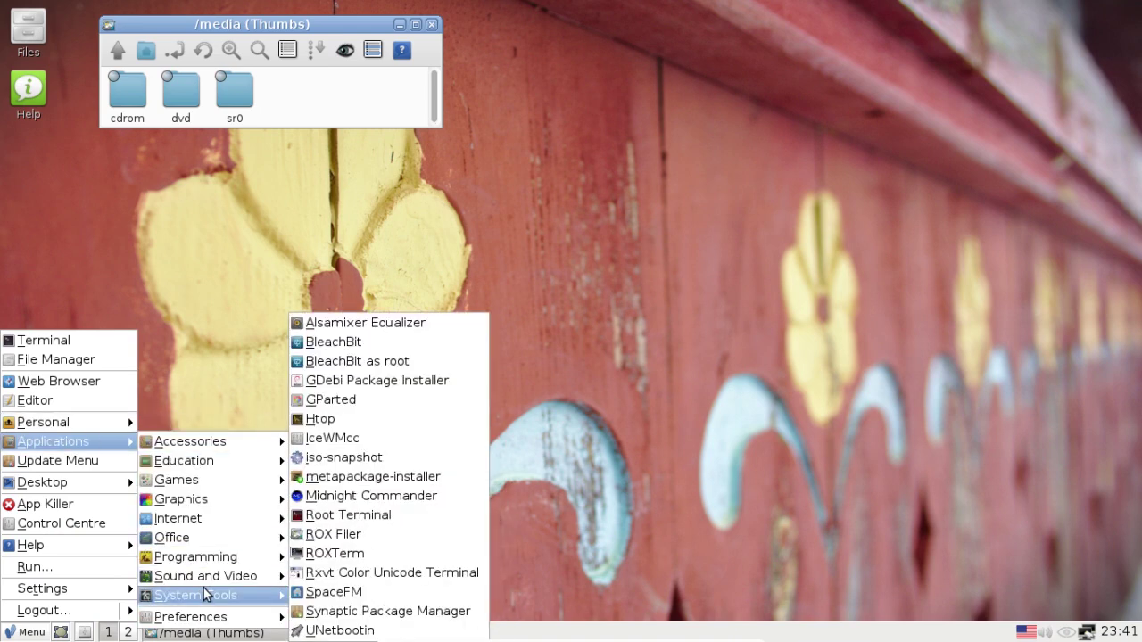
{"action": "left_click", "coordinate": [332, 593]}
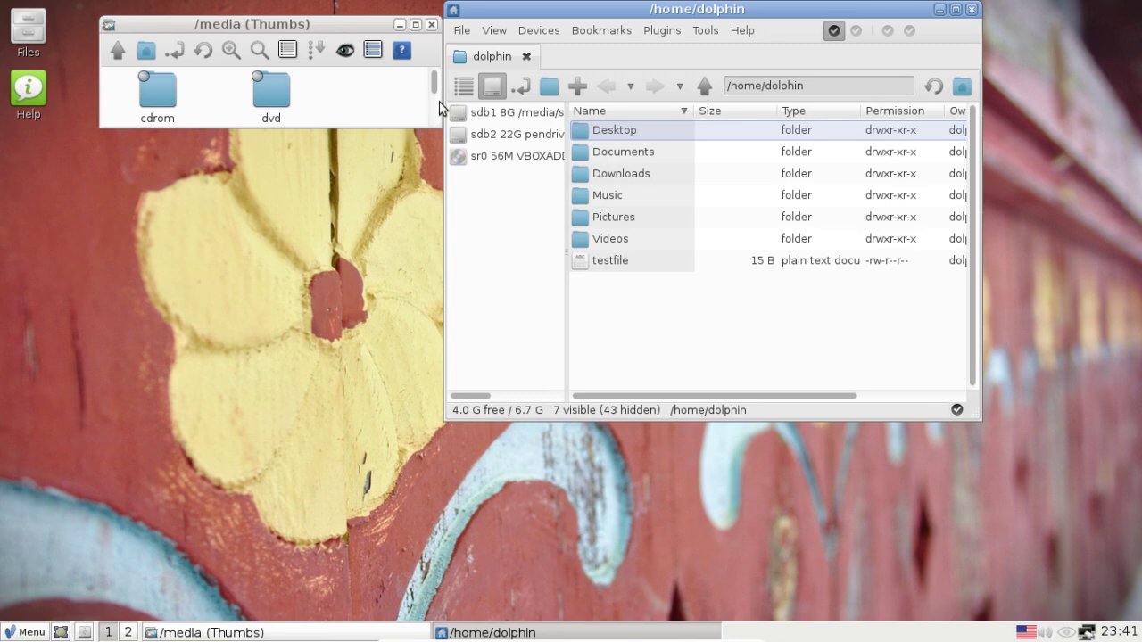
Step: View the contents of the sdb1-usb-SanDisk_Cruzer_G folder and return to /media
{"action": "left_click_drag", "start_coordinate": [434, 85], "coordinate": [436, 107]}
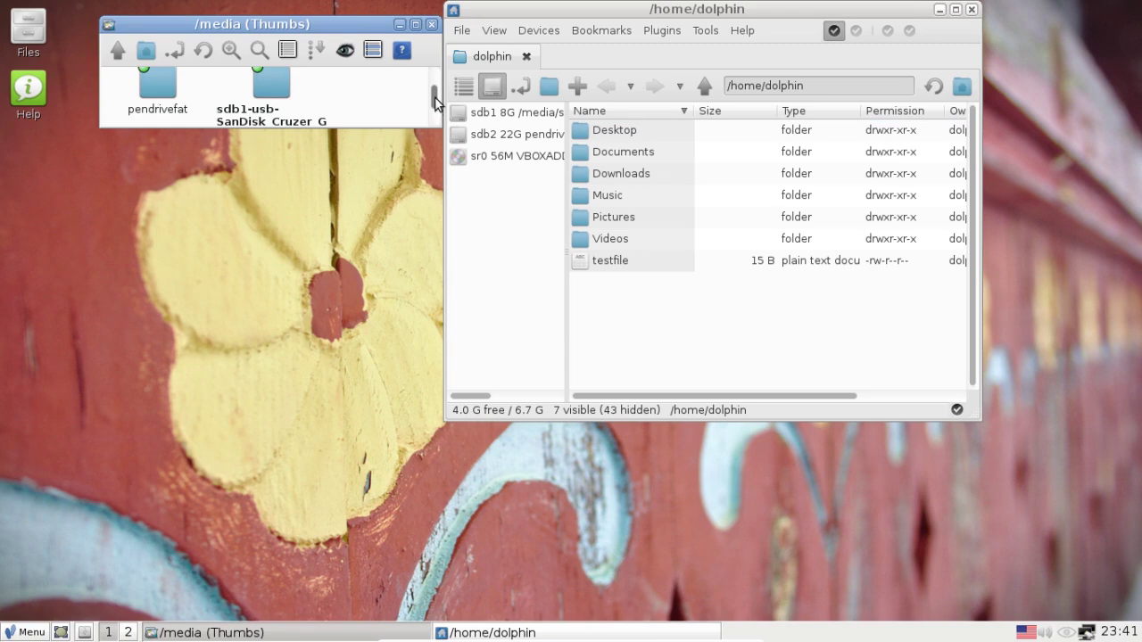
{"action": "scroll", "coordinate": [435, 106], "scroll_direction": "up", "scroll_amount": 1}
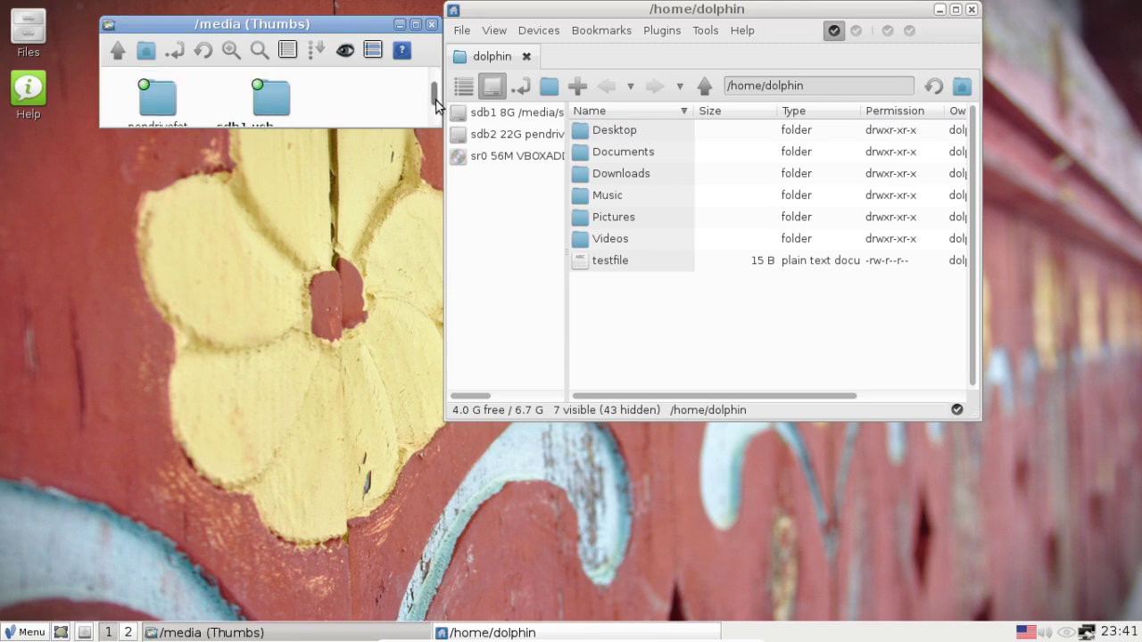
{"action": "double_click", "coordinate": [268, 100]}
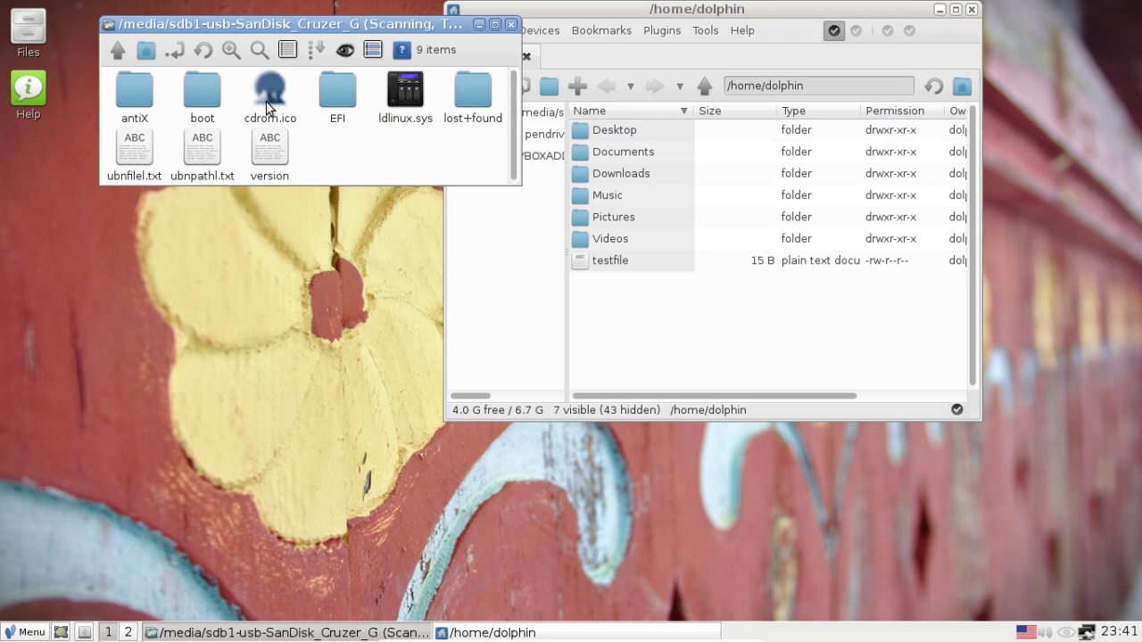
{"action": "left_click", "coordinate": [118, 50]}
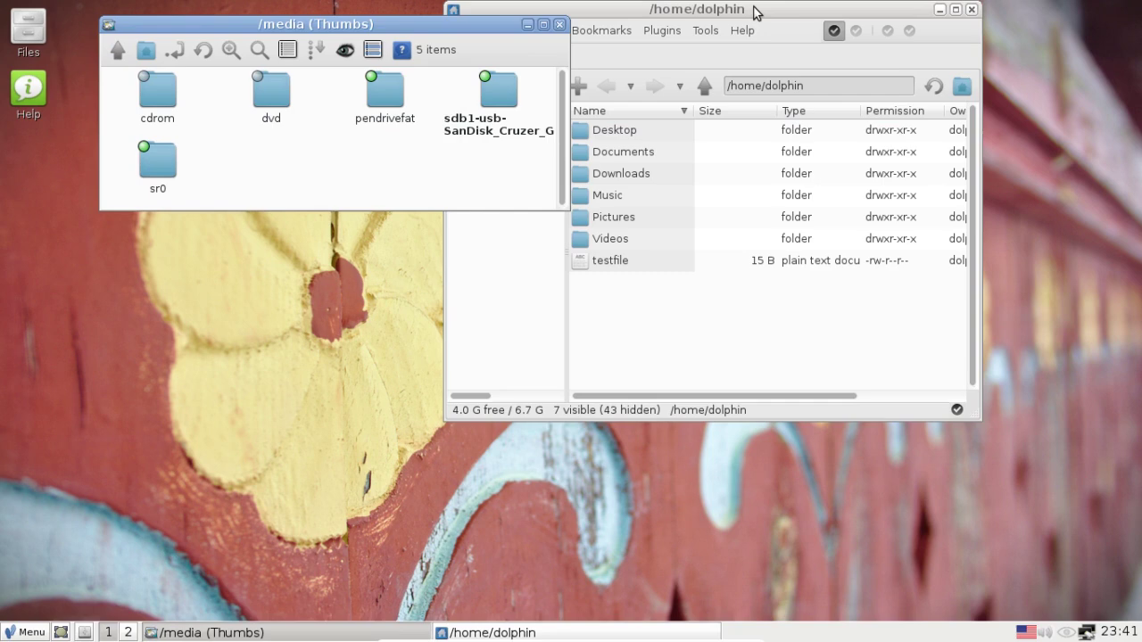
Step: Close SpaceFM and start it again, keeping the /media window open
{"action": "left_click_drag", "start_coordinate": [755, 12], "coordinate": [873, 27]}
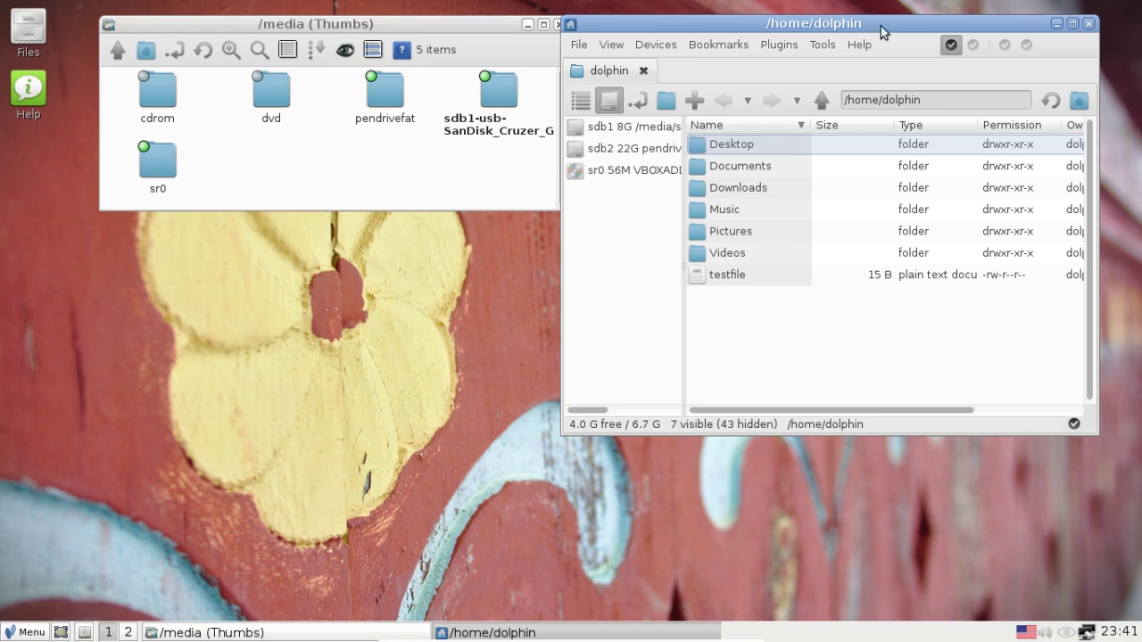
{"action": "left_click", "coordinate": [1089, 24]}
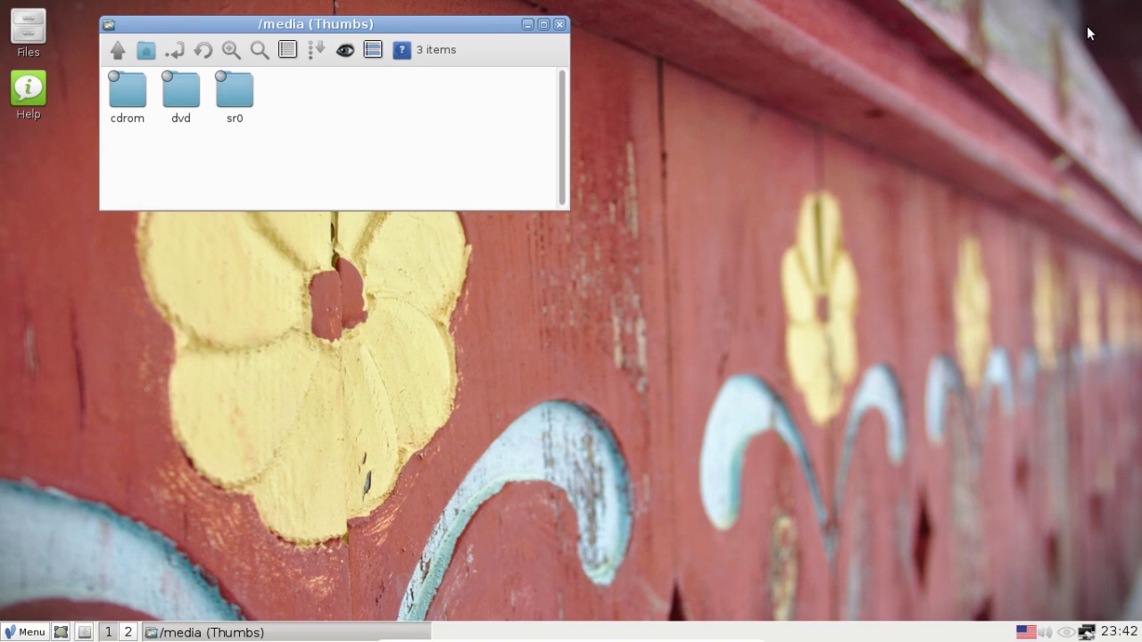
{"action": "left_click", "coordinate": [11, 634]}
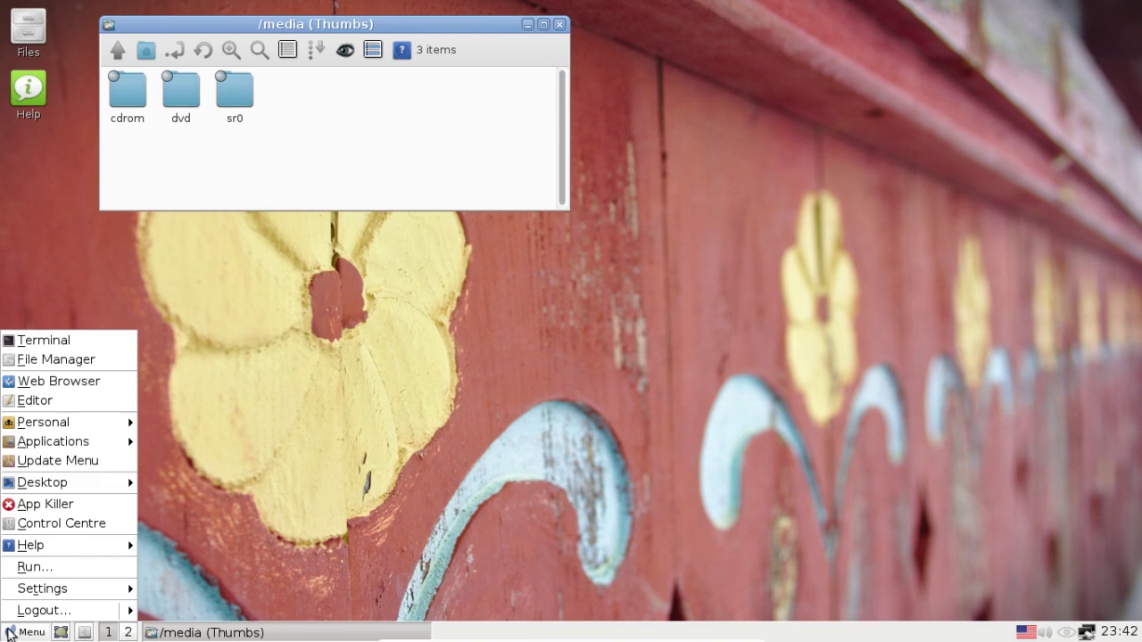
{"action": "mouse_move", "coordinate": [62, 443]}
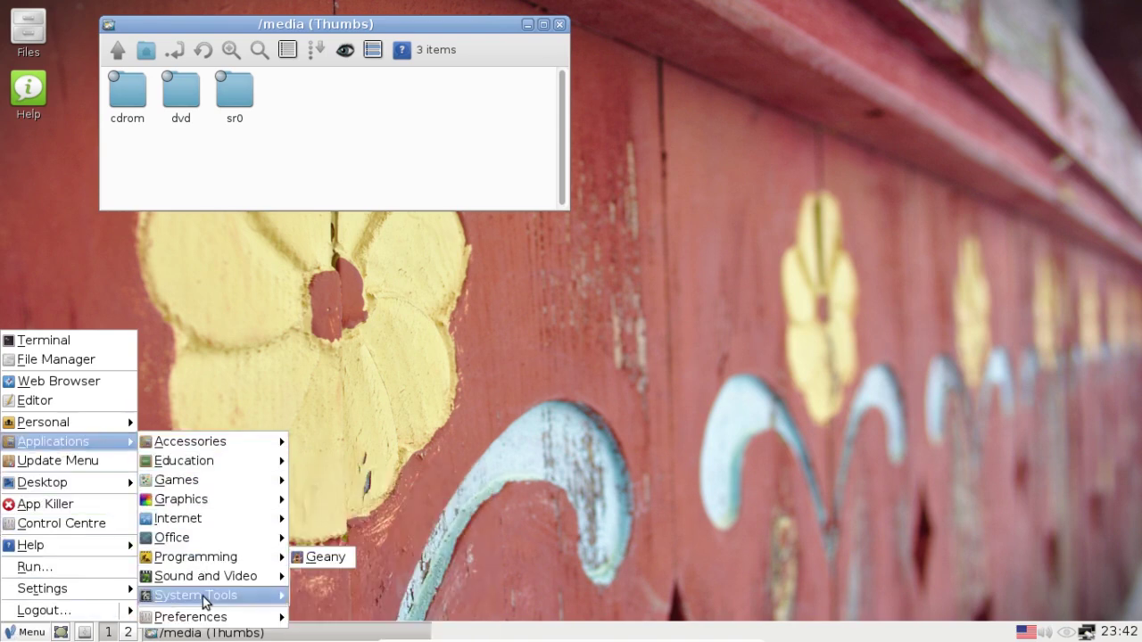
{"action": "mouse_move", "coordinate": [205, 605]}
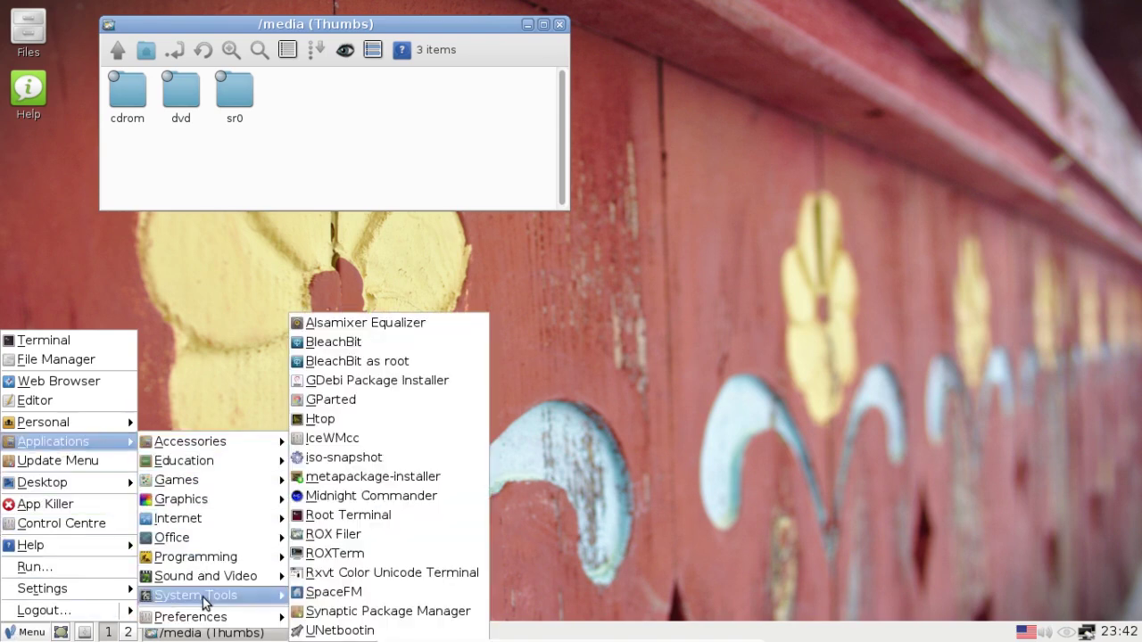
{"action": "left_click", "coordinate": [318, 592]}
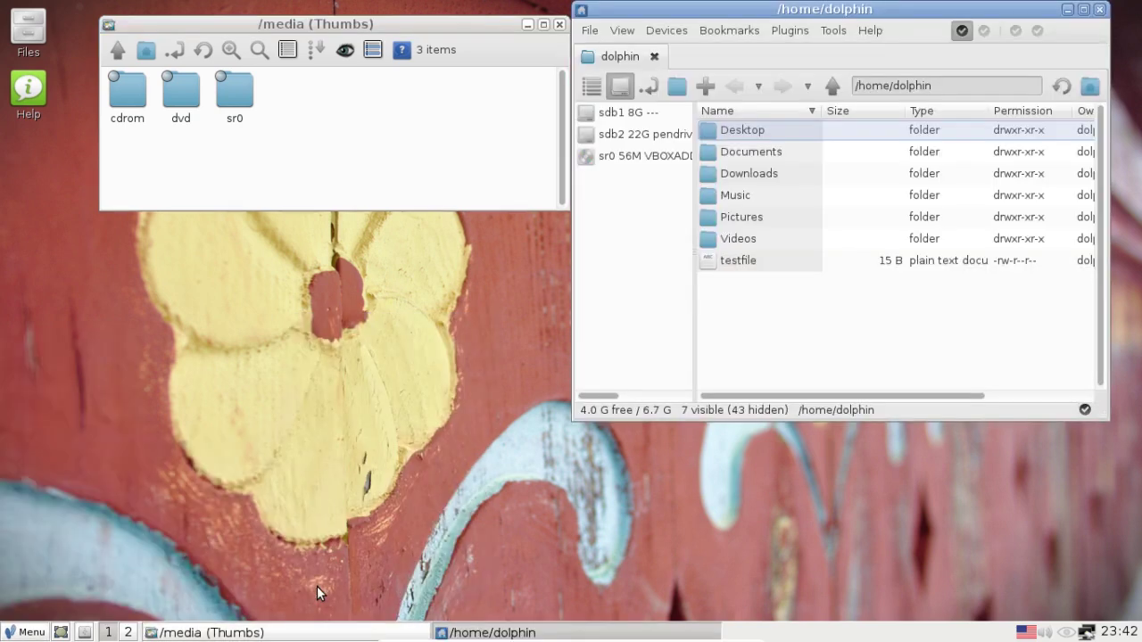
Step: Turn off Unmount On Exit in SpaceFM's Auto Mount device settings
{"action": "left_click", "coordinate": [668, 37]}
{"action": "mouse_move", "coordinate": [622, 41]}
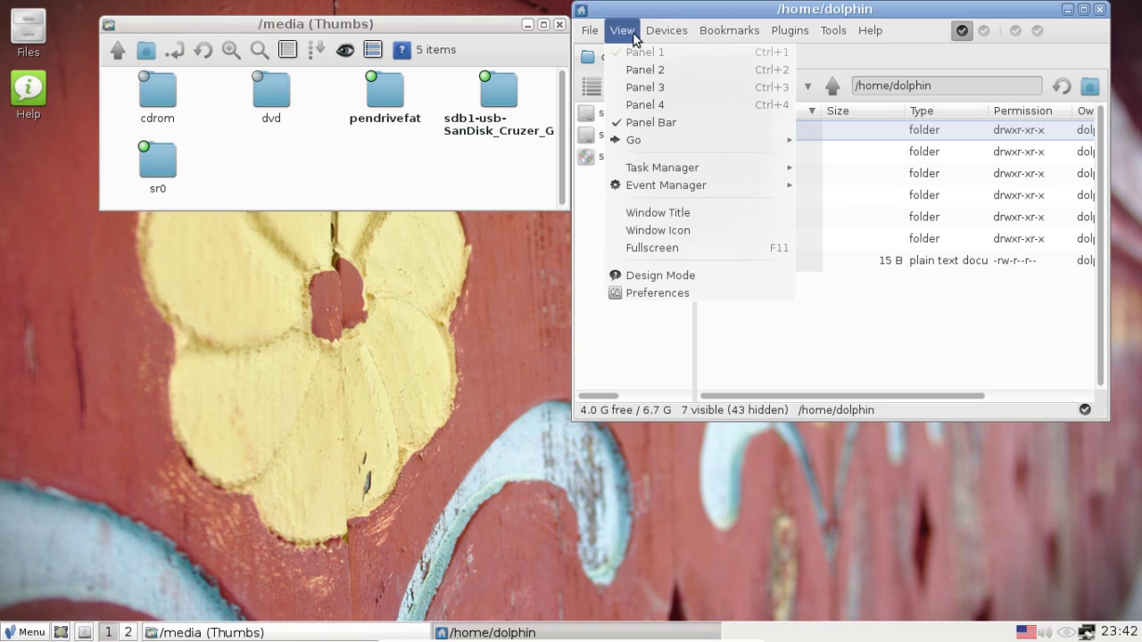
{"action": "mouse_move", "coordinate": [654, 33]}
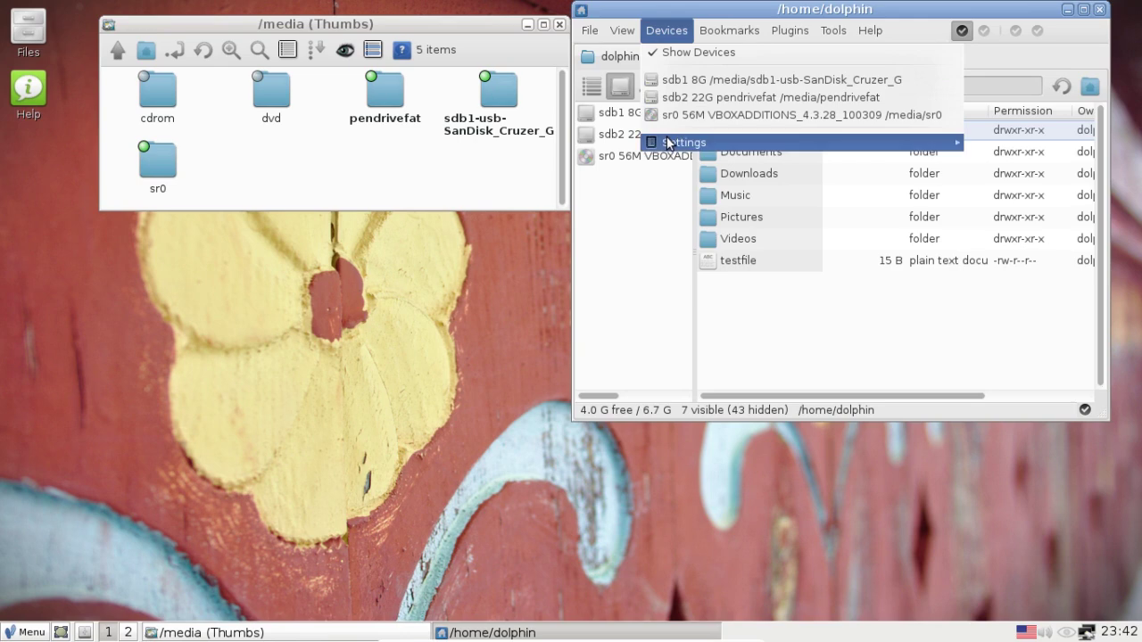
{"action": "mouse_move", "coordinate": [669, 143]}
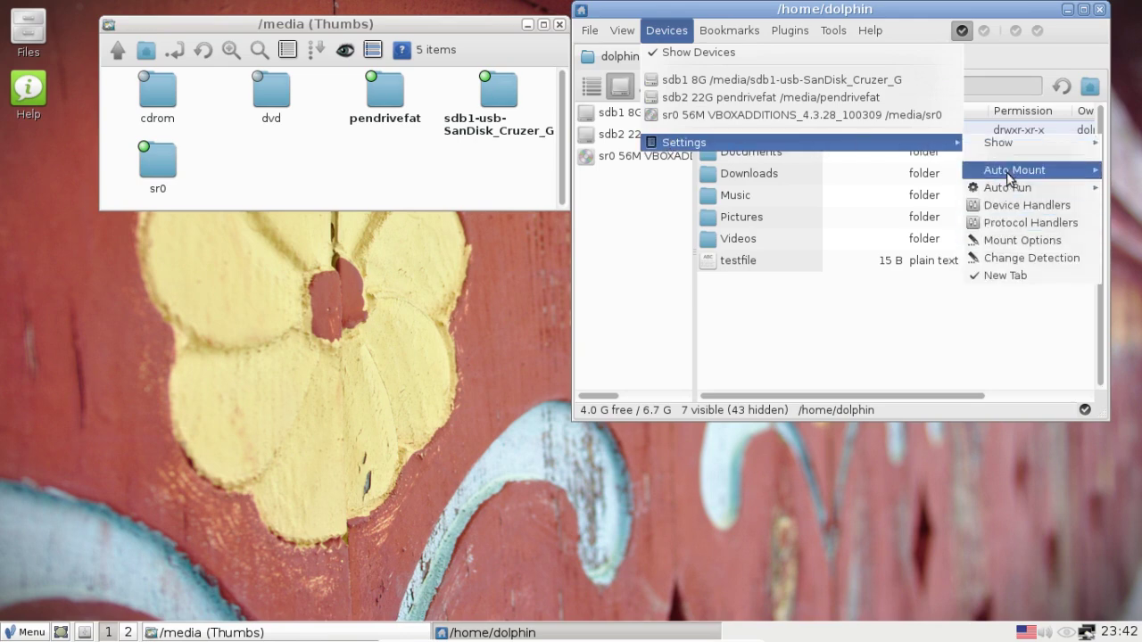
{"action": "mouse_move", "coordinate": [997, 142]}
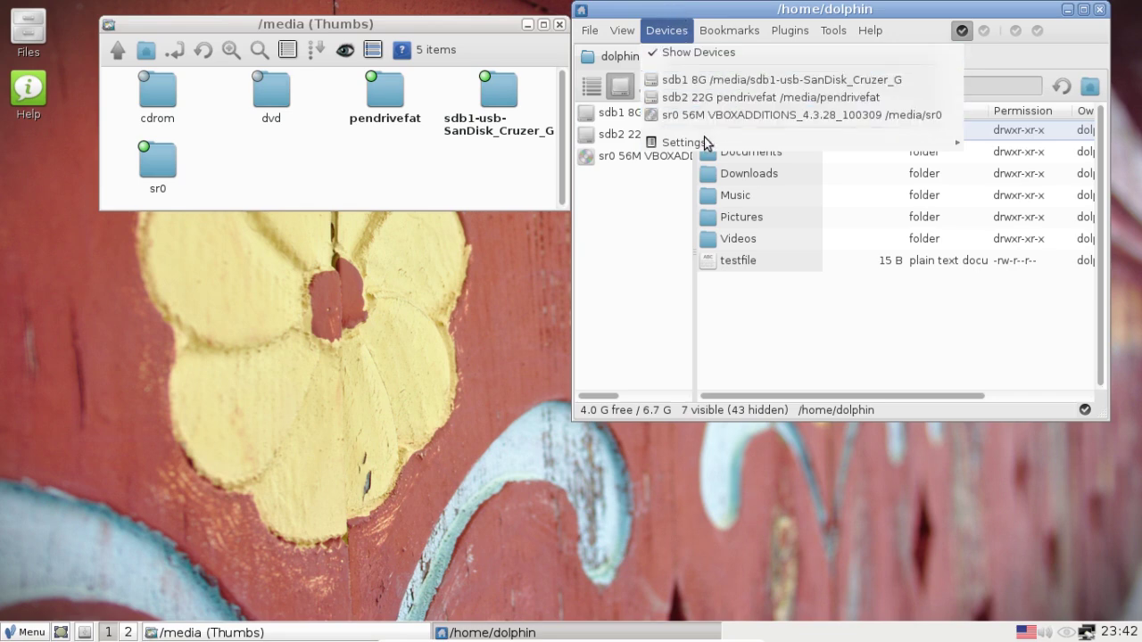
{"action": "mouse_move", "coordinate": [758, 141]}
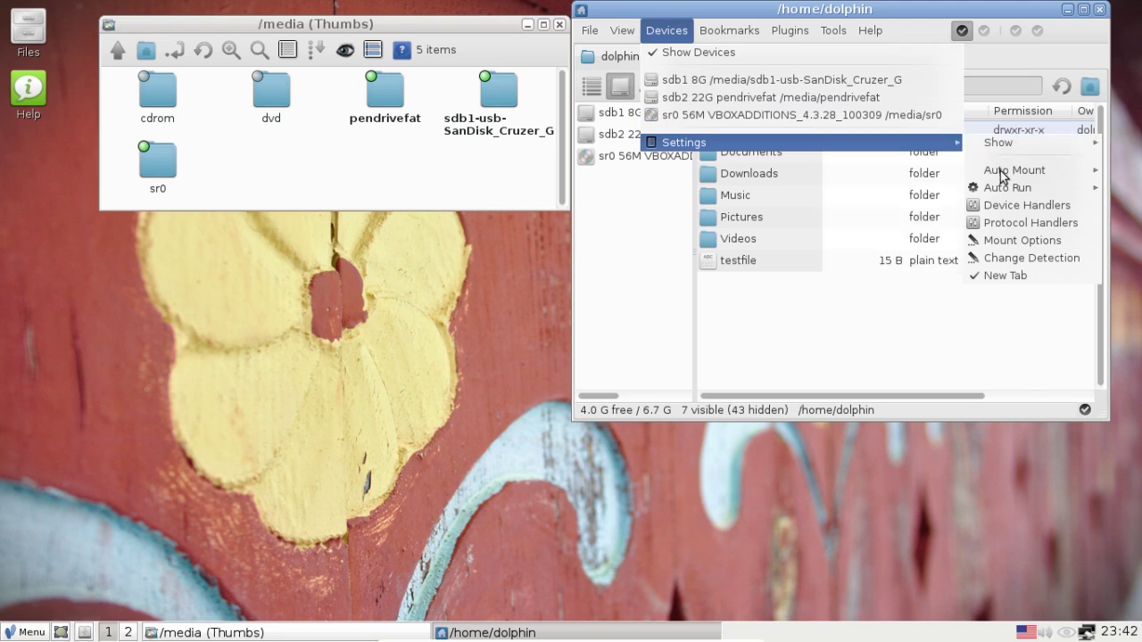
{"action": "mouse_move", "coordinate": [1015, 171]}
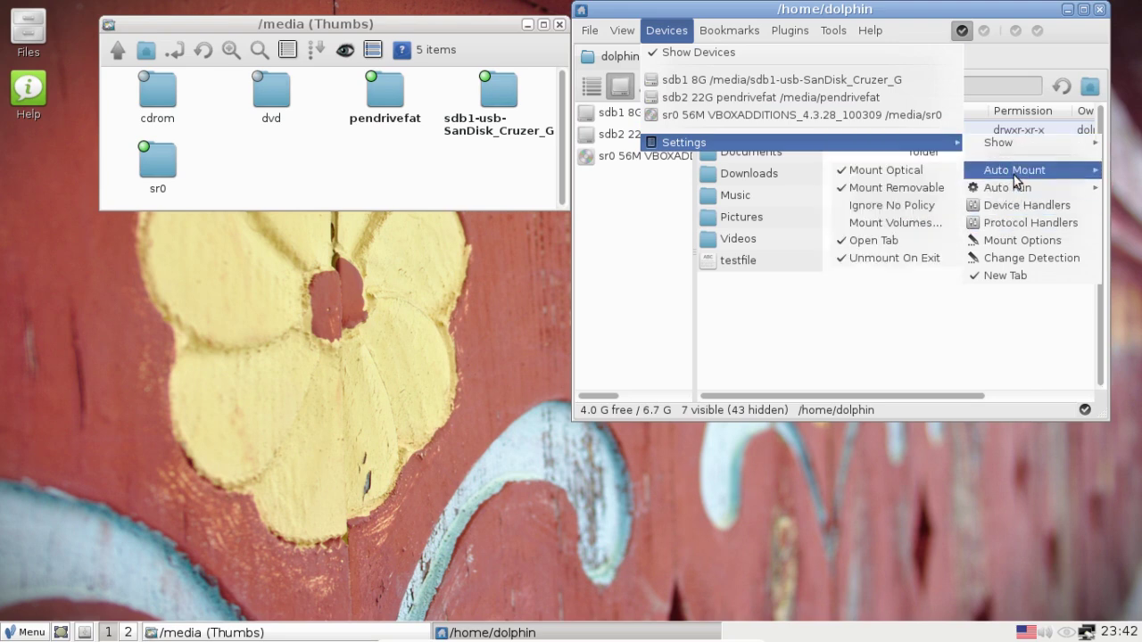
{"action": "left_click", "coordinate": [877, 259]}
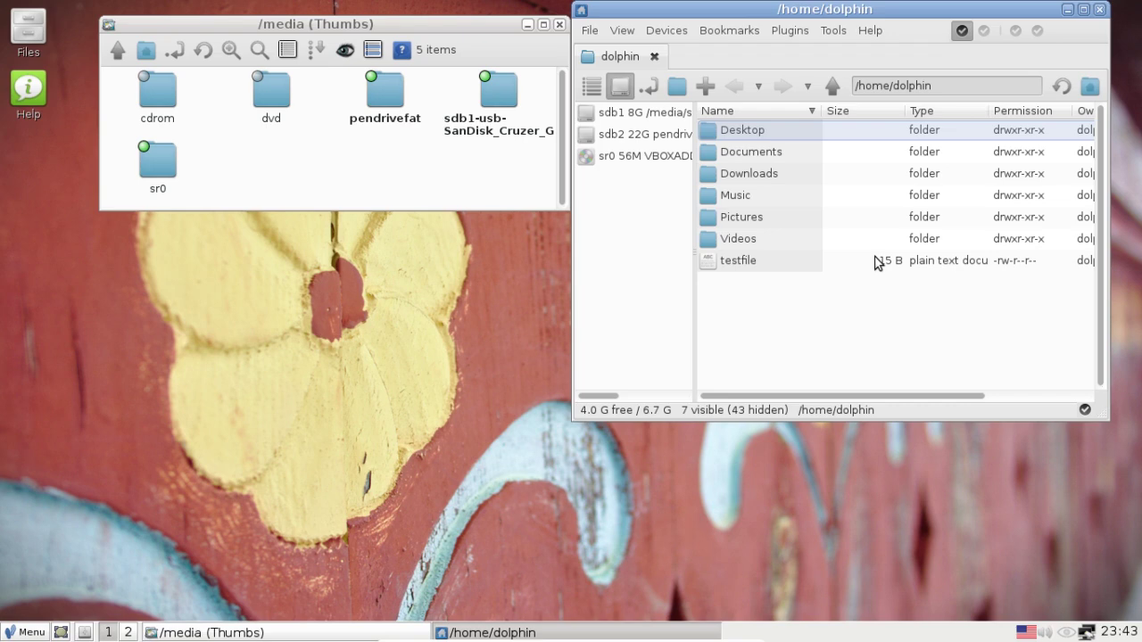
Step: Close SpaceFM and the /media file manager window
{"action": "left_click", "coordinate": [1101, 10]}
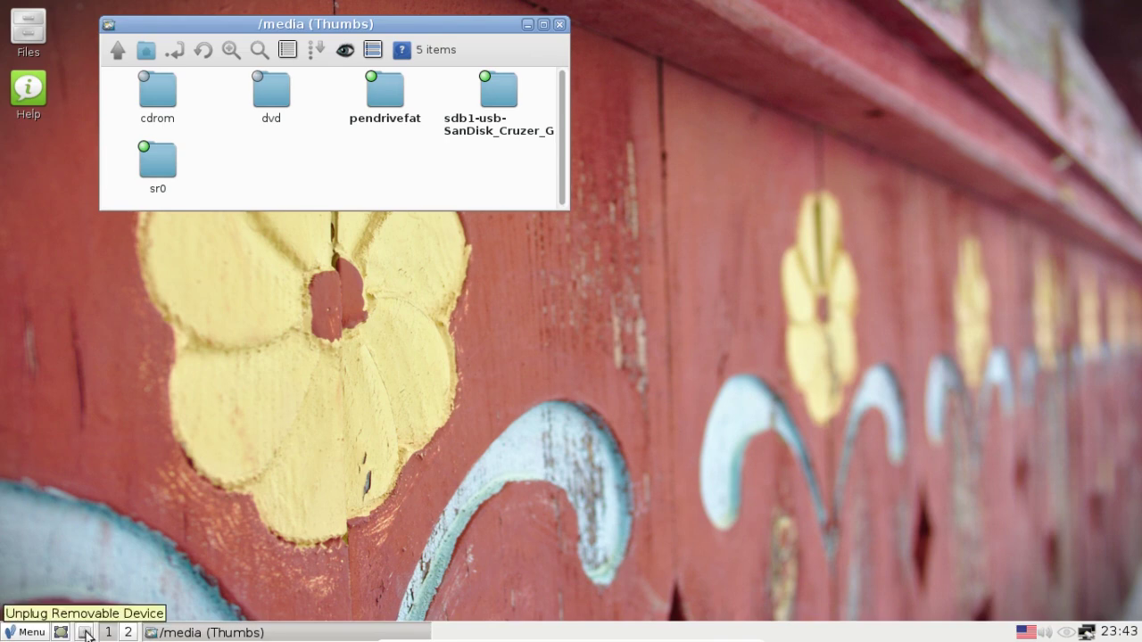
{"action": "left_click", "coordinate": [560, 26]}
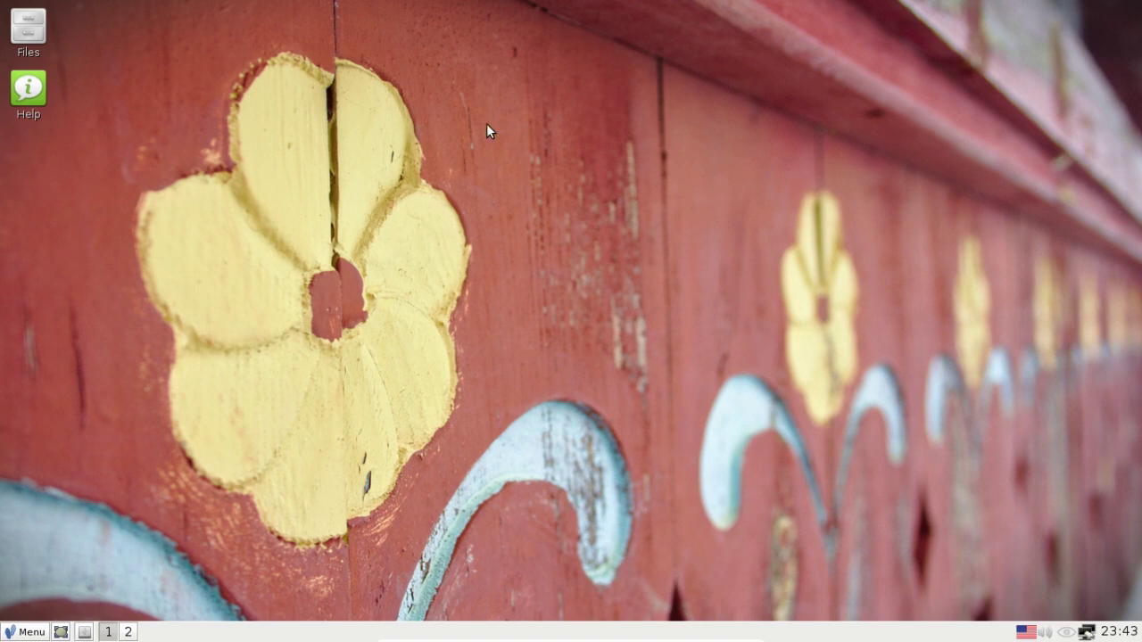
Step: Start SpaceFM from the installed system tools
{"action": "left_click", "coordinate": [38, 635]}
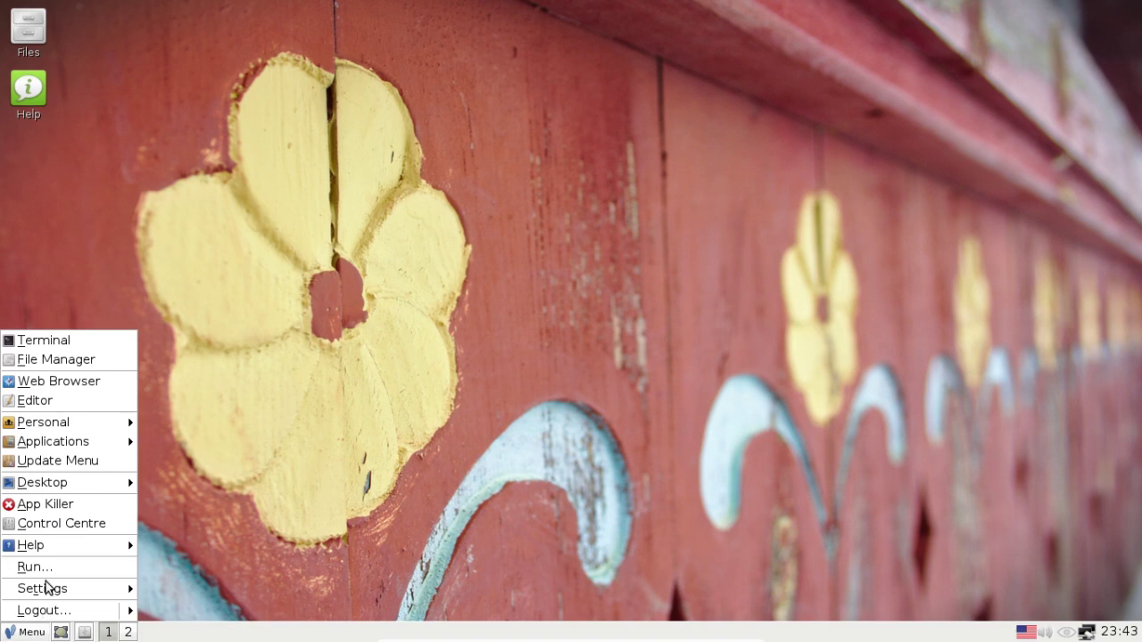
{"action": "mouse_move", "coordinate": [90, 441]}
{"action": "mouse_move", "coordinate": [166, 580]}
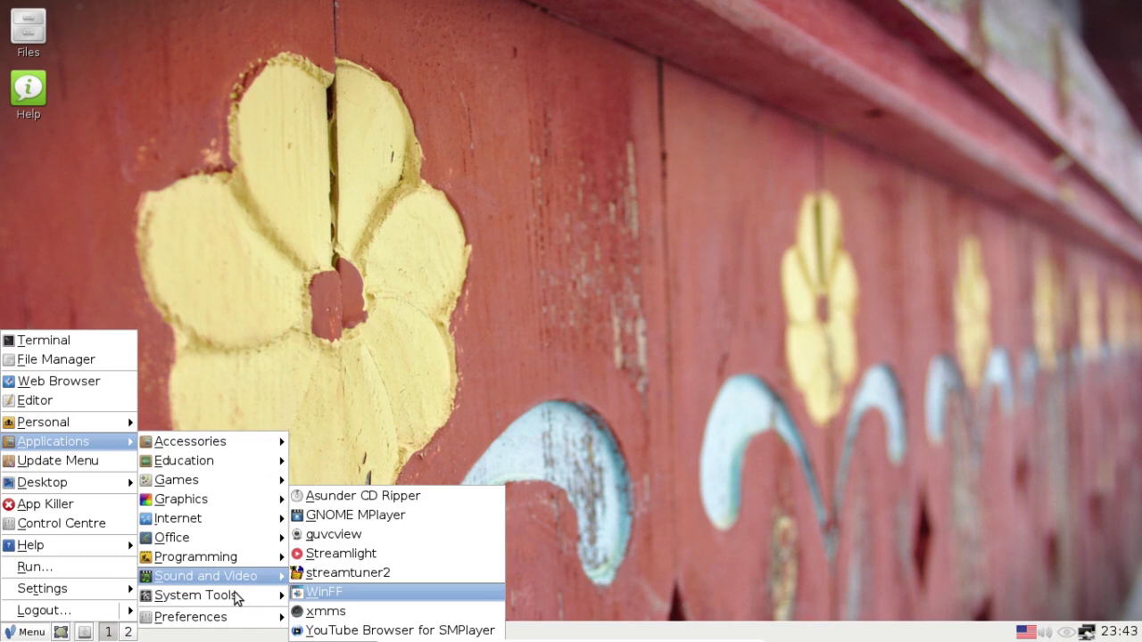
{"action": "mouse_move", "coordinate": [237, 595]}
{"action": "left_click", "coordinate": [346, 593]}
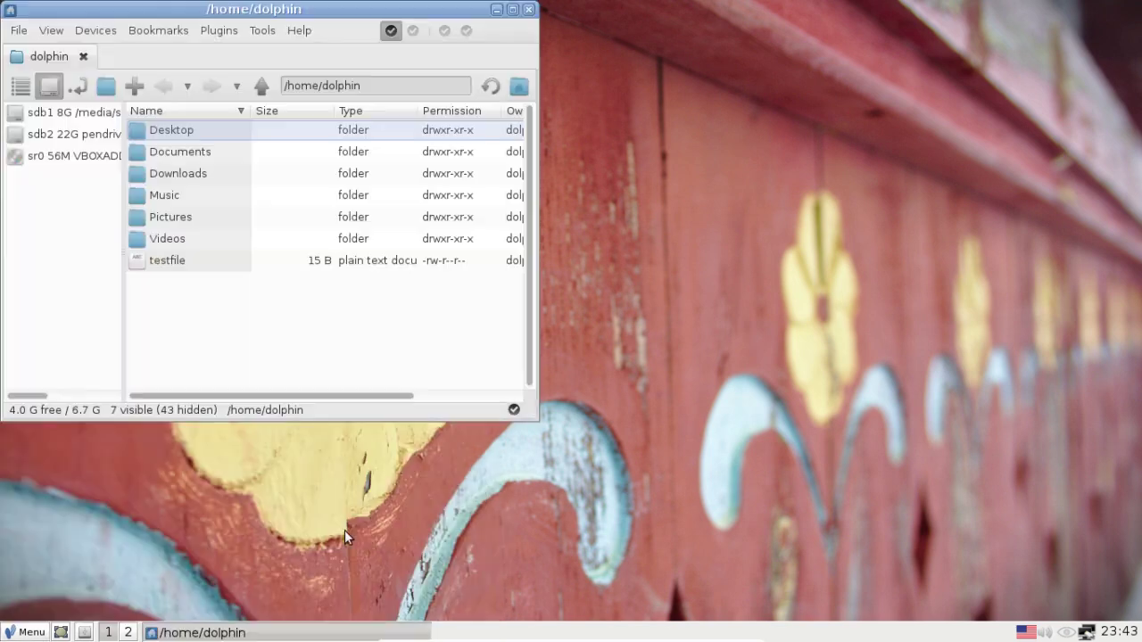
Step: Turn on Unmount On Exit in SpaceFM's Auto Mount device settings and close SpaceFM
{"action": "left_click", "coordinate": [51, 30]}
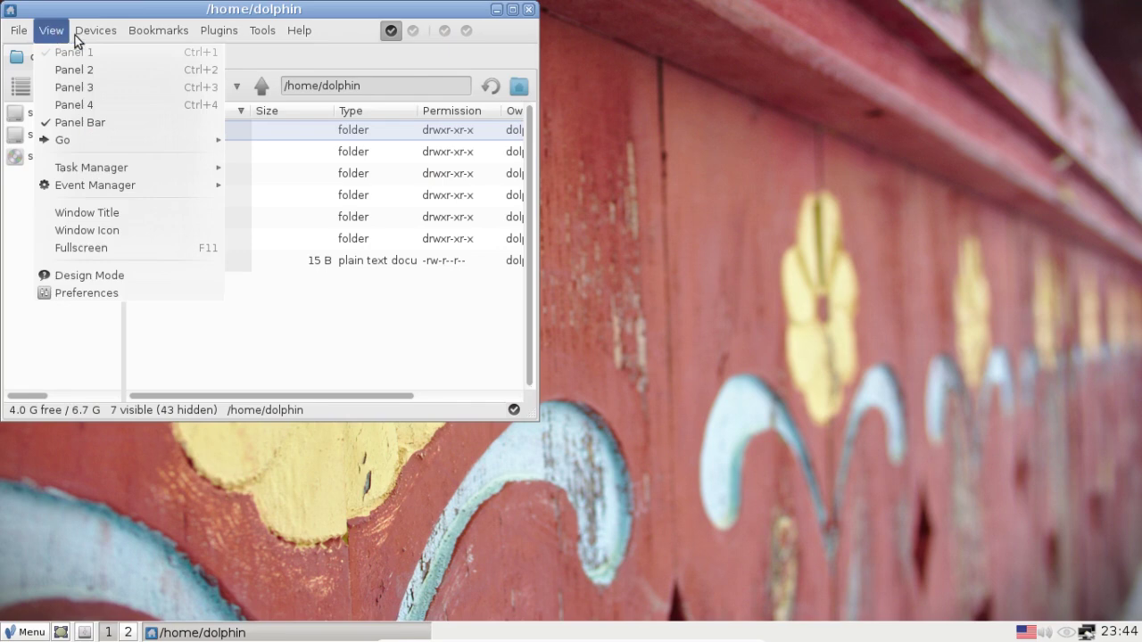
{"action": "mouse_move", "coordinate": [79, 41]}
{"action": "mouse_move", "coordinate": [302, 148]}
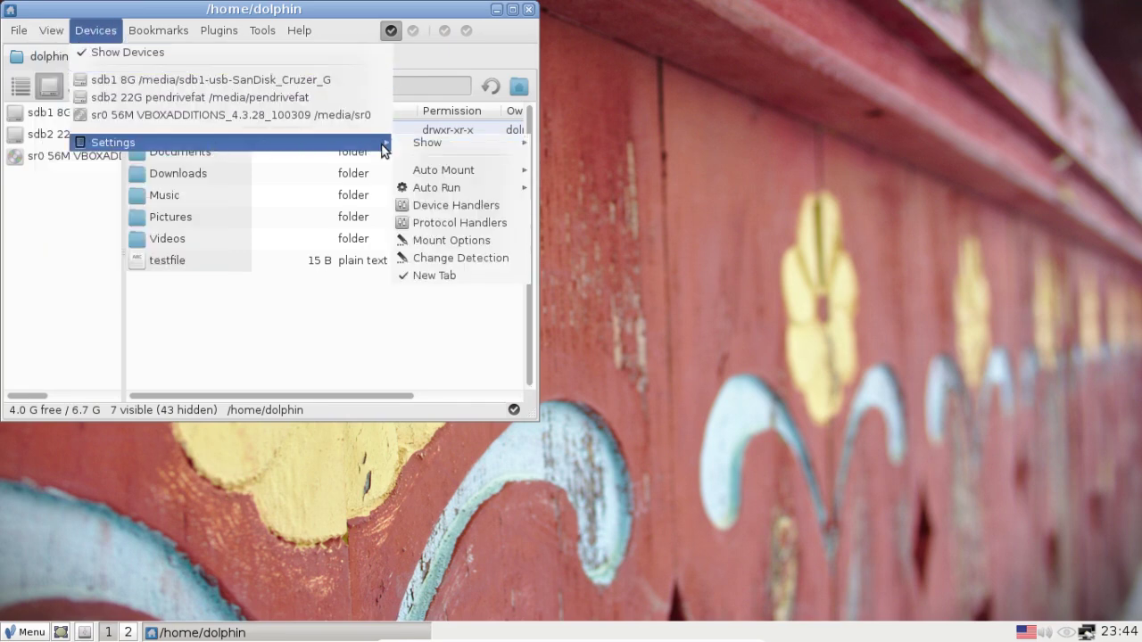
{"action": "mouse_move", "coordinate": [469, 171]}
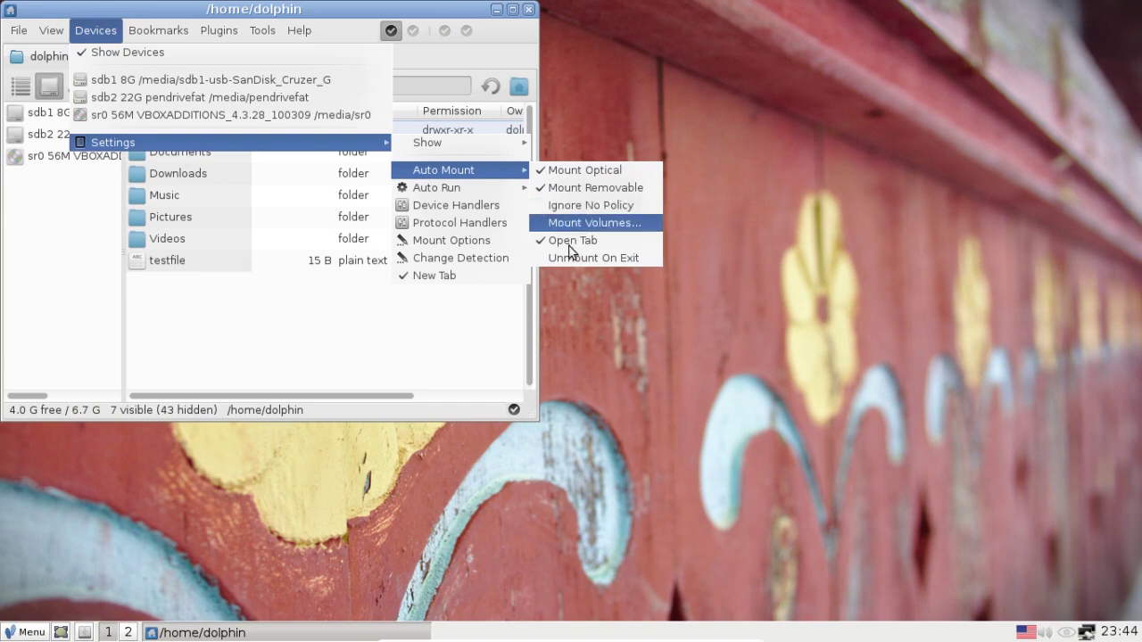
{"action": "left_click", "coordinate": [569, 256]}
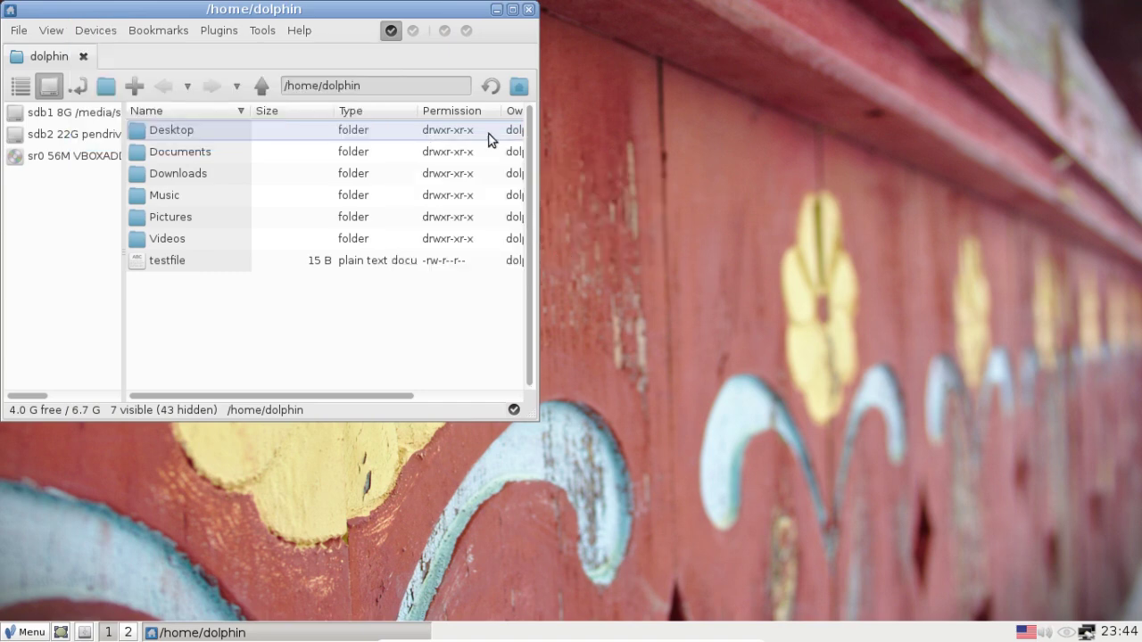
{"action": "left_click", "coordinate": [529, 10]}
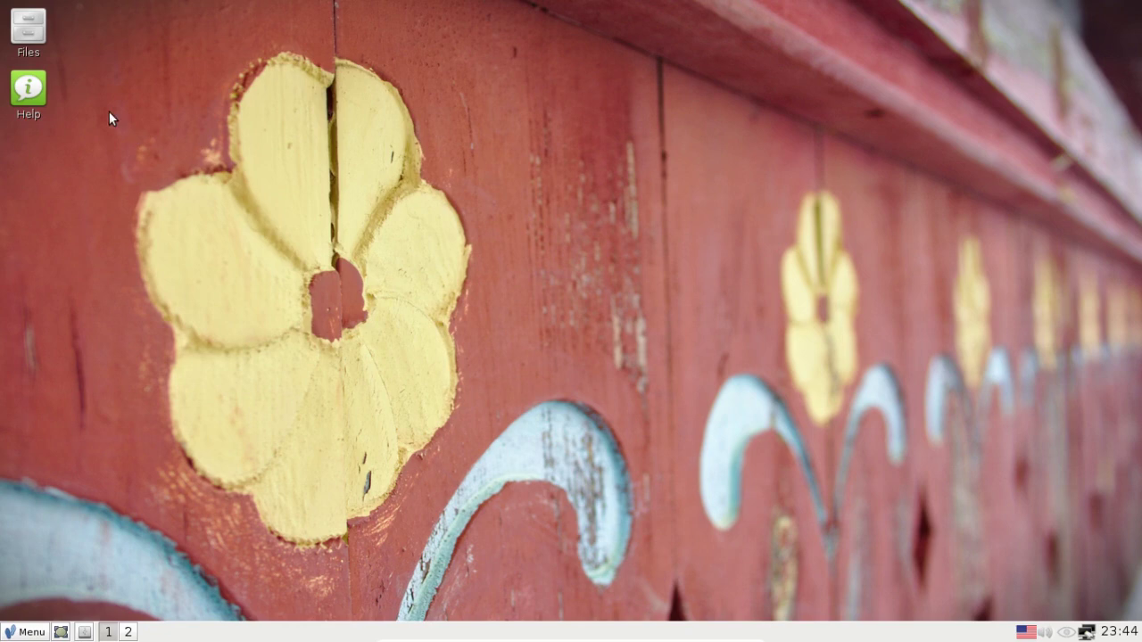
Step: Open the desktop's Files window and browse up to the /media folder to check which drives are mounted
{"action": "double_click", "coordinate": [28, 27]}
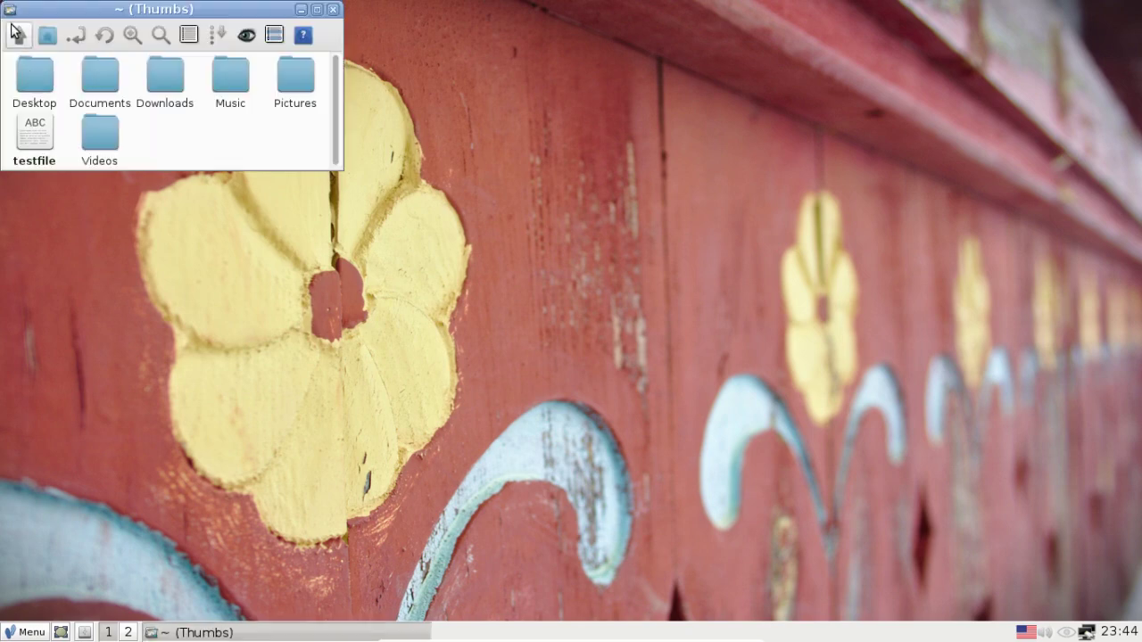
{"action": "left_click", "coordinate": [16, 34]}
{"action": "left_click", "coordinate": [14, 34]}
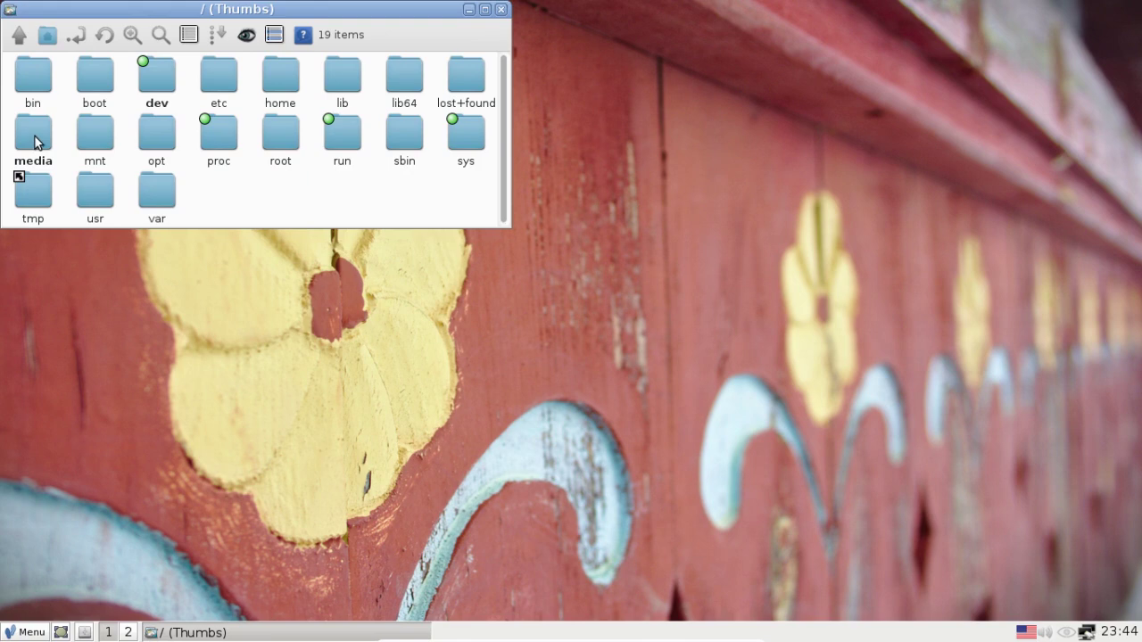
{"action": "left_click", "coordinate": [35, 141]}
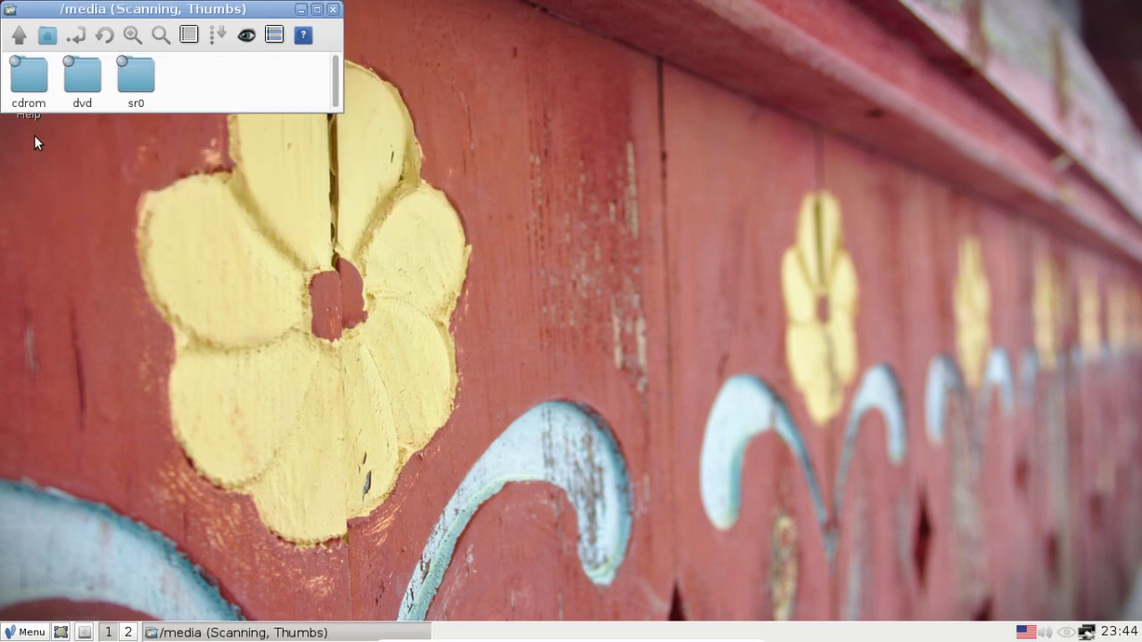
Step: Switch the desktop session to Space-IceWM
{"action": "left_click", "coordinate": [32, 633]}
{"action": "mouse_move", "coordinate": [107, 487]}
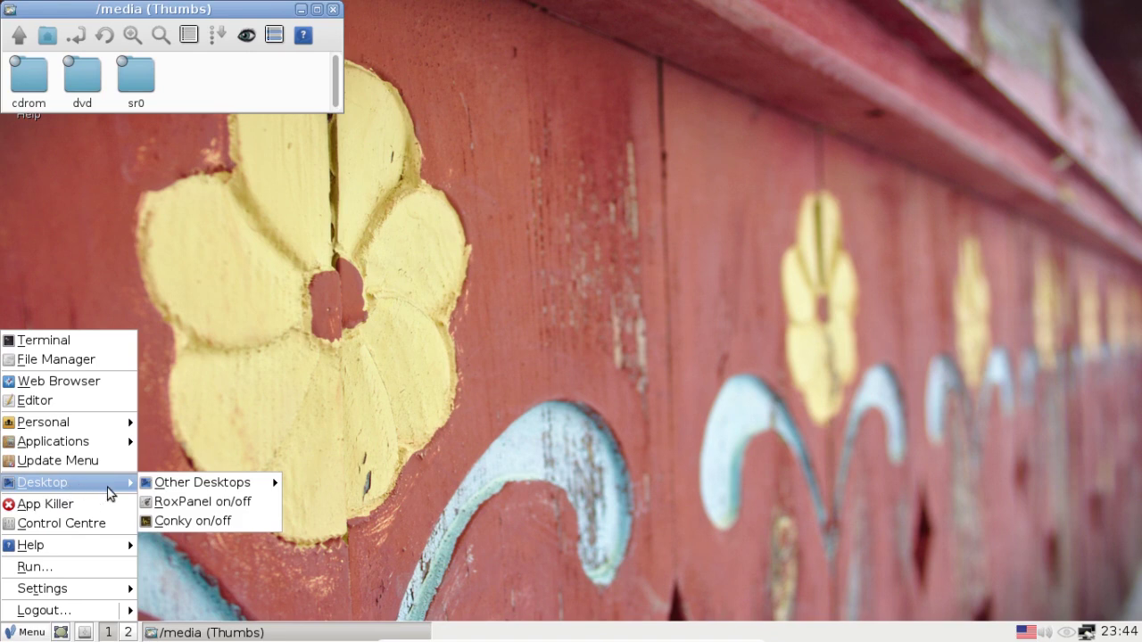
{"action": "mouse_move", "coordinate": [254, 482]}
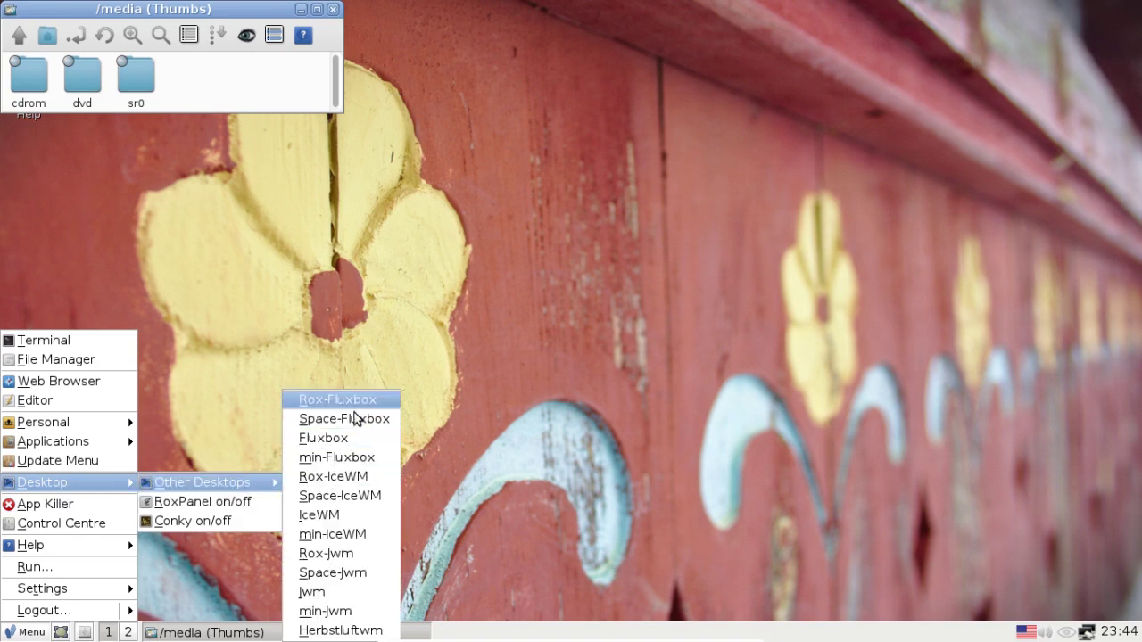
{"action": "left_click", "coordinate": [368, 500]}
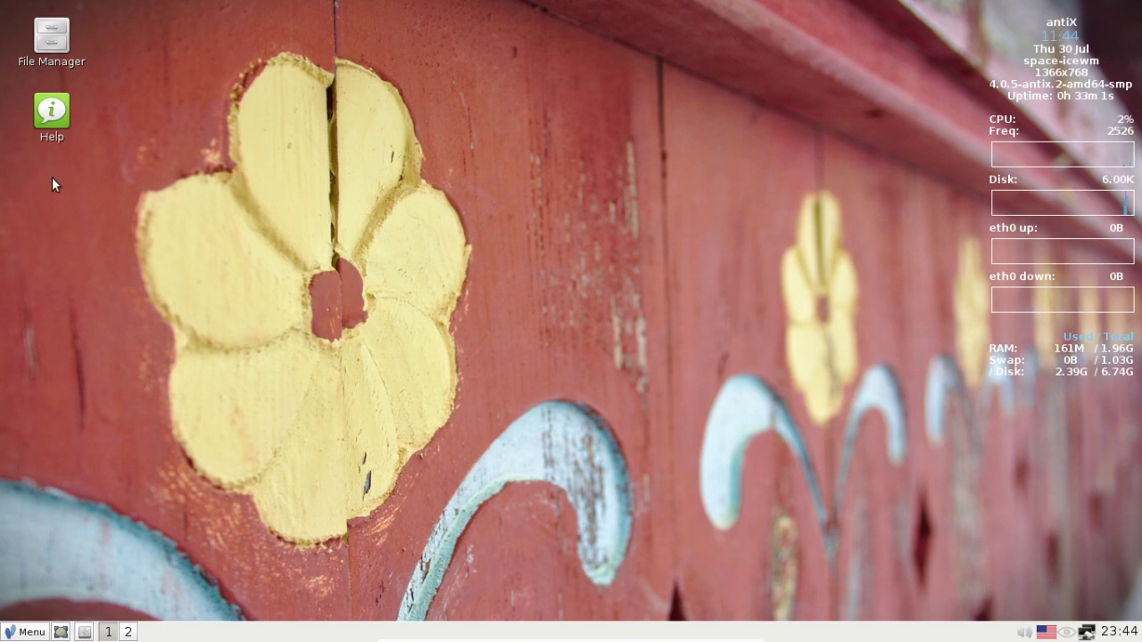
Step: Open the File Manager from the Space-IceWM desktop to view the home folder and devices, and close it
{"action": "left_click", "coordinate": [51, 42]}
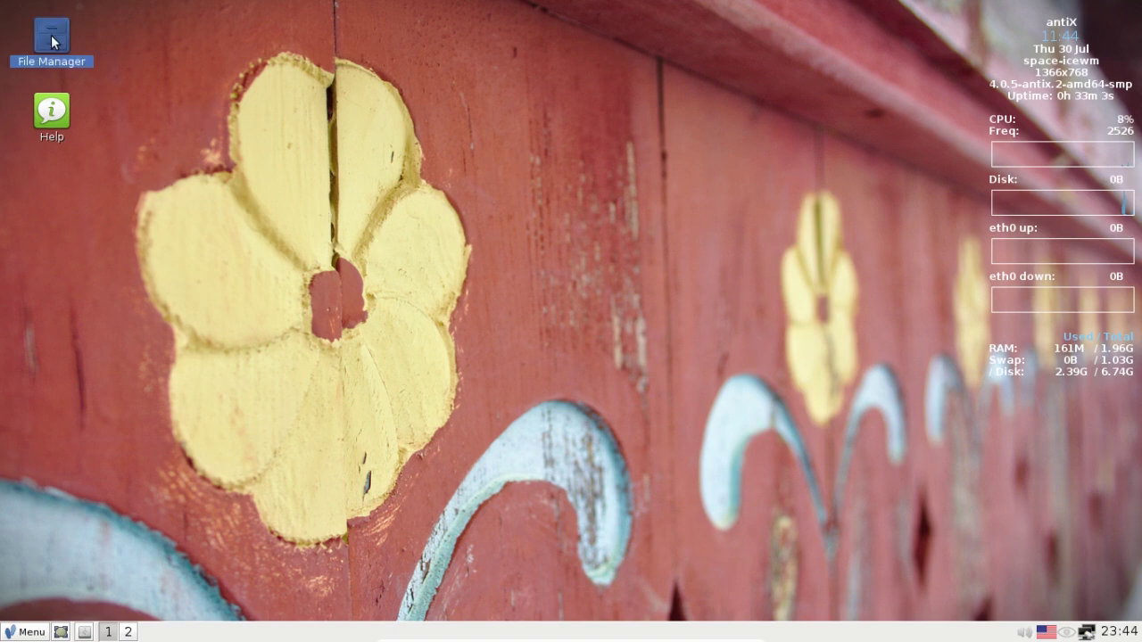
{"action": "double_click", "coordinate": [52, 41]}
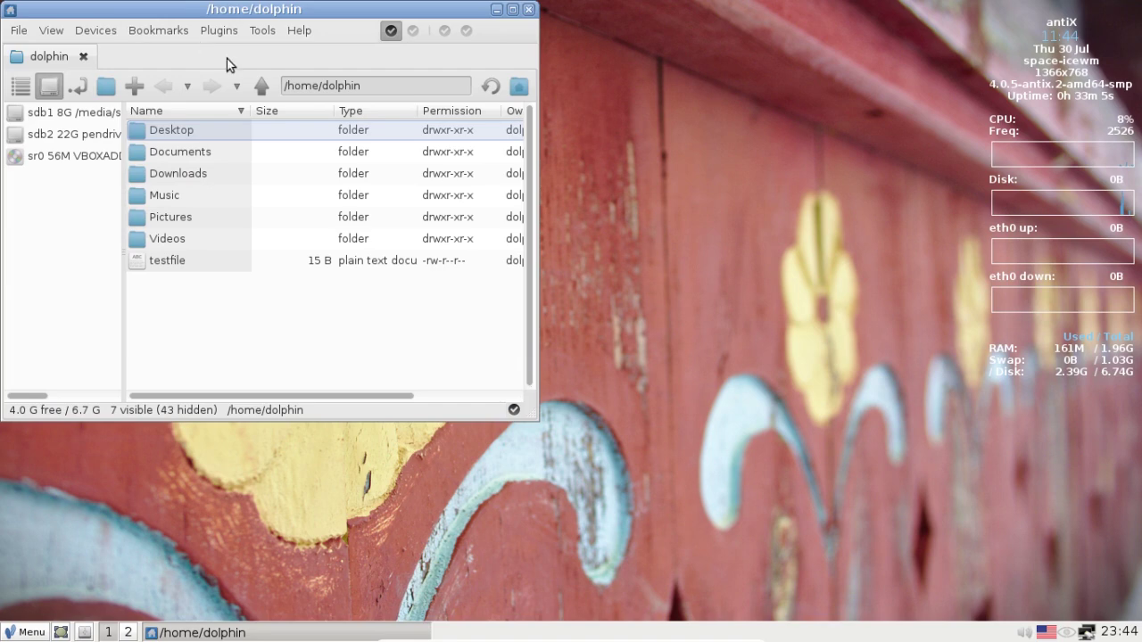
{"action": "left_click", "coordinate": [530, 10]}
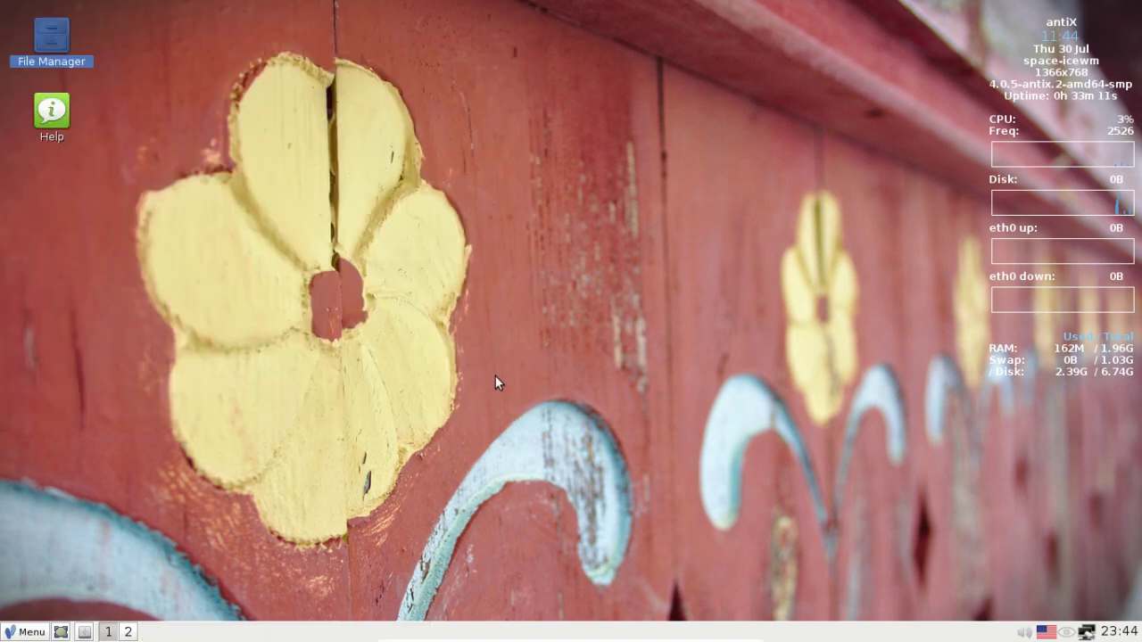